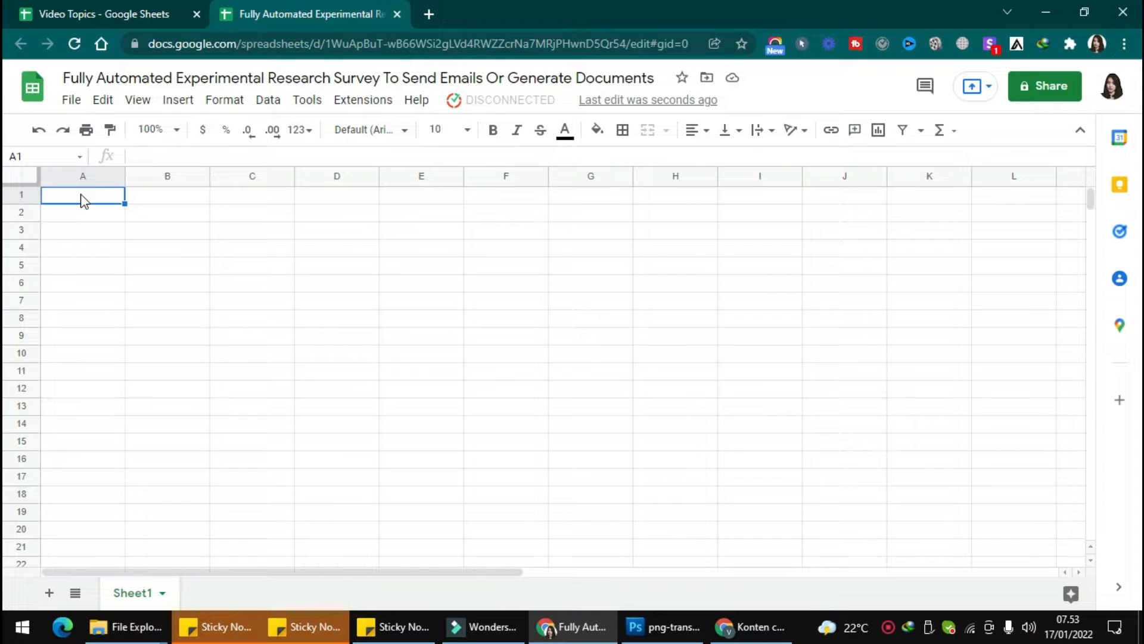
- Load the "Experimental Research Survey" template into the spreadsheet with the Kulfi Forms add-on
click(372, 109)
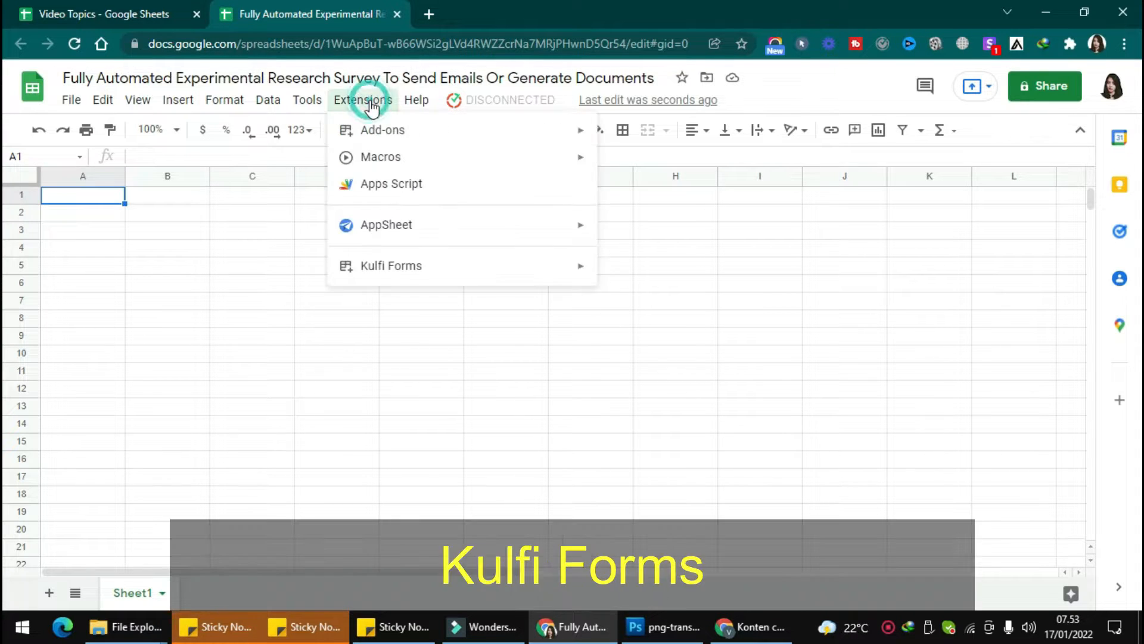
mouse_move(451, 263)
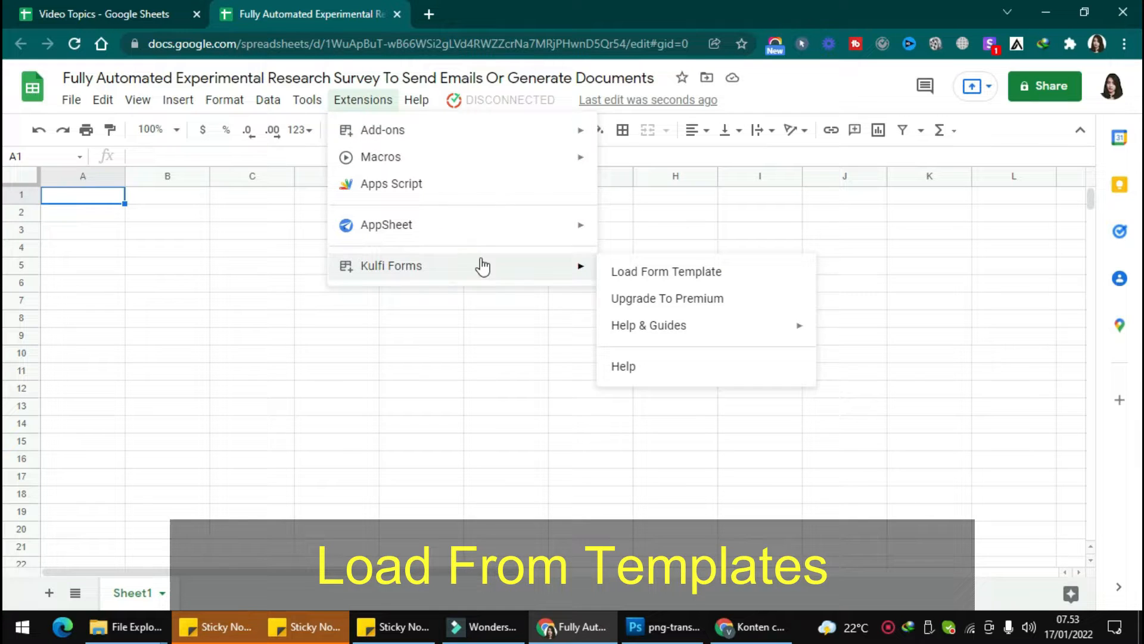
click(623, 274)
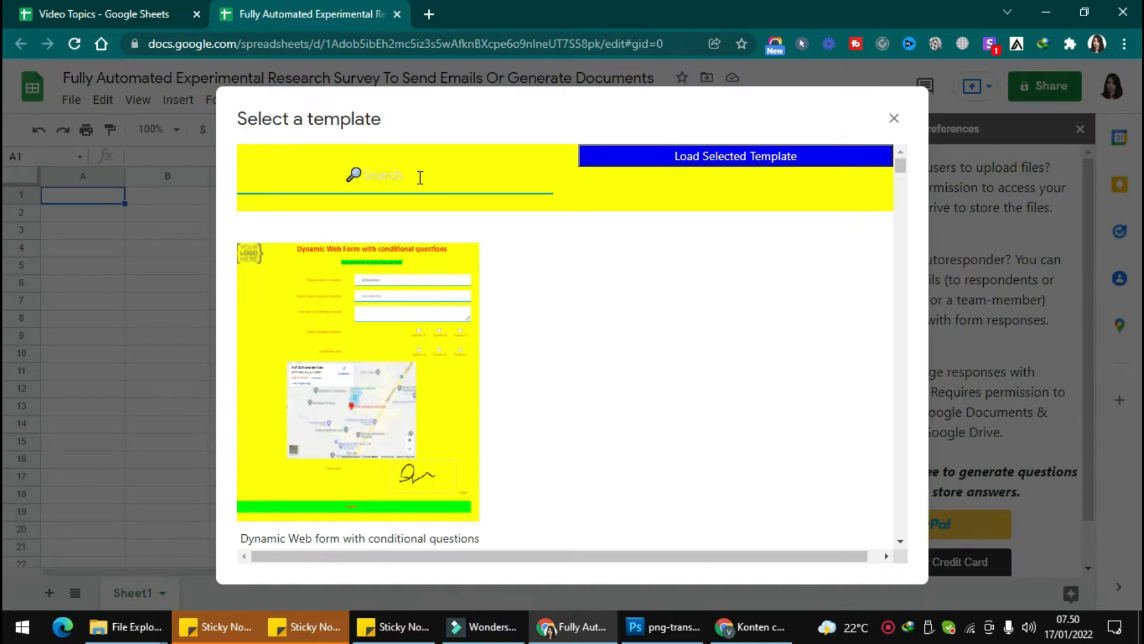
text(experim)
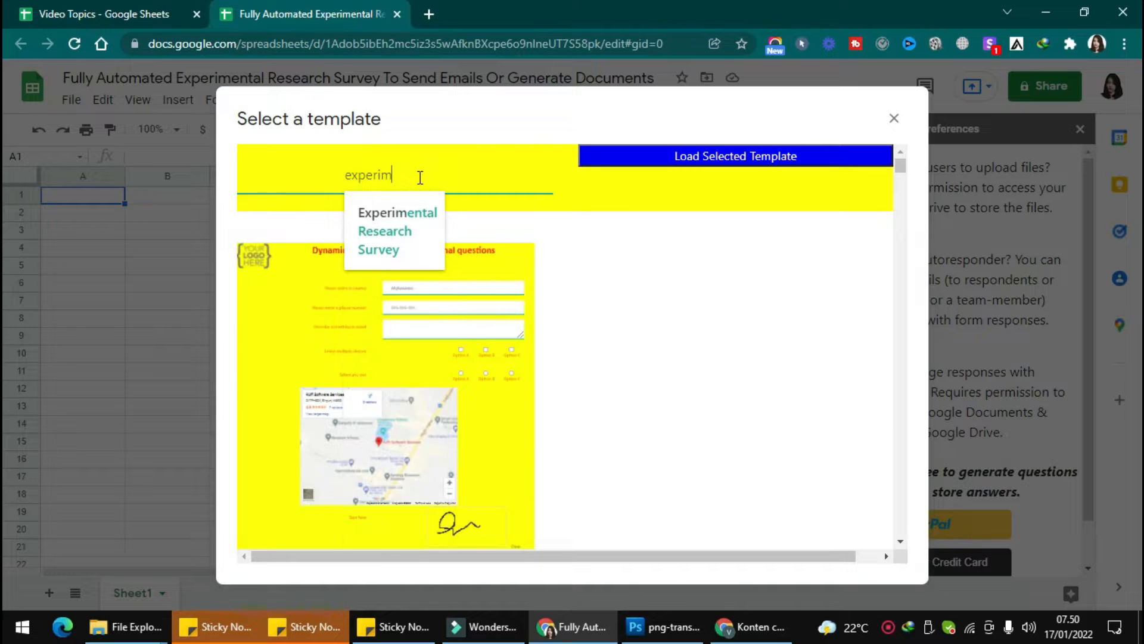
click(392, 247)
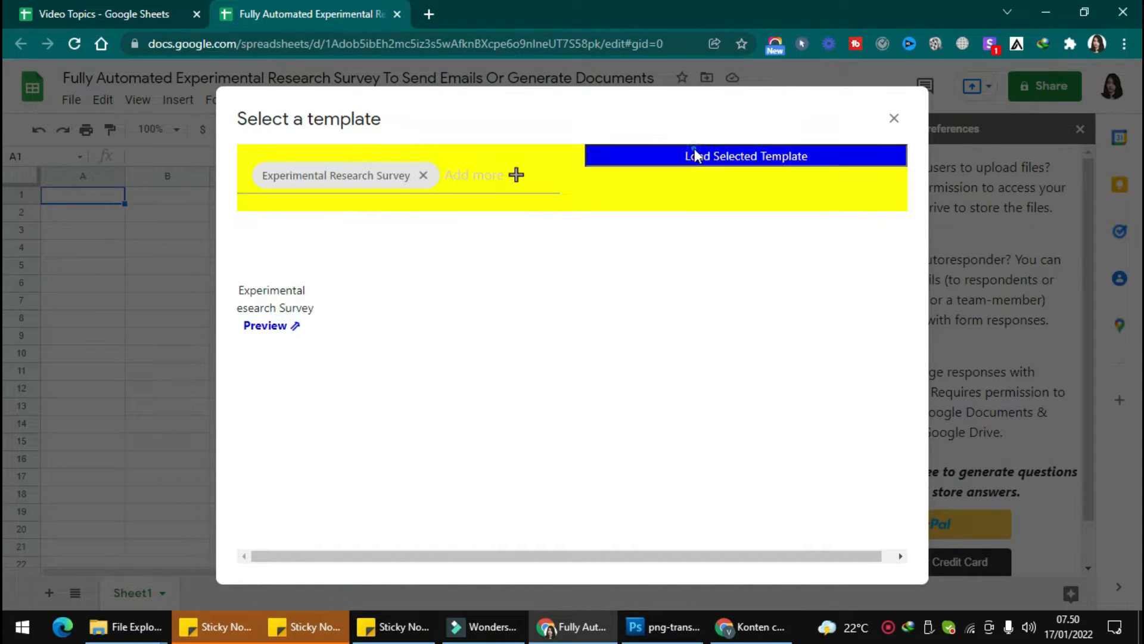
click(695, 154)
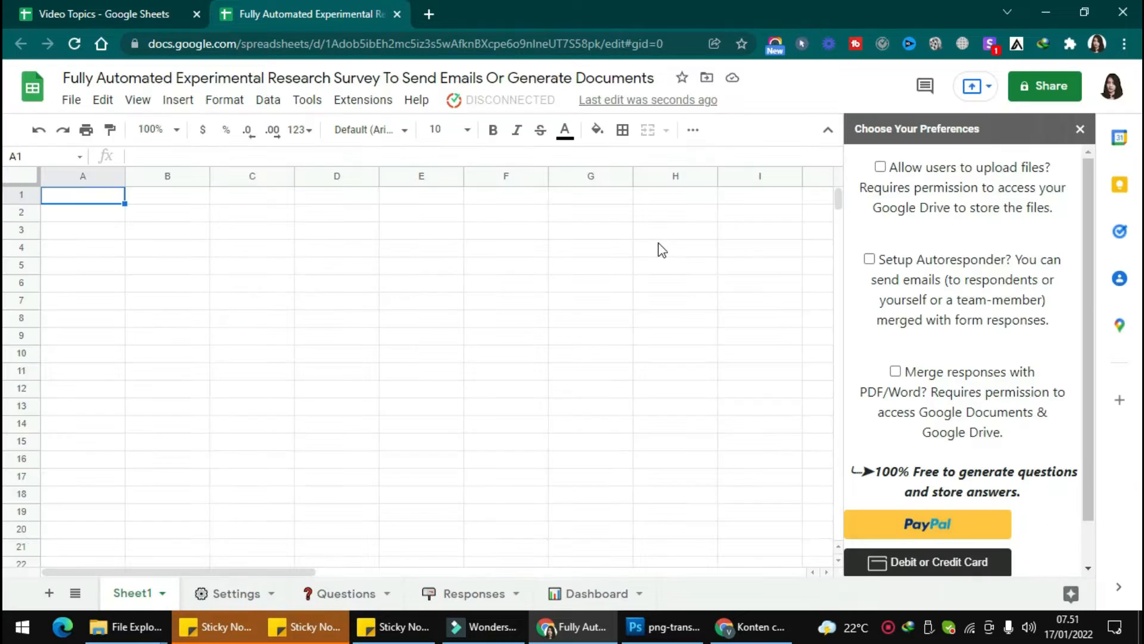
- Look through the template's Dashboard, Responses, Questions and Settings sheets
click(583, 596)
click(471, 593)
click(346, 592)
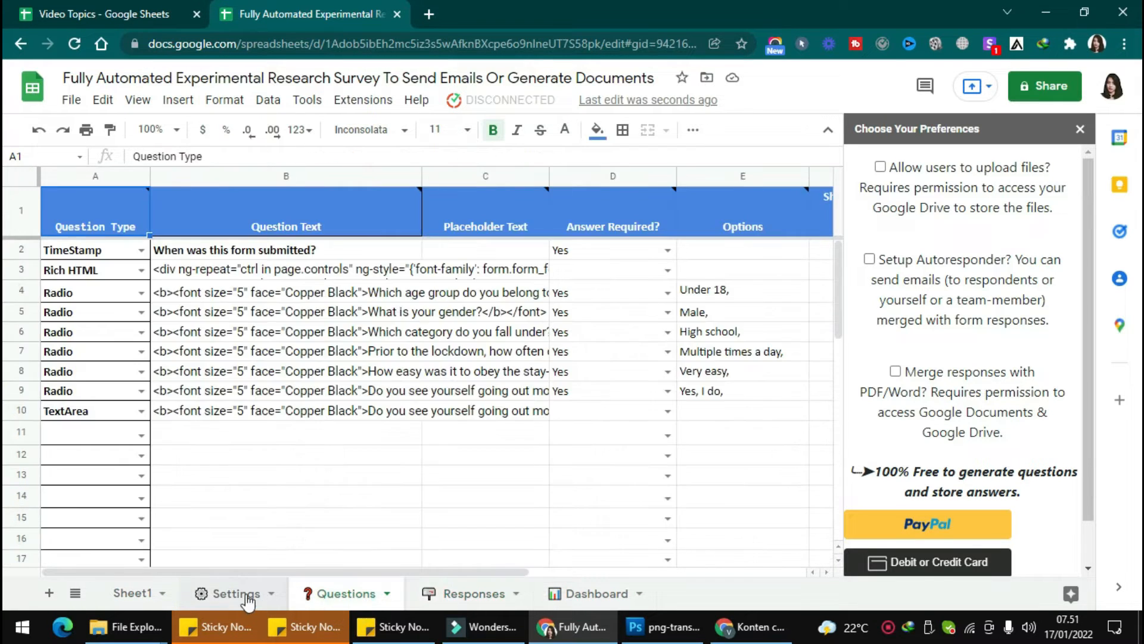
click(247, 598)
- Reload the spreadsheet and request the form's link from Kulfi Forms
click(75, 44)
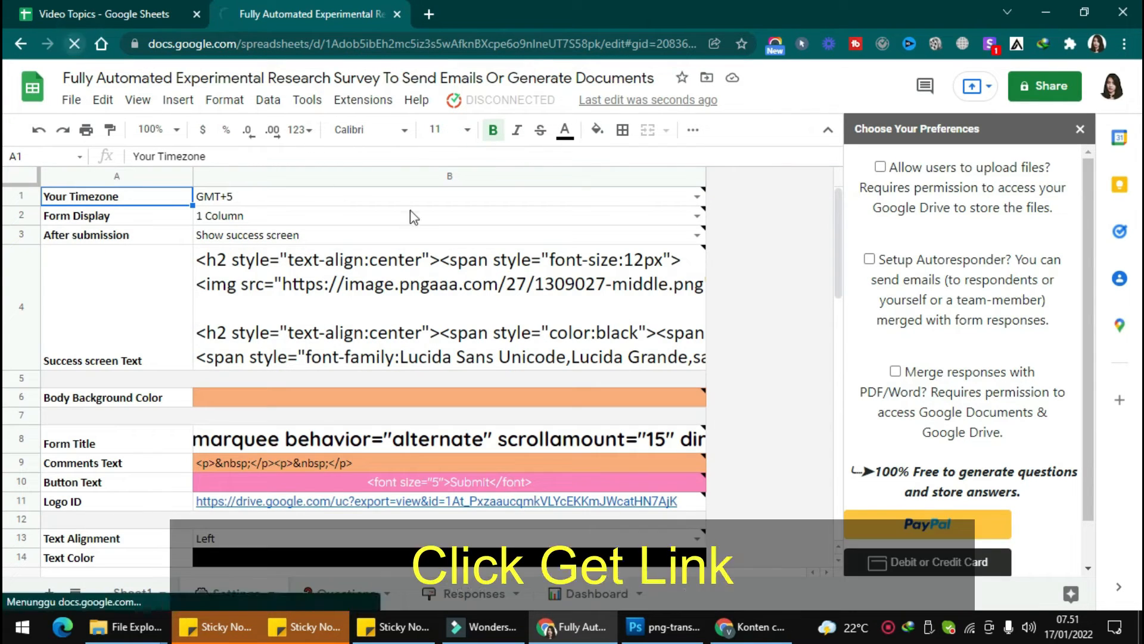
click(482, 100)
click(474, 130)
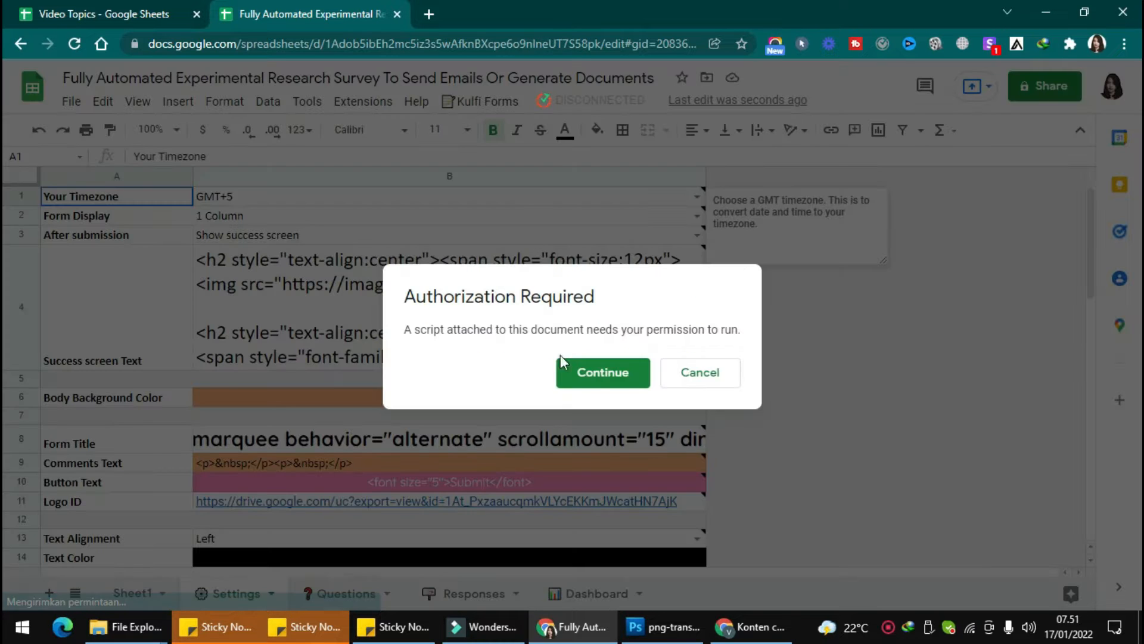
- Authorize Kulfi_Forms_ClientScript with the Google account, proceeding past the unverified-app warning and allowing the requested access
click(569, 365)
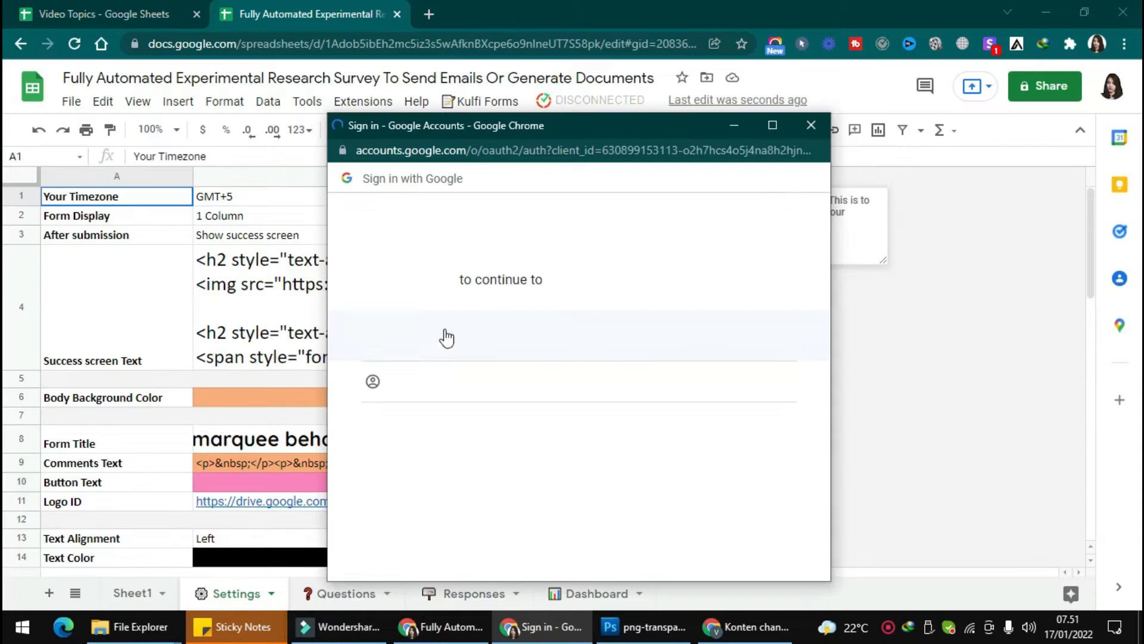
click(416, 338)
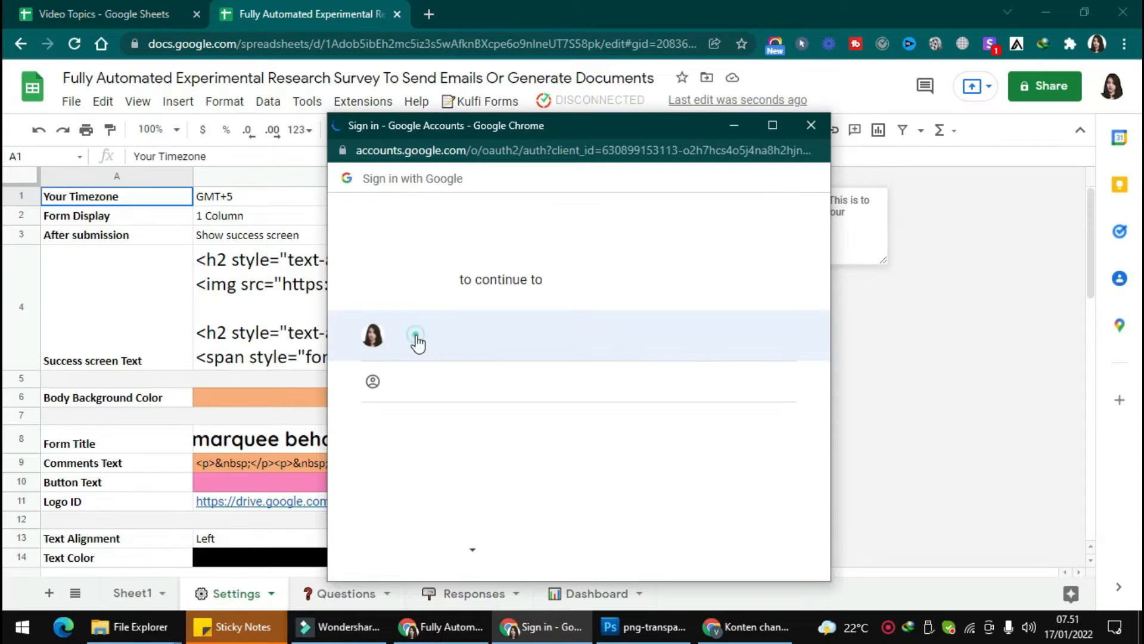
click(378, 448)
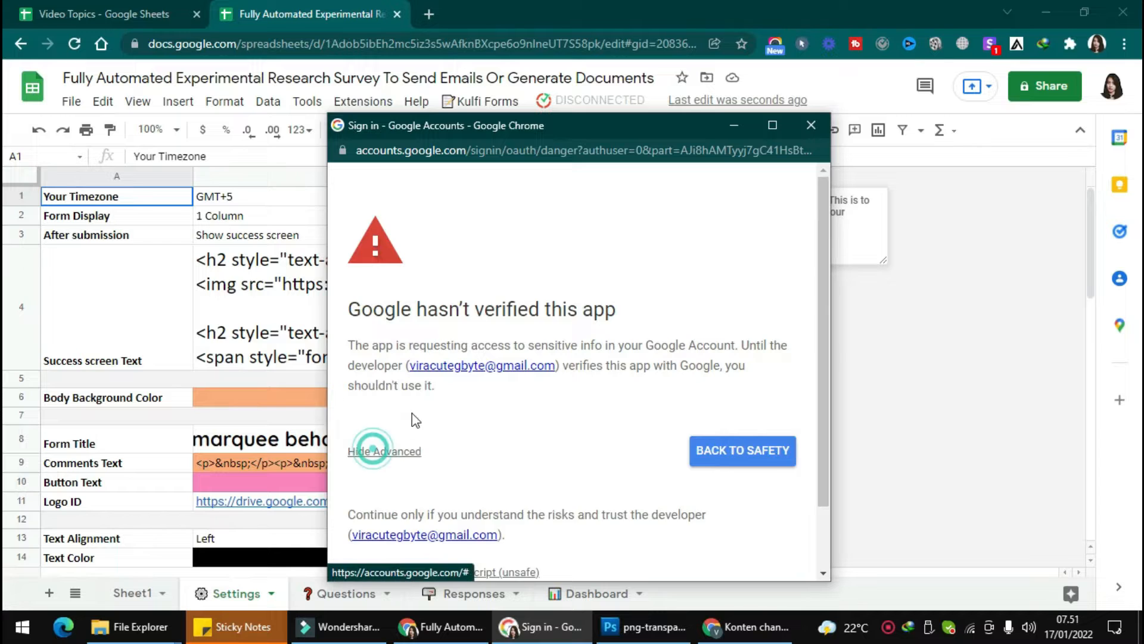
scroll(413, 453, down, 2)
click(483, 495)
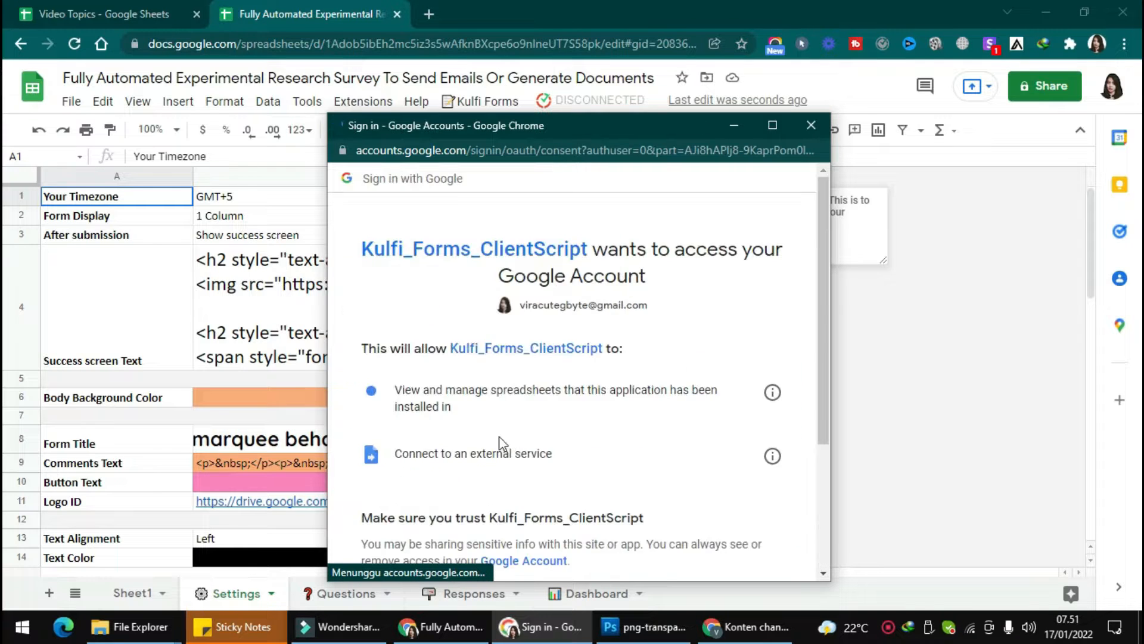
scroll(645, 492, down, 5)
click(676, 470)
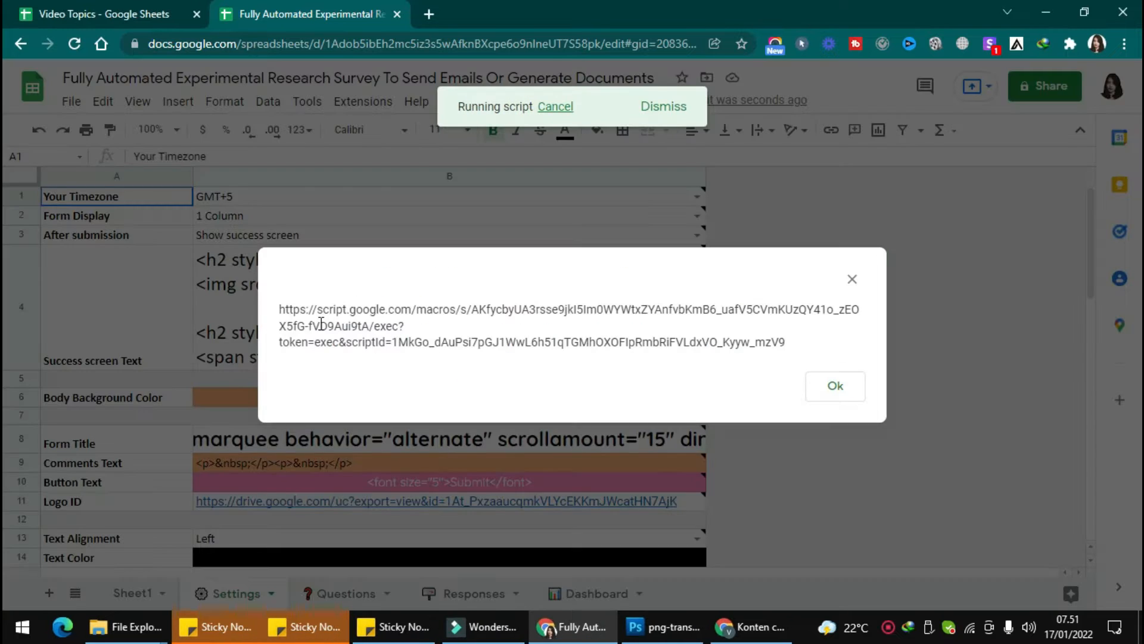
- Copy the generated form link, open it in a new browser tab and look over the form
drag(278, 310, 791, 340)
key(ctrl+c)
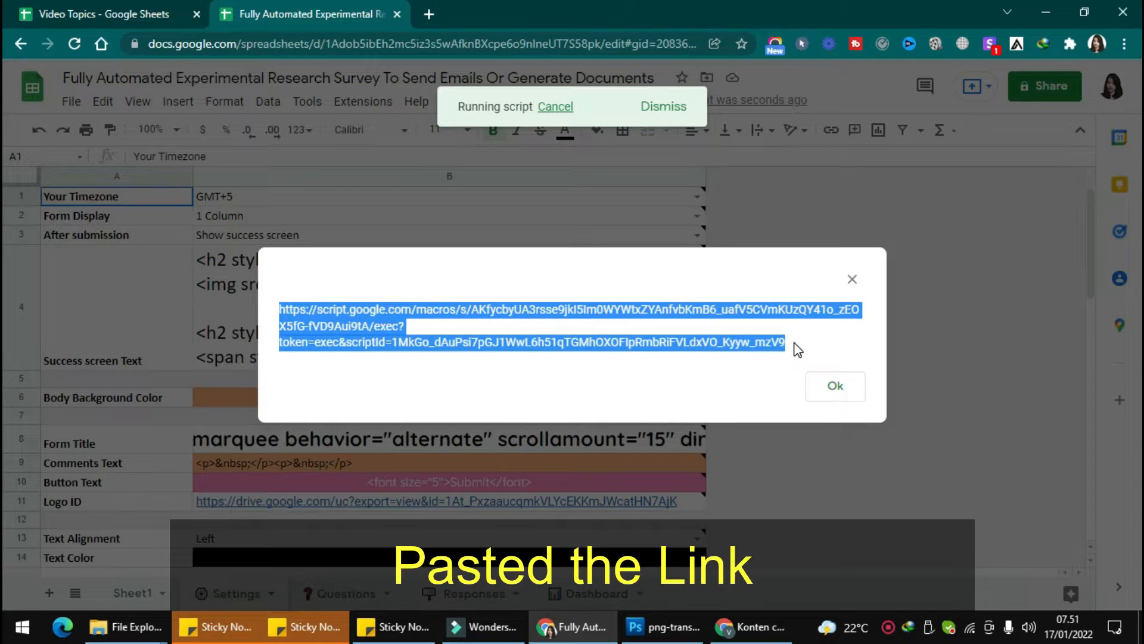
key(ctrl+t)
key(ctrl+v)
key(Return)
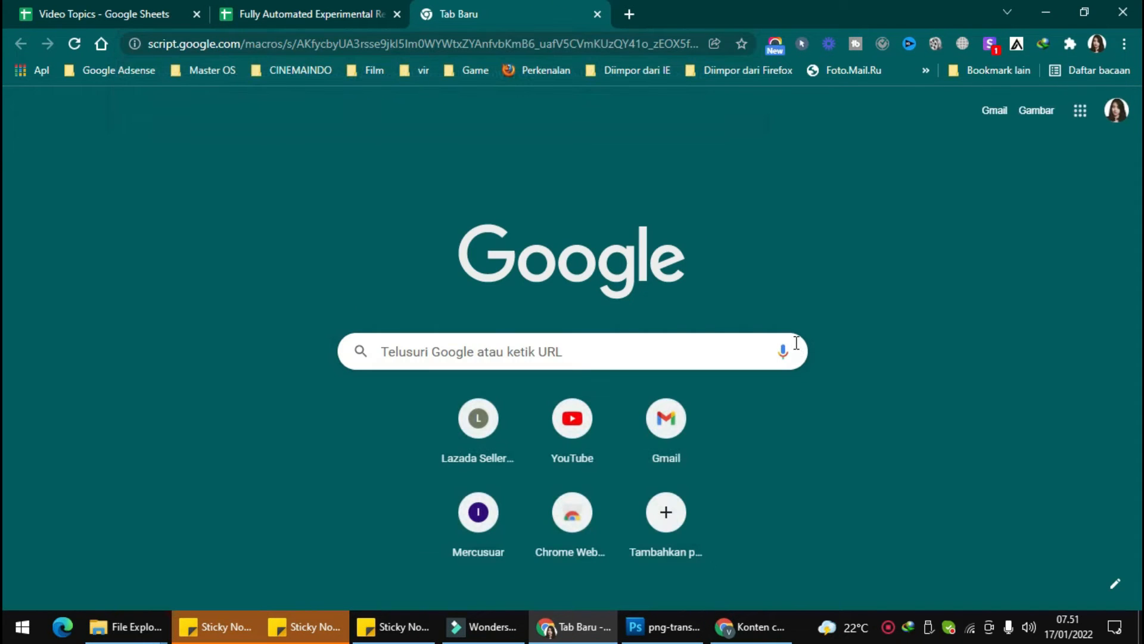
scroll(796, 342, down, 10)
scroll(797, 342, up, 10)
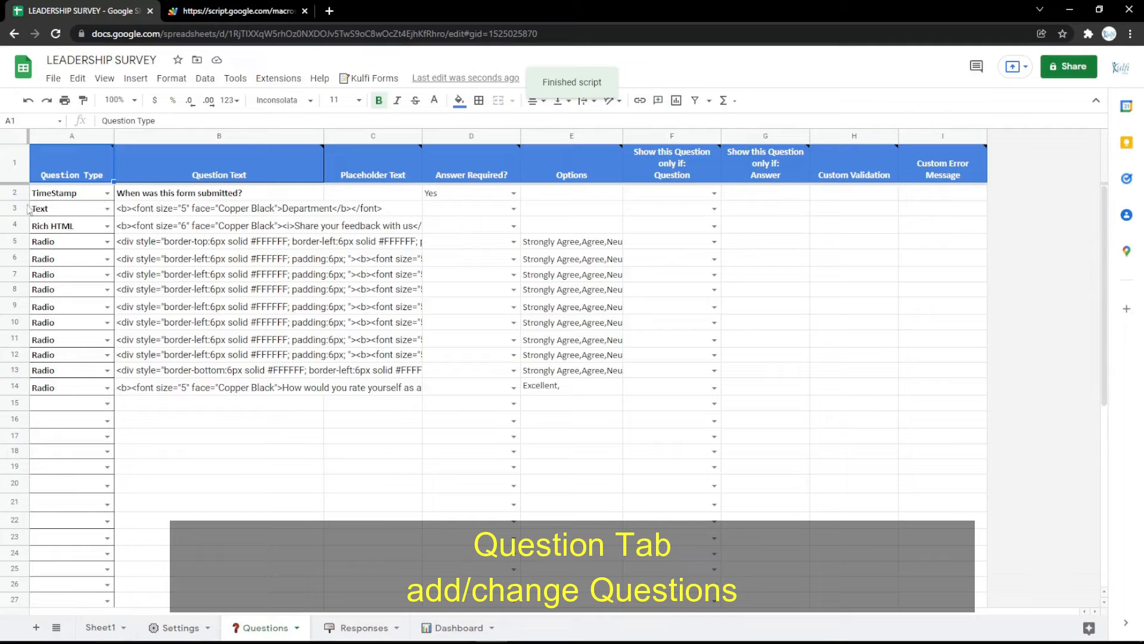
- Insert a row above the Department question in the LEADERSHIP SURVEY Questions sheet and set its question type to Text
click(18, 210)
right_click(18, 209)
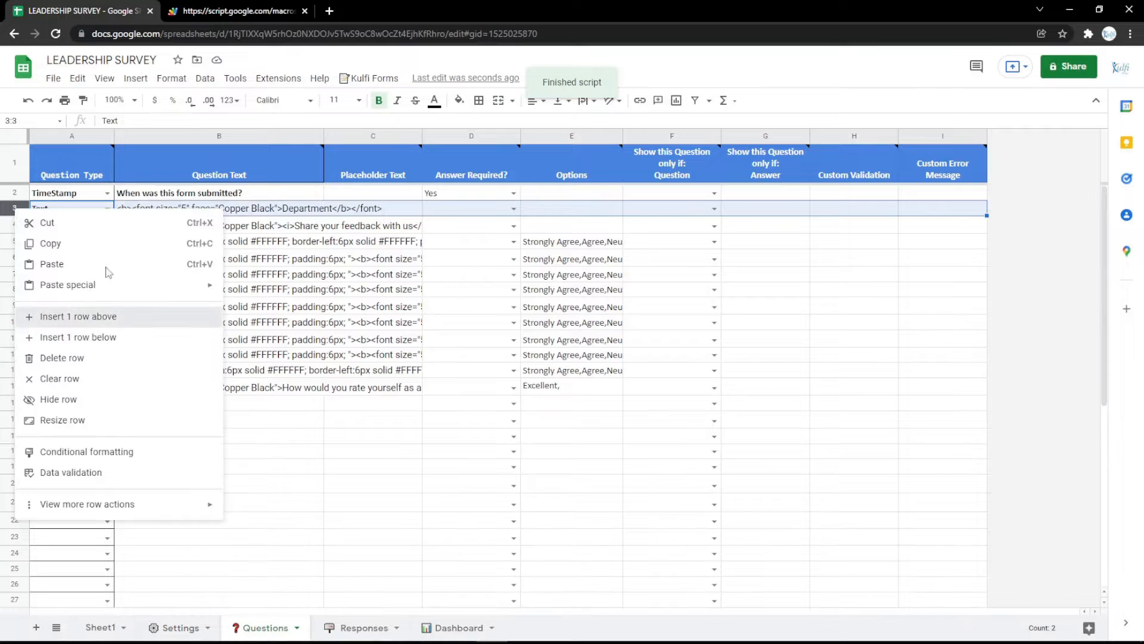
click(78, 316)
click(107, 208)
click(70, 260)
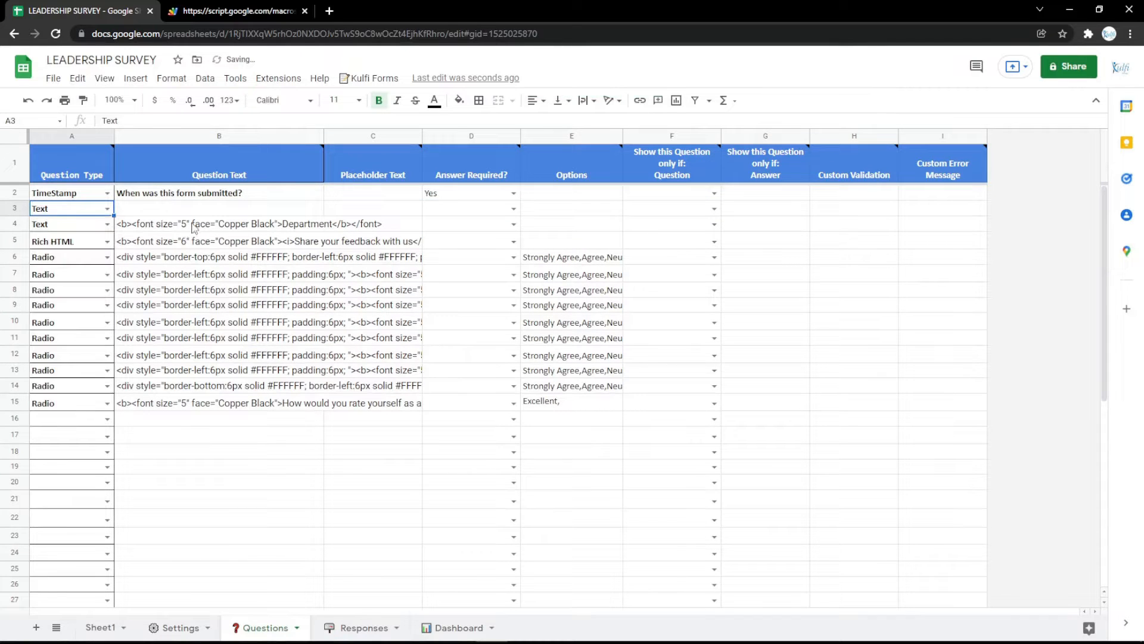
- Copy the Department question's formatted text into B3, change its label to Name, and reload the live form
click(199, 225)
key(ctrl+c)
click(195, 212)
key(ctrl+v)
double_click(295, 208)
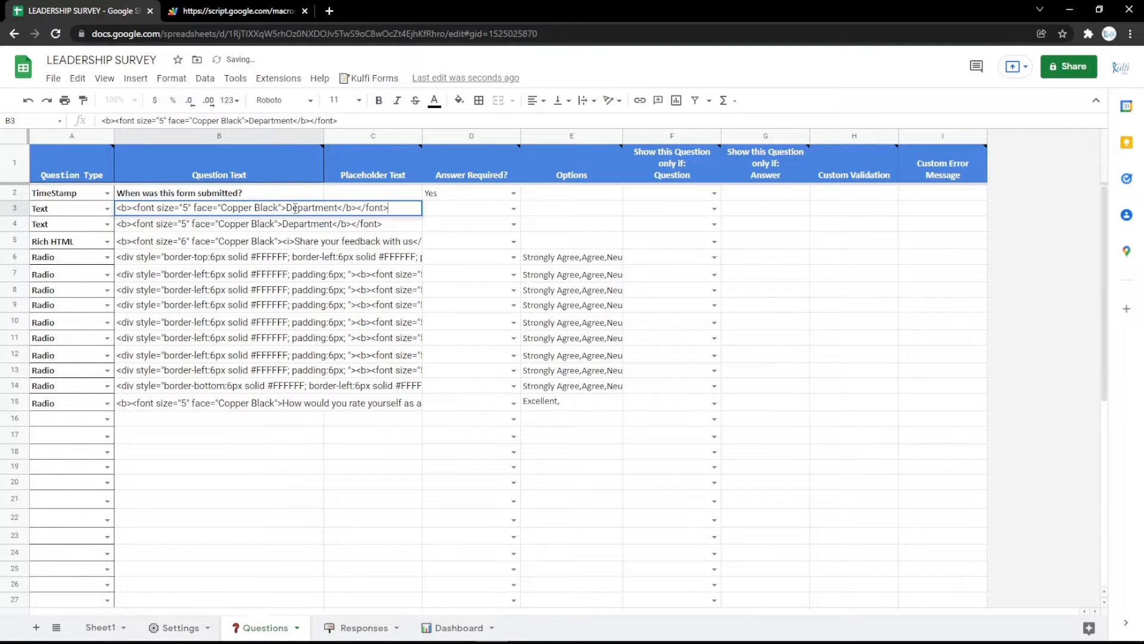
key(Return)
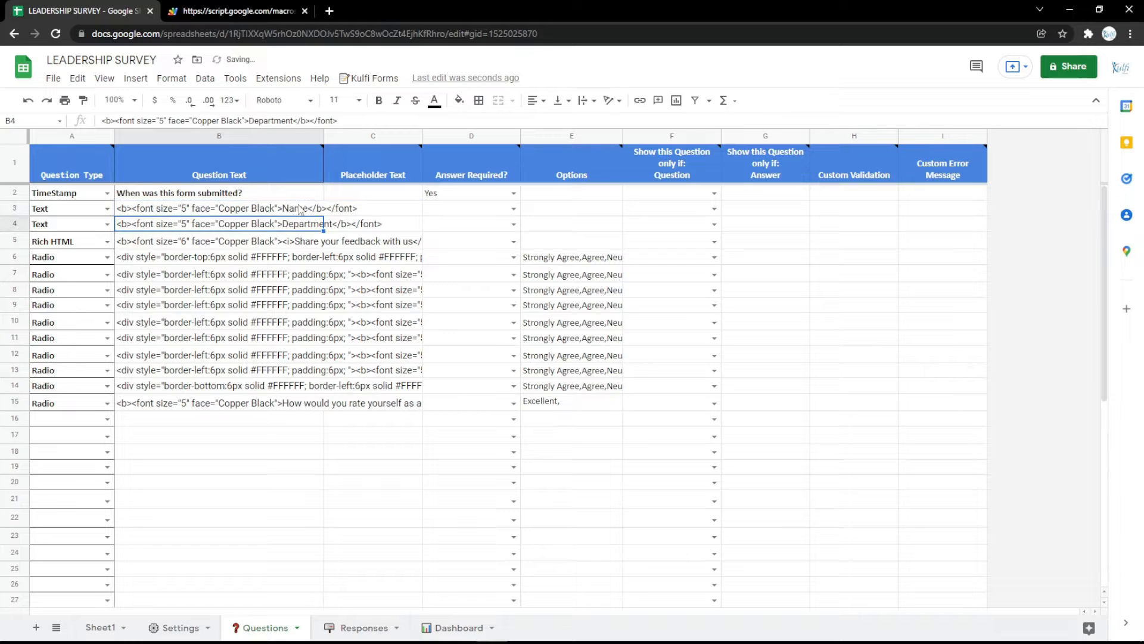
click(238, 8)
key(F5)
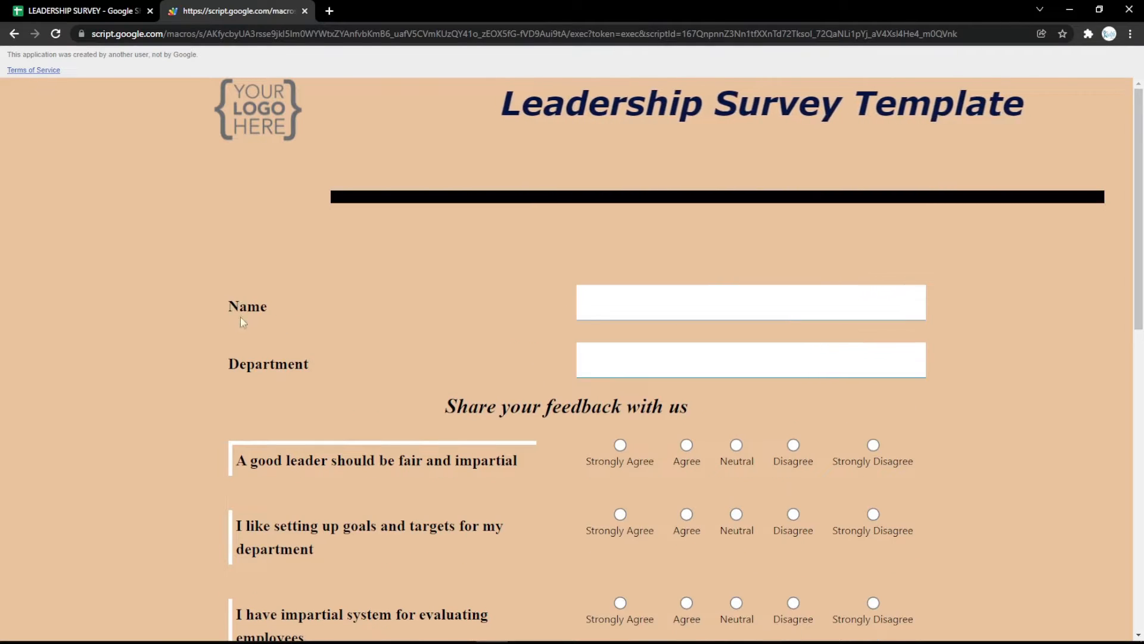
- Change the row 3 question to type Email with the label Email, and reload the live form
click(95, 15)
click(107, 208)
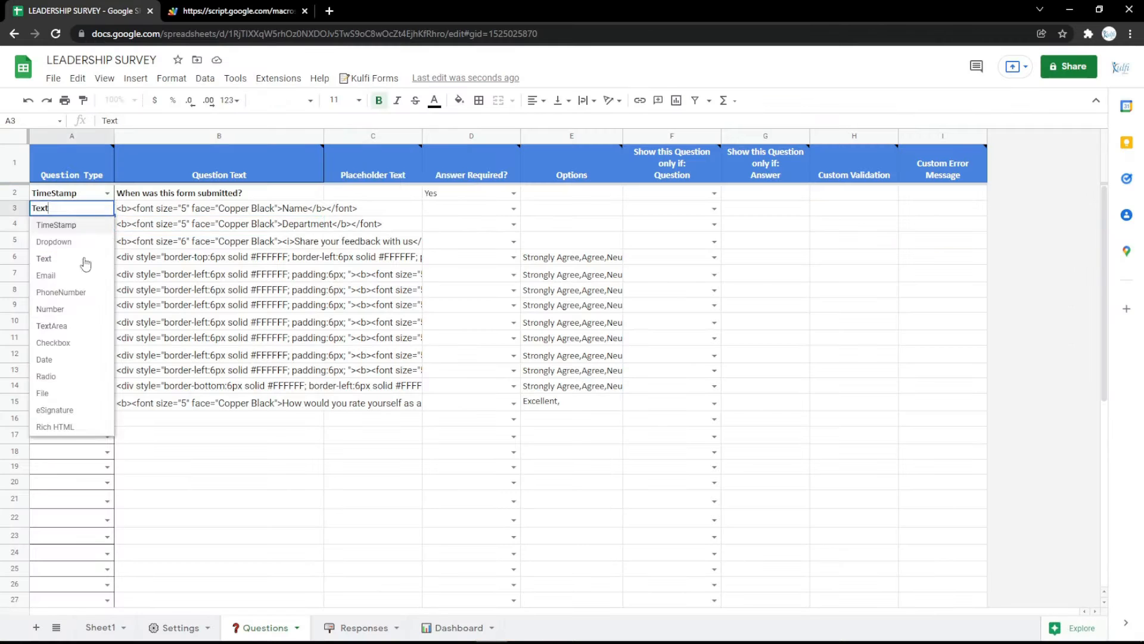
click(66, 275)
double_click(308, 207)
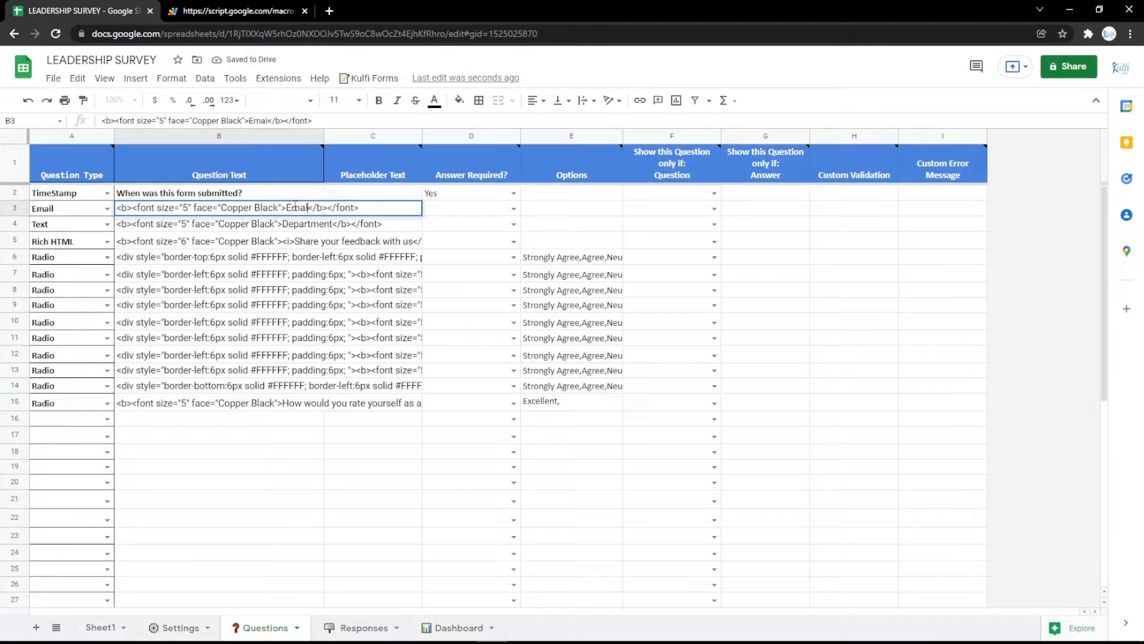
text(l)
key(Return)
key(ctrl+Tab)
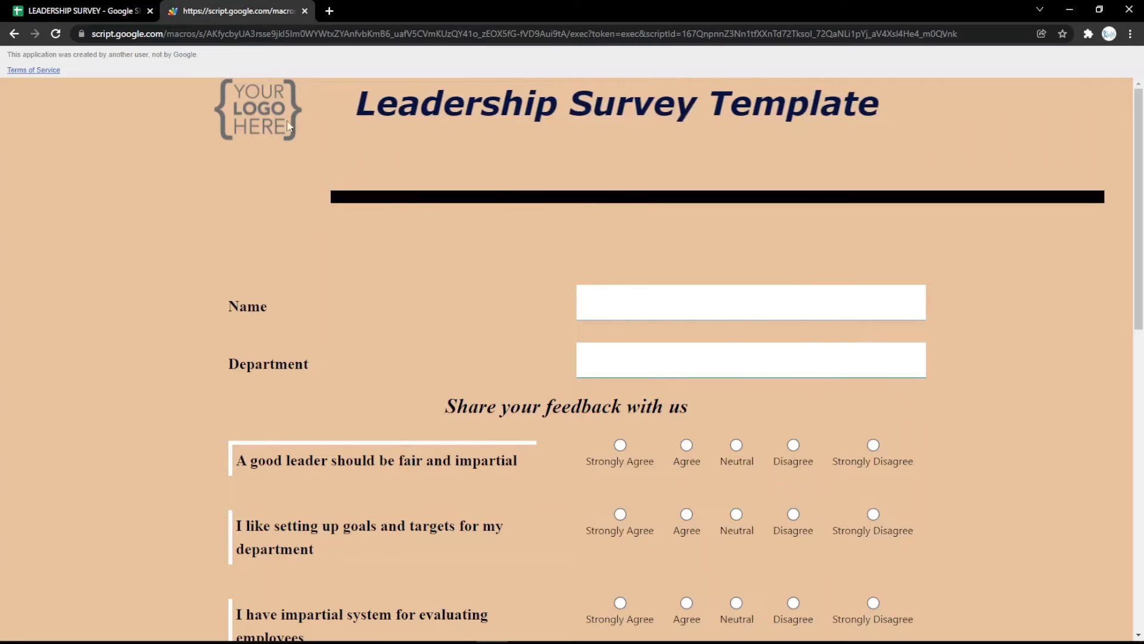
key(F5)
- Change the row 3 question to type PhoneNumber with the label Phone Number, and reload the live form
click(126, 6)
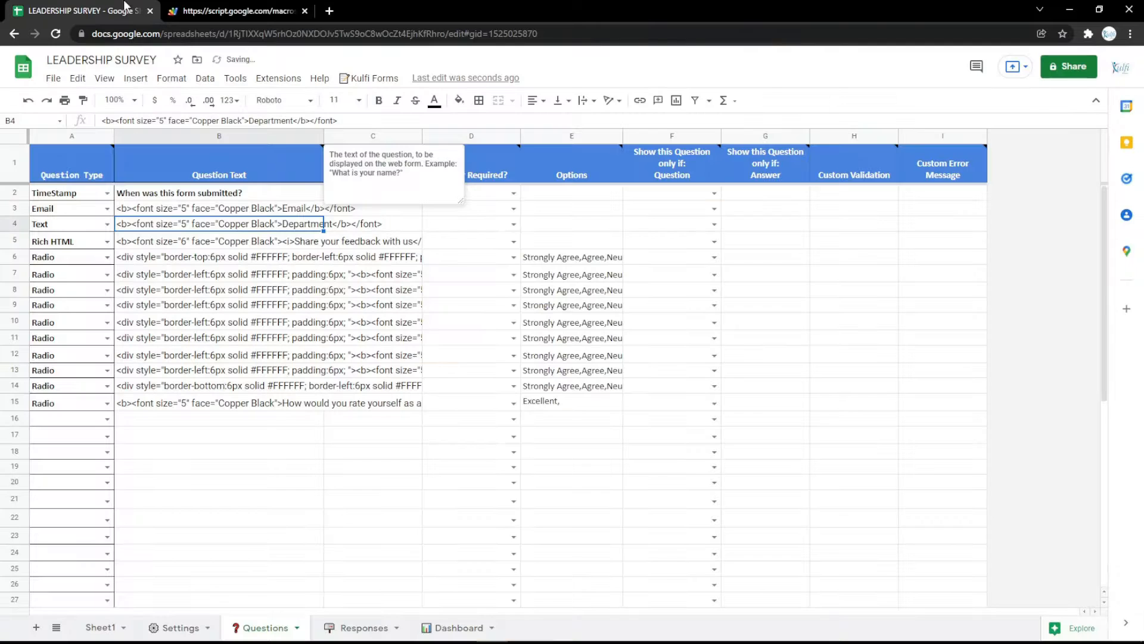
click(108, 208)
click(57, 291)
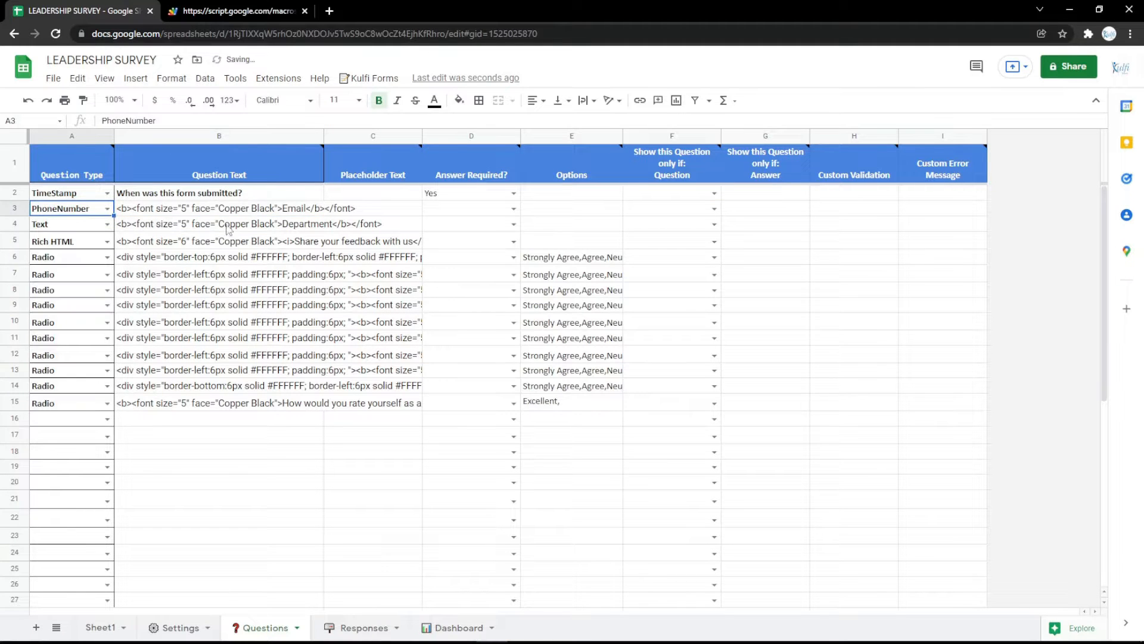
click(249, 214)
double_click(305, 208)
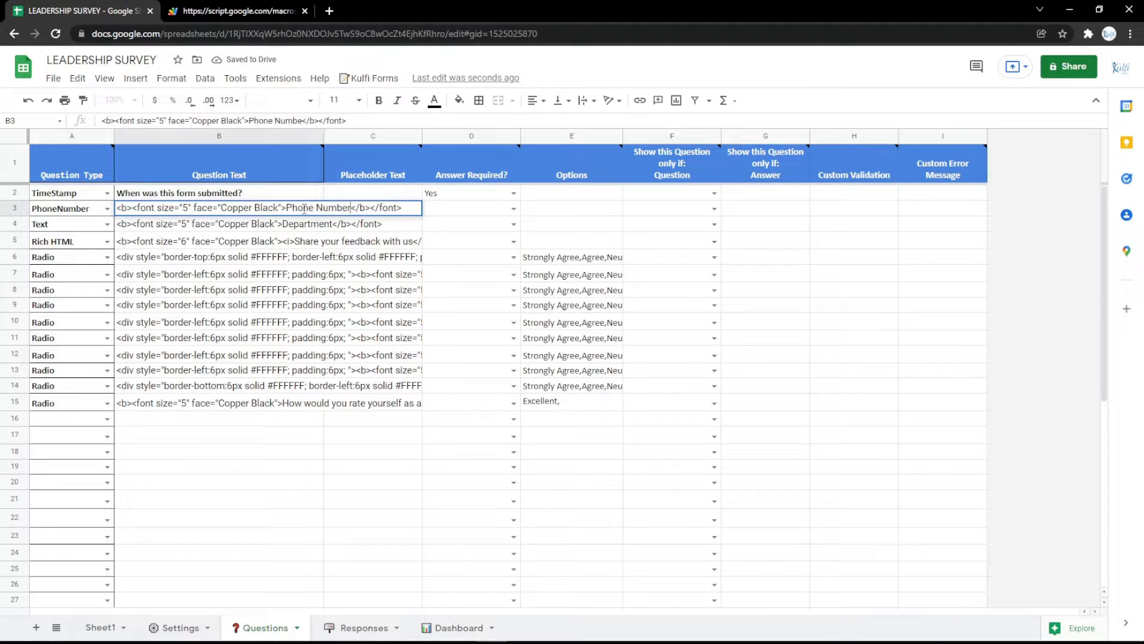
key(Return)
click(236, 6)
key(F5)
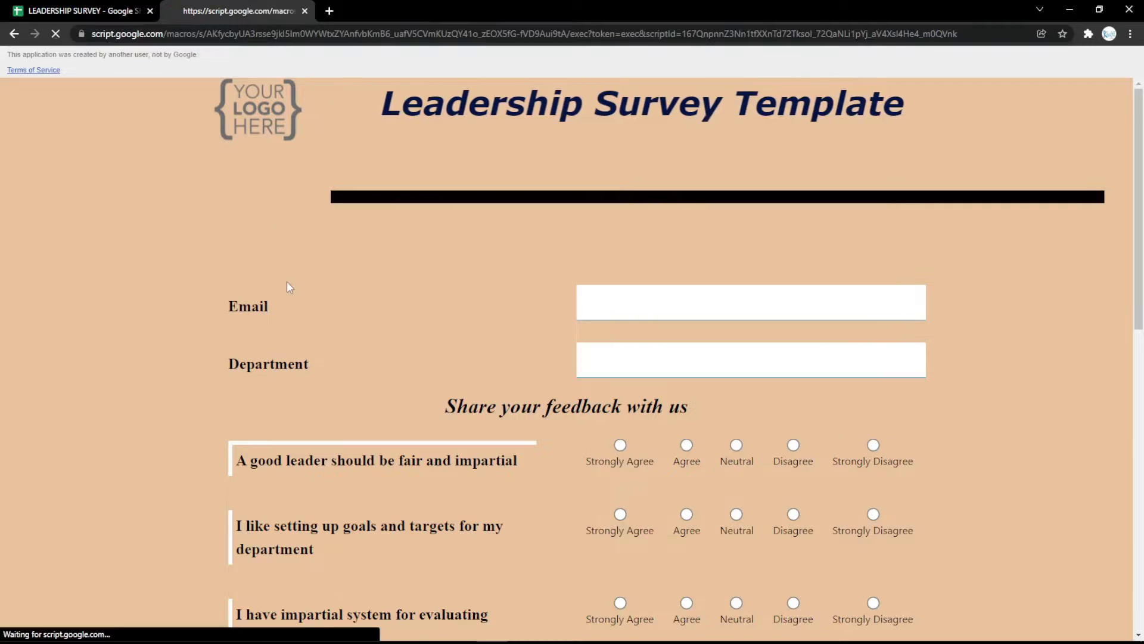
- Return to the Questions sheet and set the row 3 question type to Number
click(88, 11)
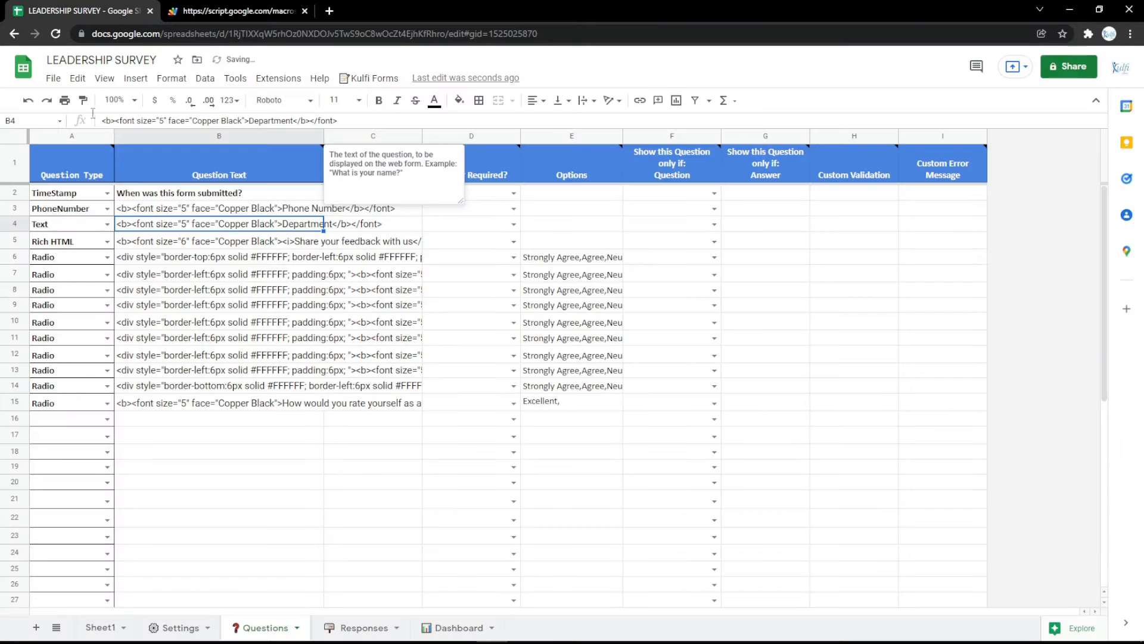
click(108, 209)
click(60, 309)
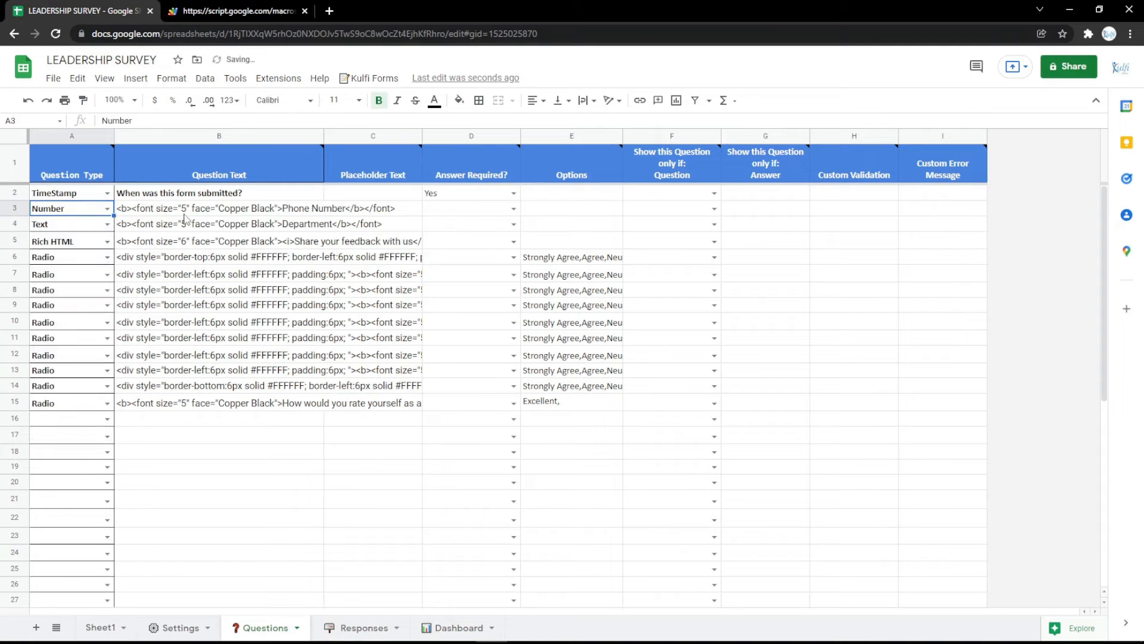
- Change the row 3 question to type TextArea with the label Address, and reload the live form
click(108, 208)
click(60, 327)
double_click(295, 206)
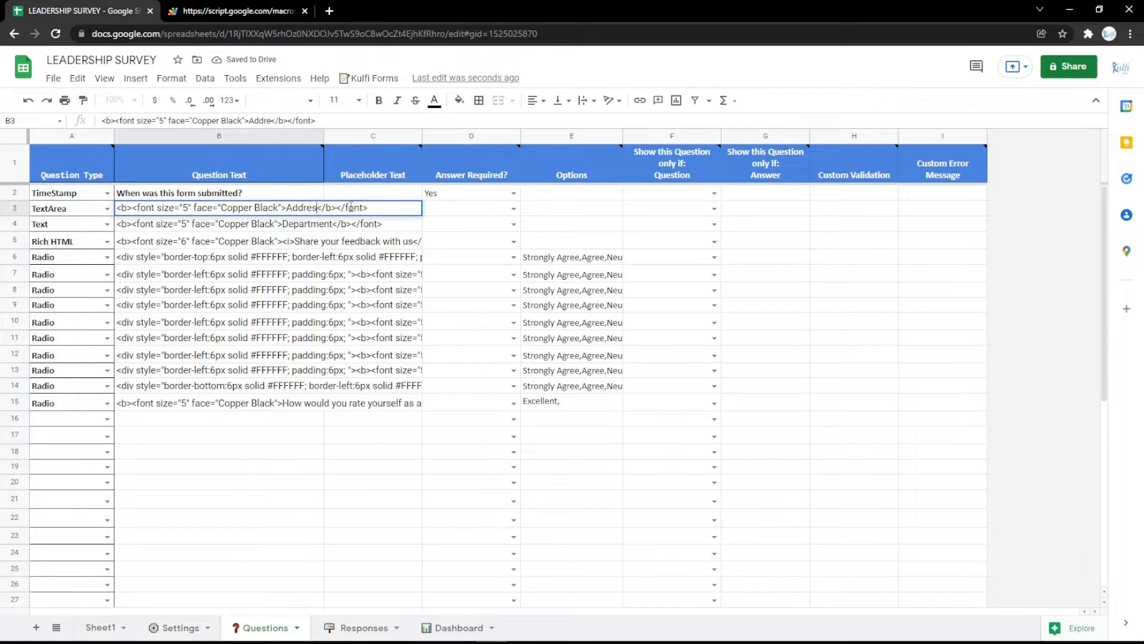
text(s)
key(Return)
click(256, 11)
key(F5)
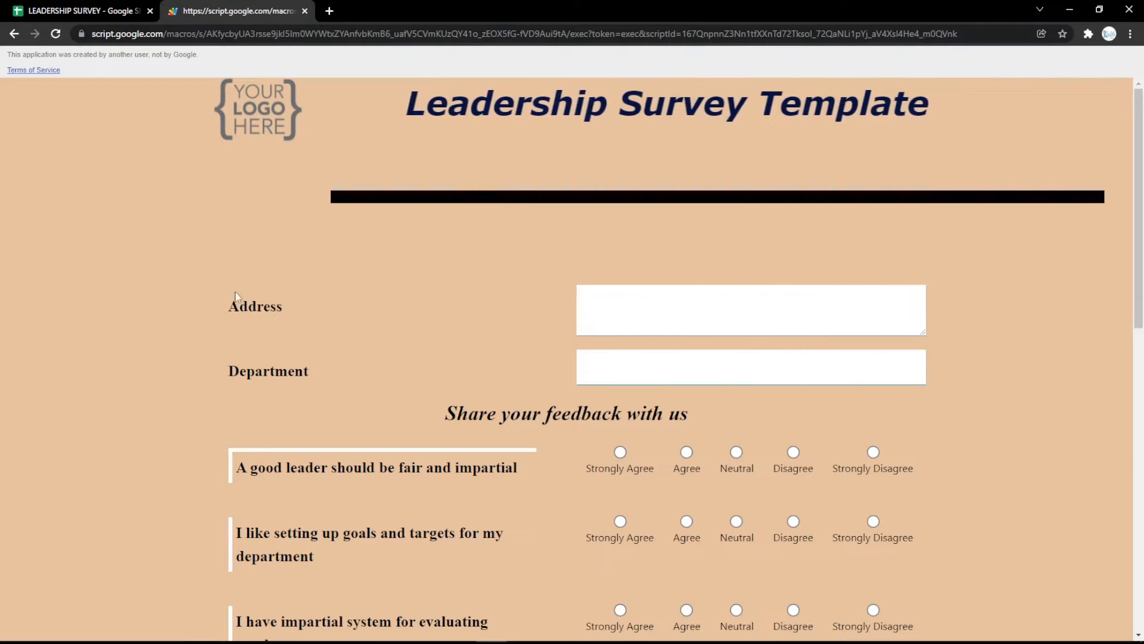
- Change the row 3 question to type Date with the label Date, and check its date picker in the reloaded live form
click(65, 12)
click(108, 208)
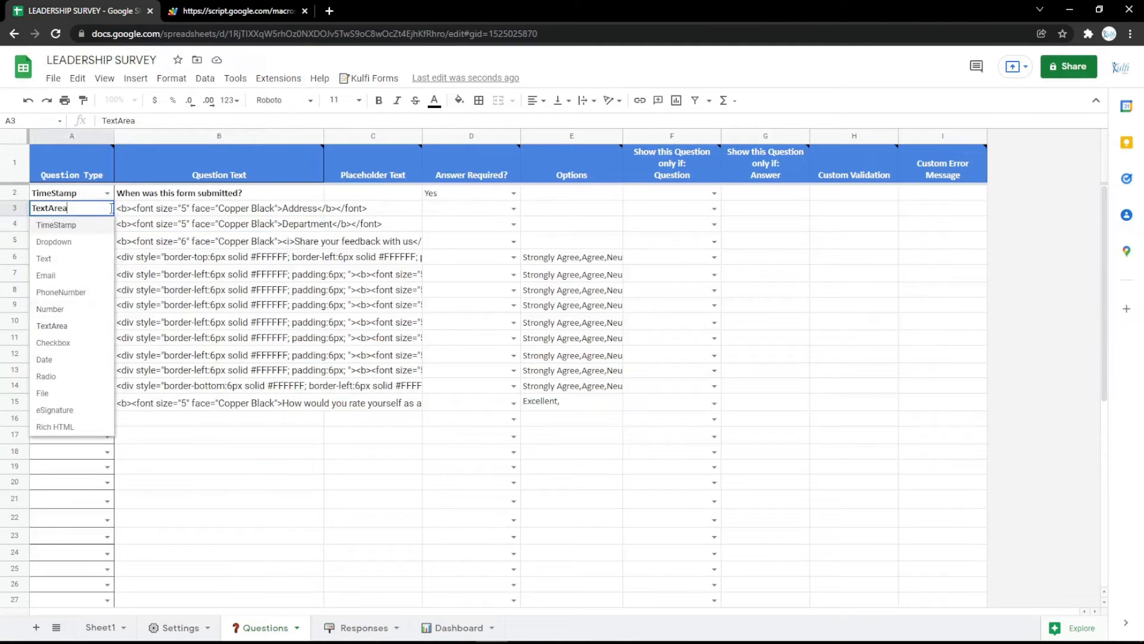
click(68, 345)
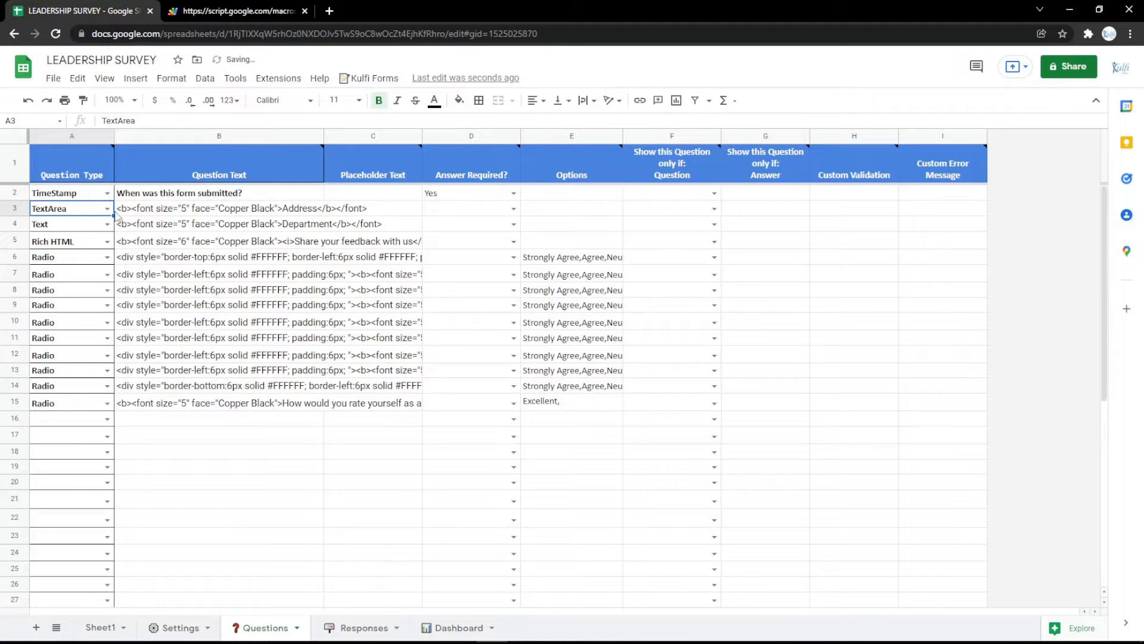
click(108, 208)
click(44, 359)
click(292, 208)
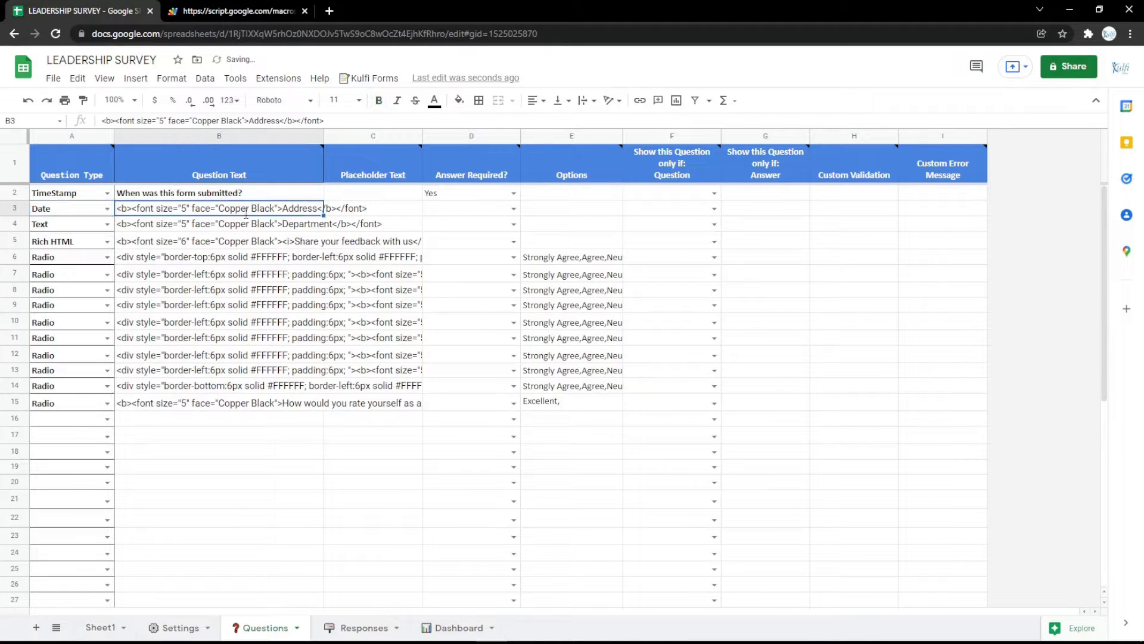
click(294, 268)
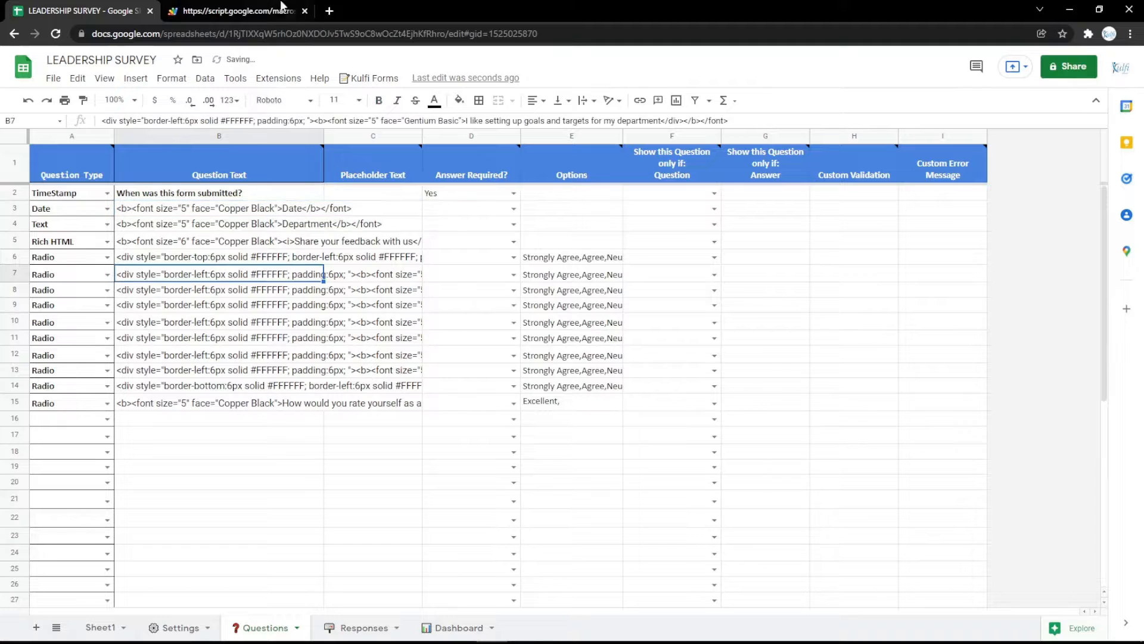
click(281, 7)
key(F5)
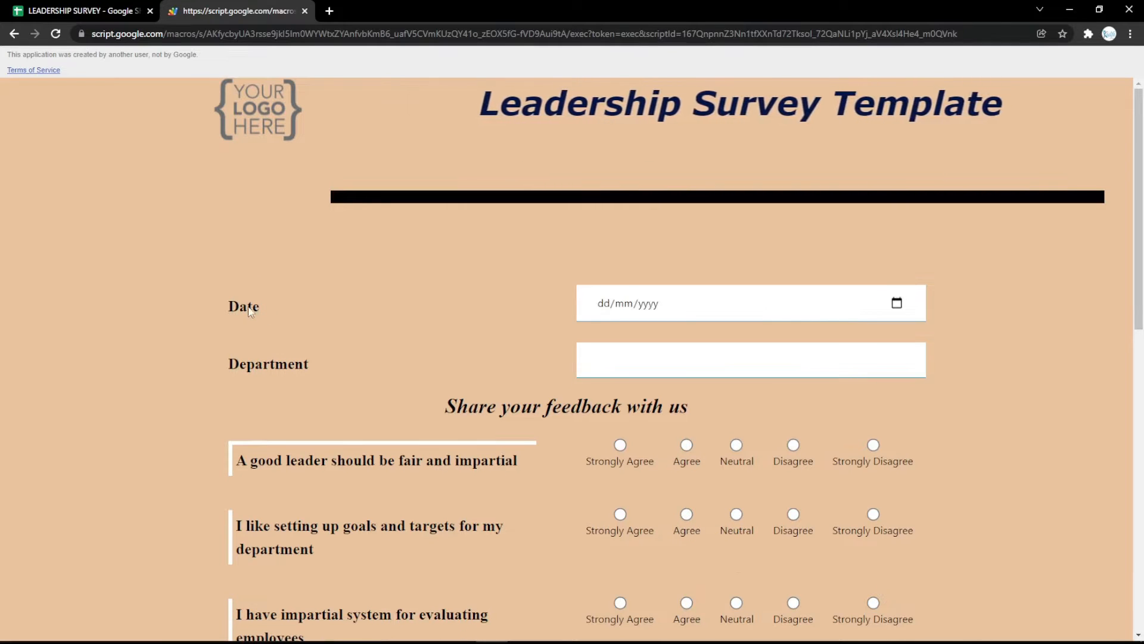
click(896, 302)
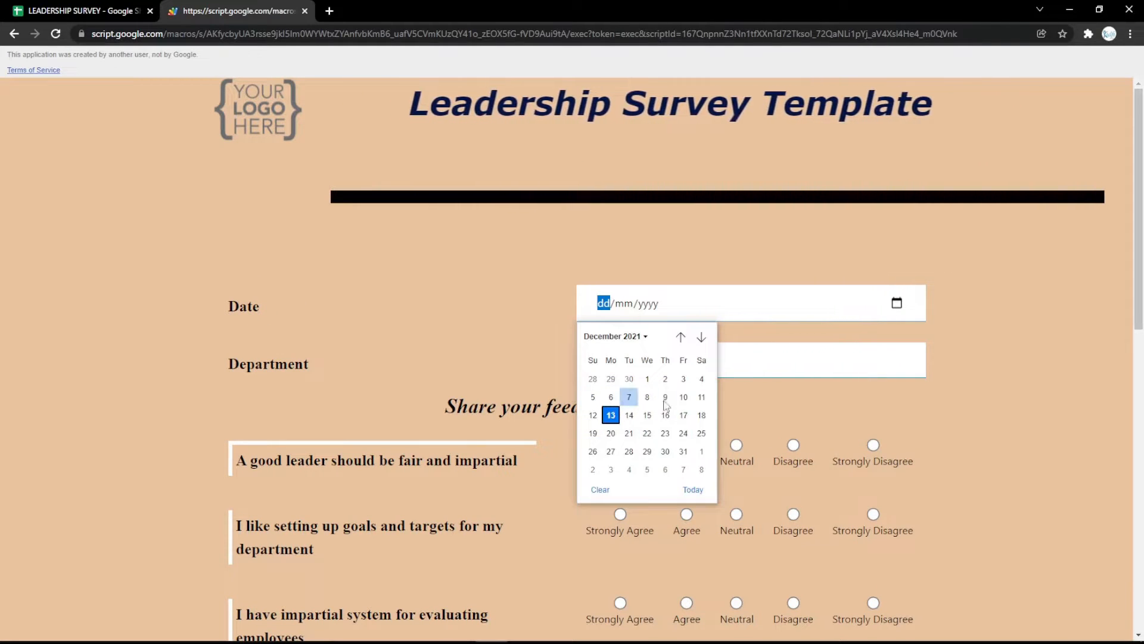
click(429, 180)
- Change the row 3 question on the Questions sheet to type Radio with the label Gender
click(30, 8)
click(107, 208)
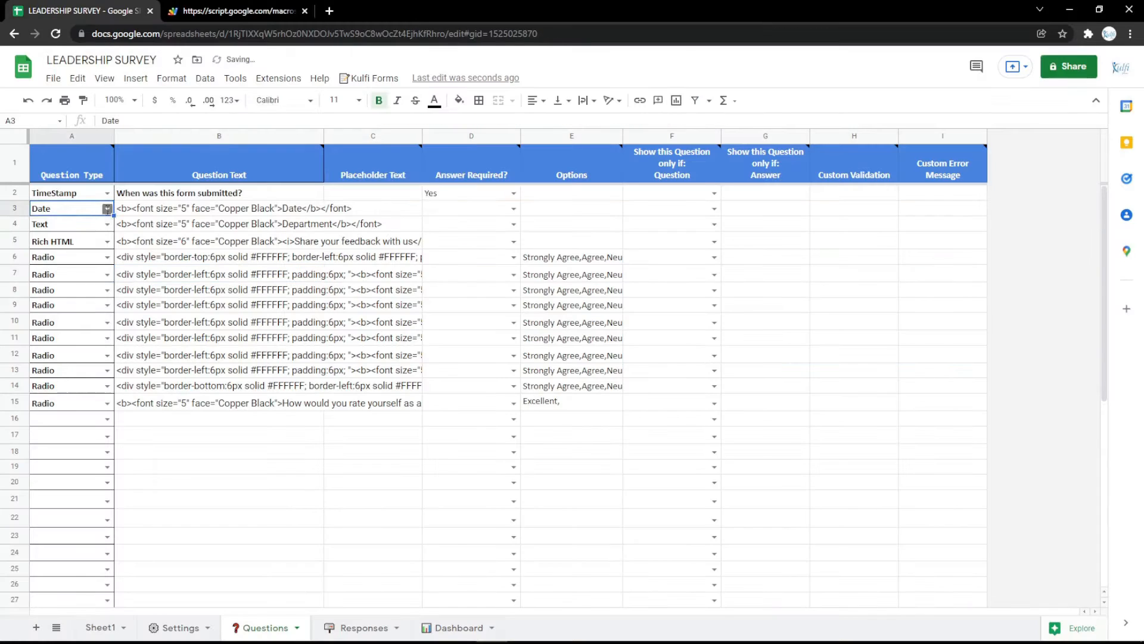
click(49, 370)
click(228, 214)
double_click(322, 205)
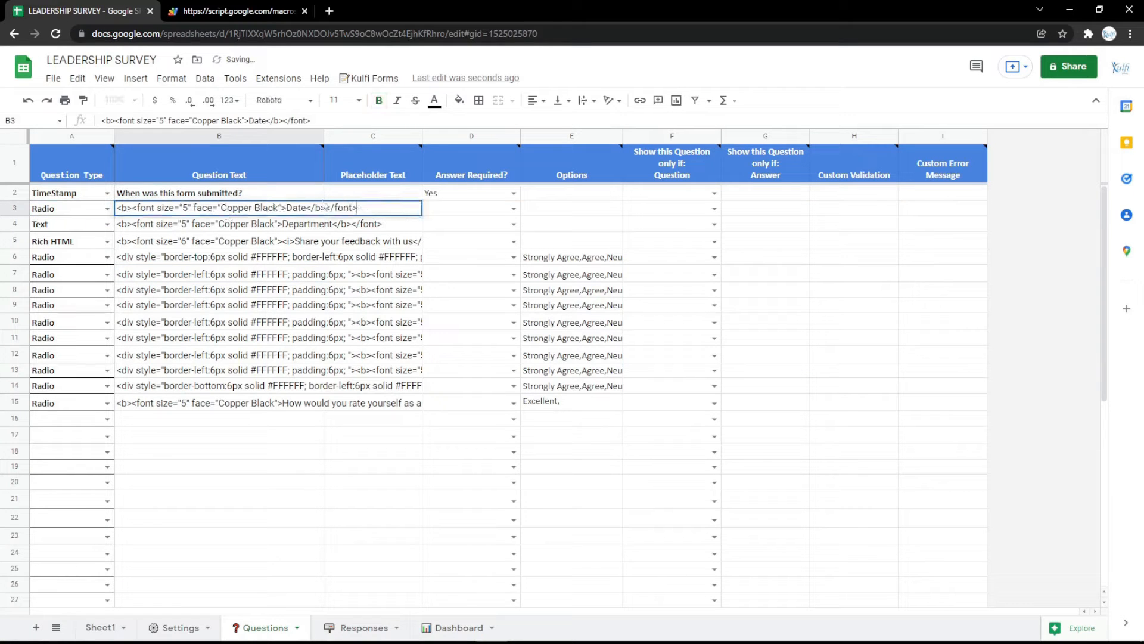
text(Gender)
key(Return)
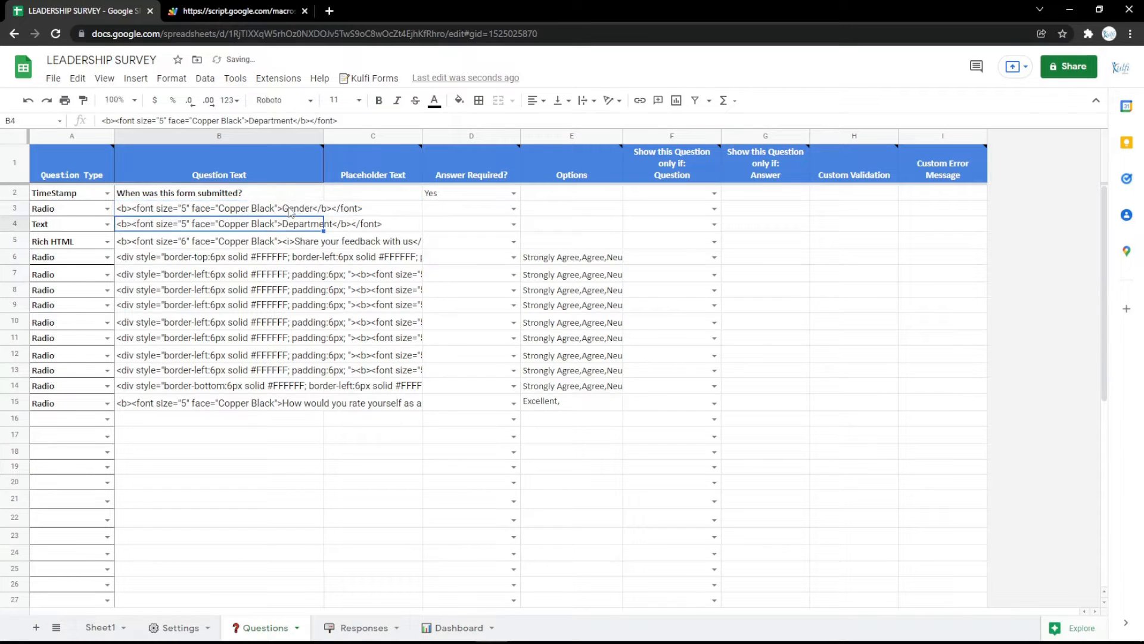
- Enter "Male, Female" as the options of the Gender question, and reload the live form
click(532, 212)
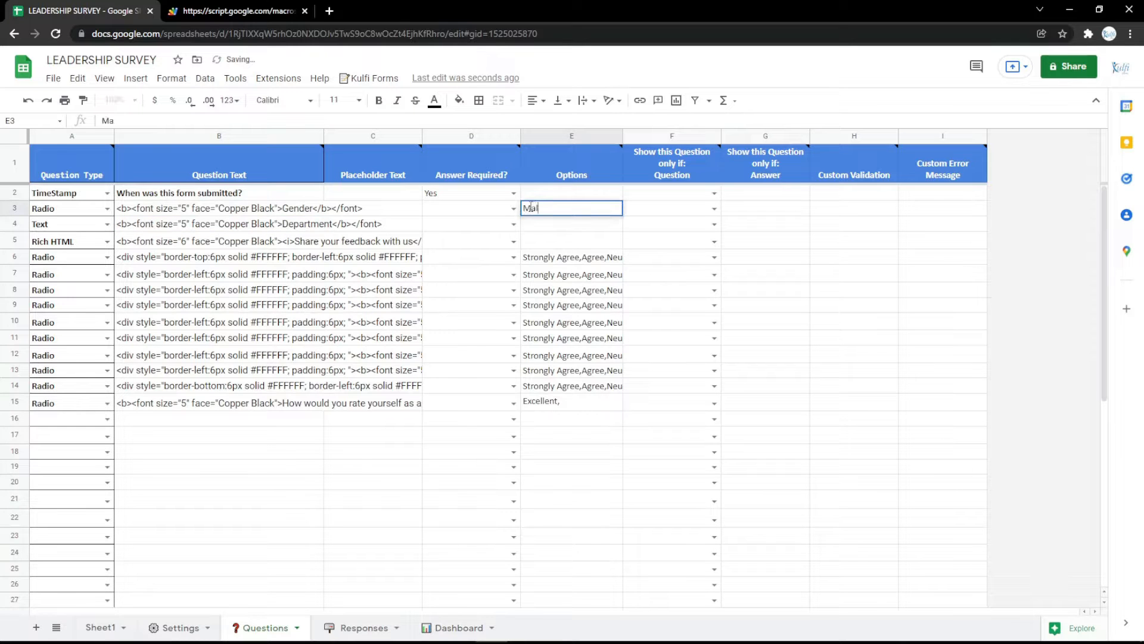
text(Male, Female)
key(Return)
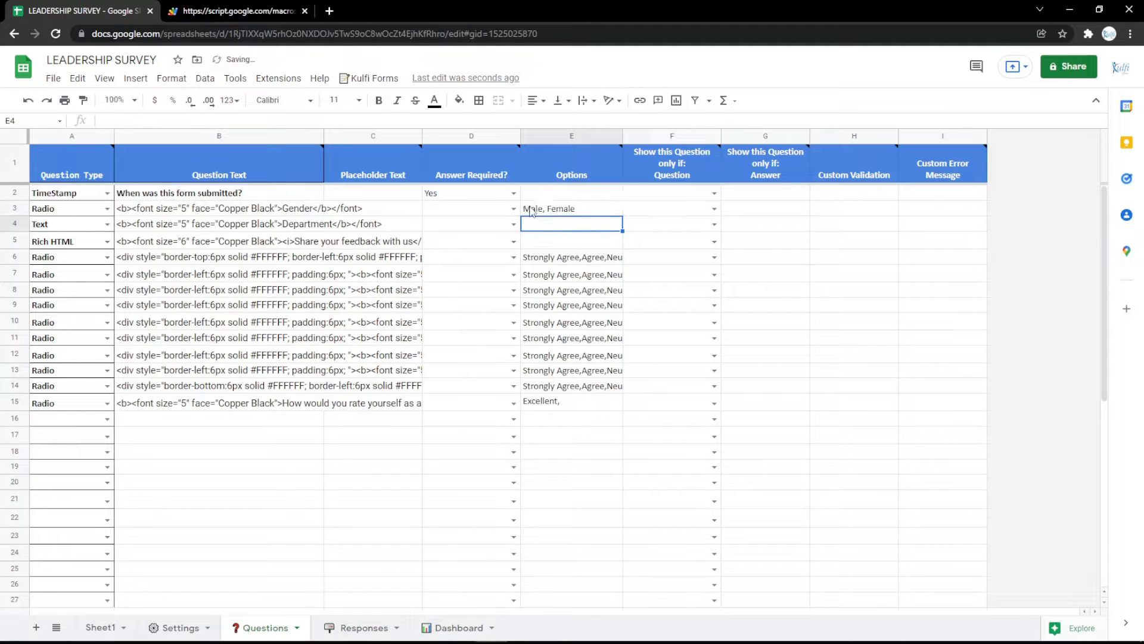
click(179, 8)
key(F5)
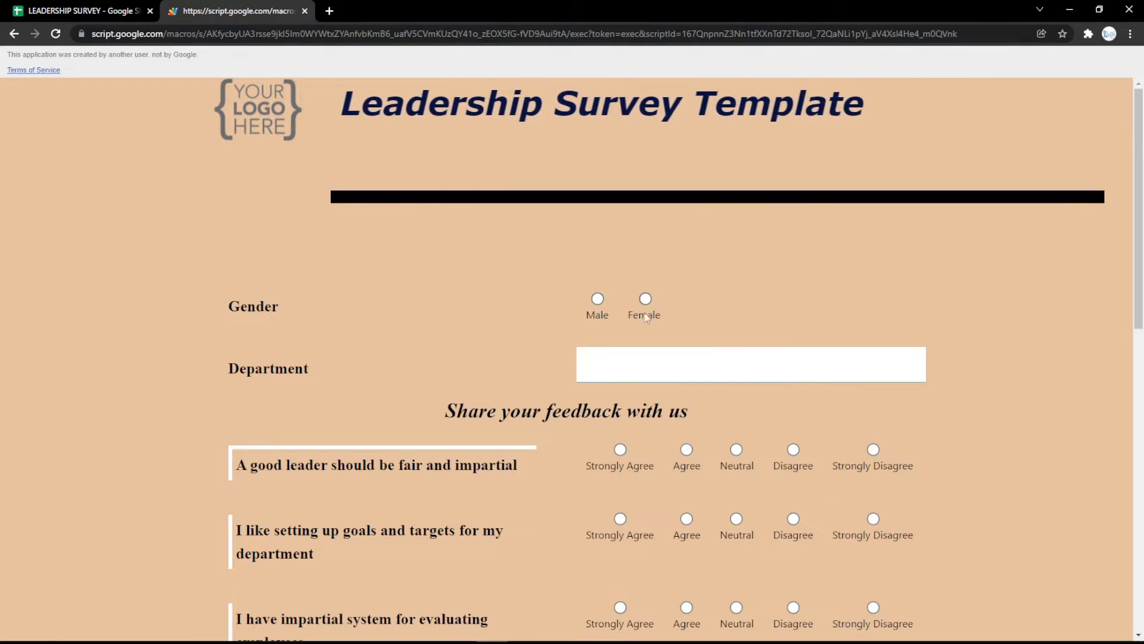
- Change the row 3 question to type File with the label File, and clear its options
click(105, 8)
click(108, 209)
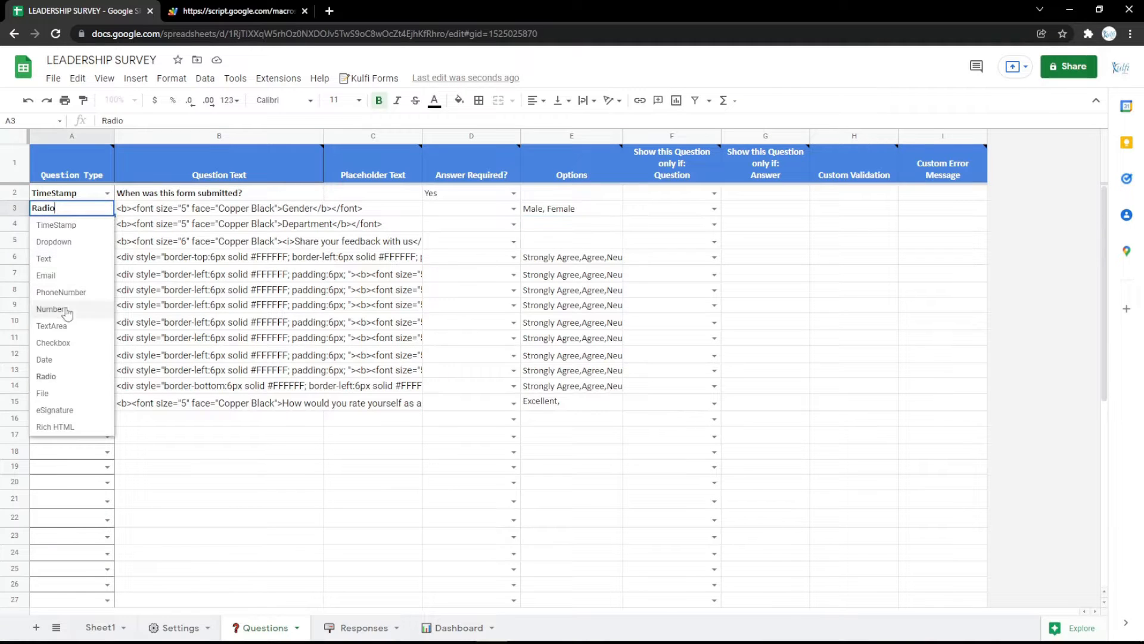
click(54, 405)
double_click(304, 207)
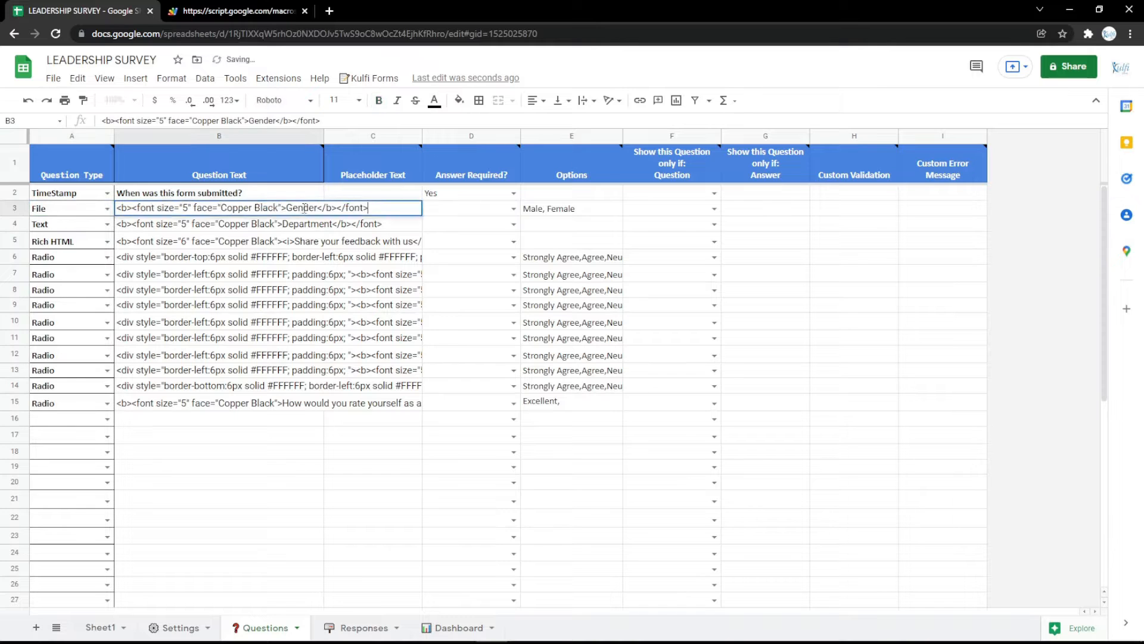
text(File)
key(Return)
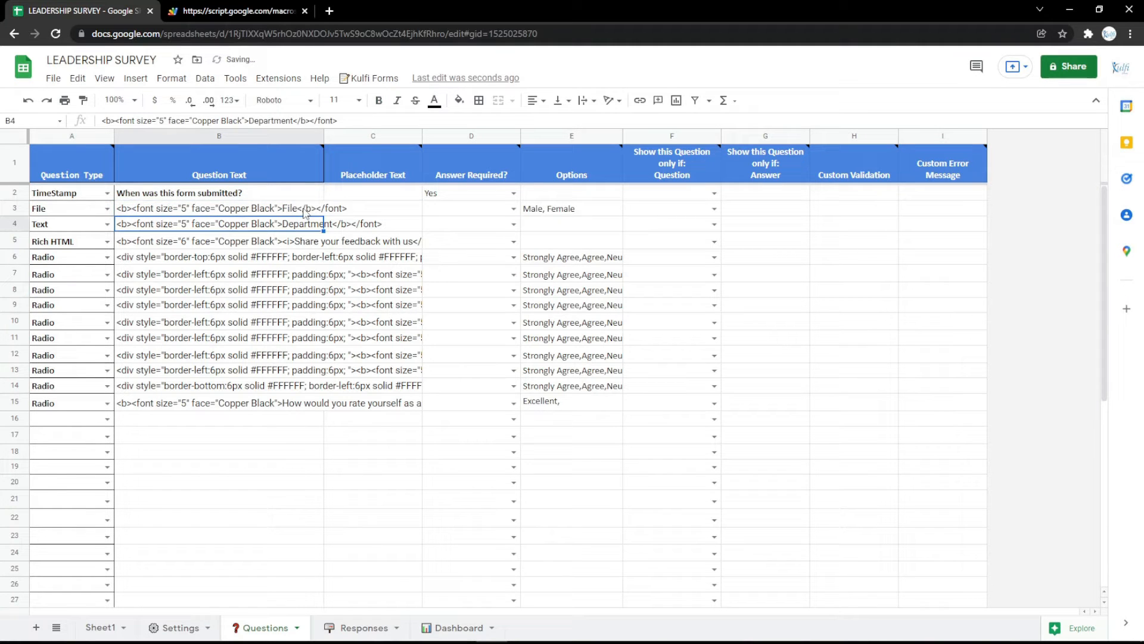
click(550, 211)
key(Delete)
- Reload the live form and upload the Identity image from the Music folder to the File question
click(243, 8)
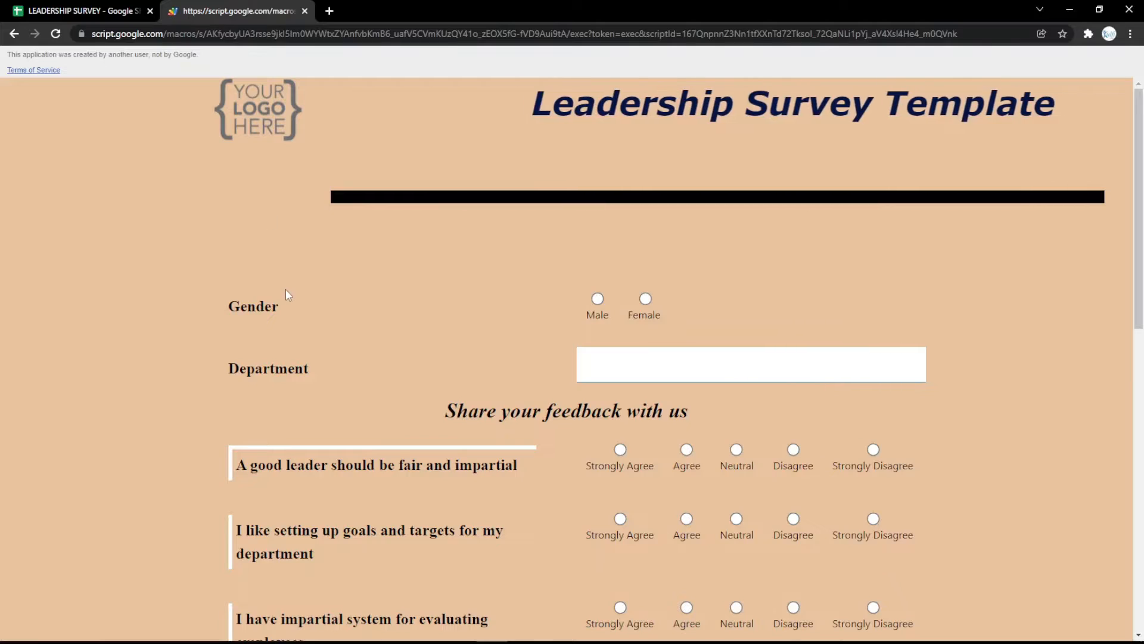
key(F5)
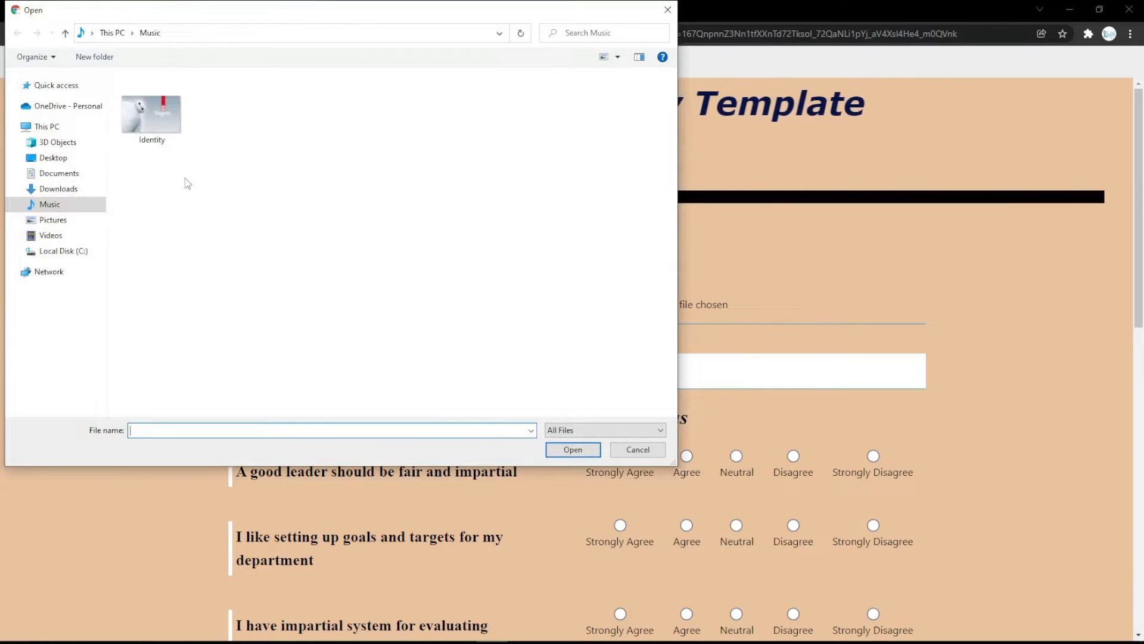
double_click(158, 128)
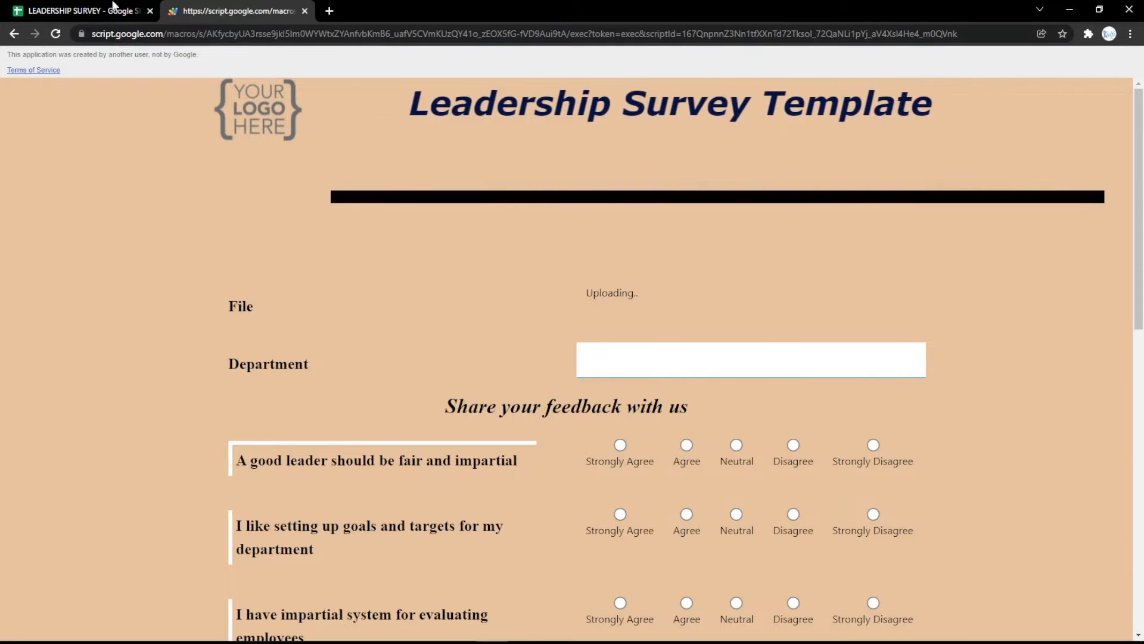
- Change the row 3 question to type eSignature with the label Signature, and reload the live form
click(114, 8)
click(106, 210)
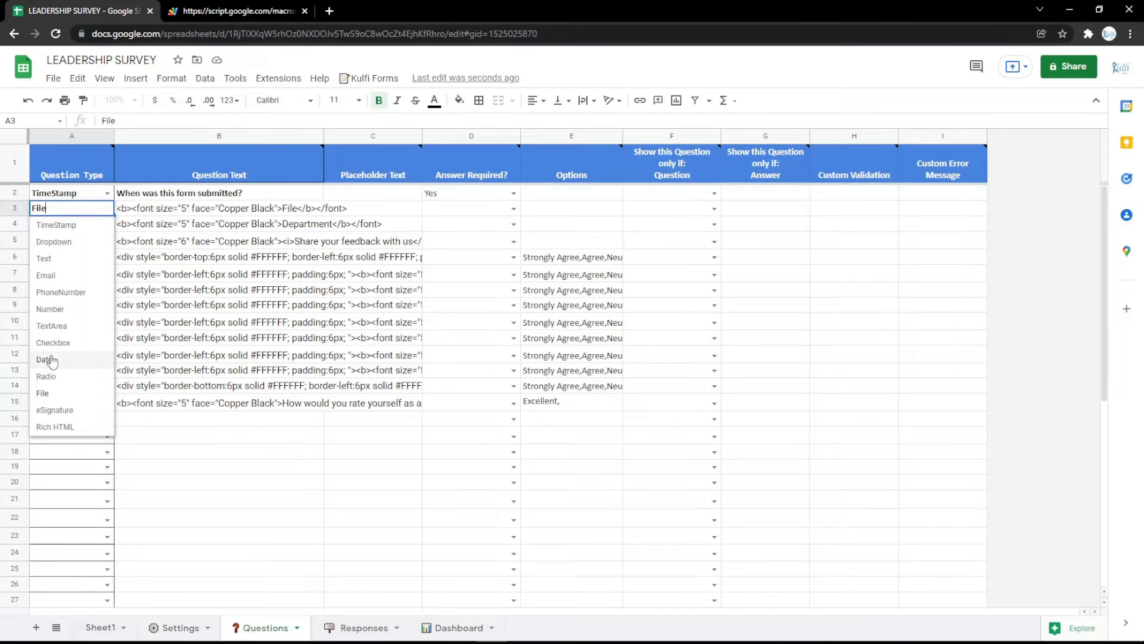
click(53, 410)
click(232, 214)
double_click(301, 206)
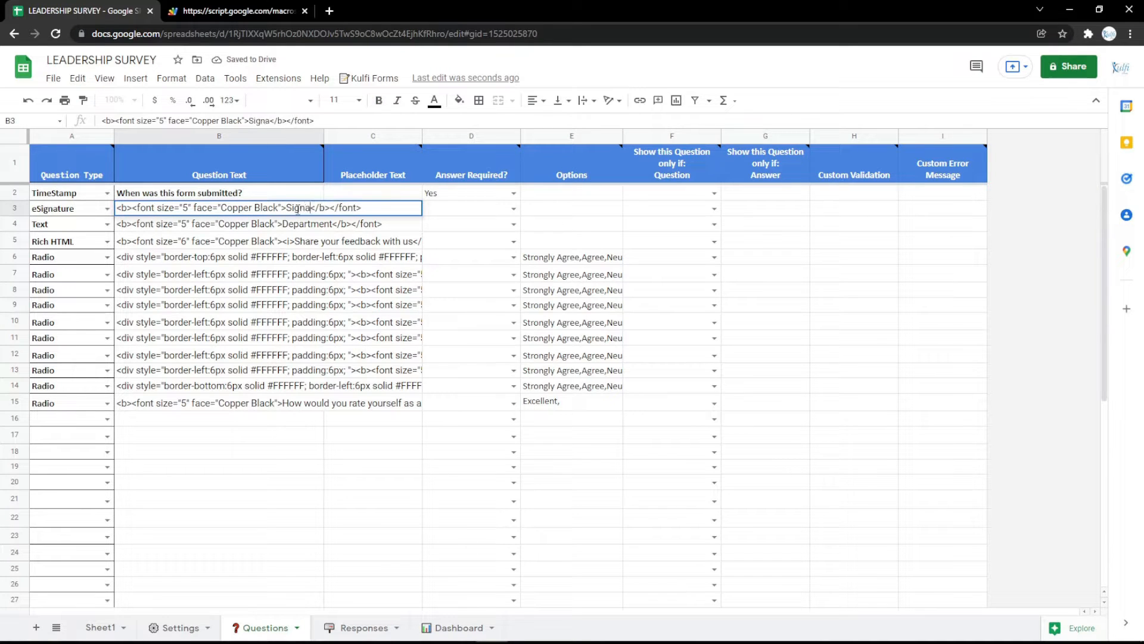
key(Return)
click(277, 6)
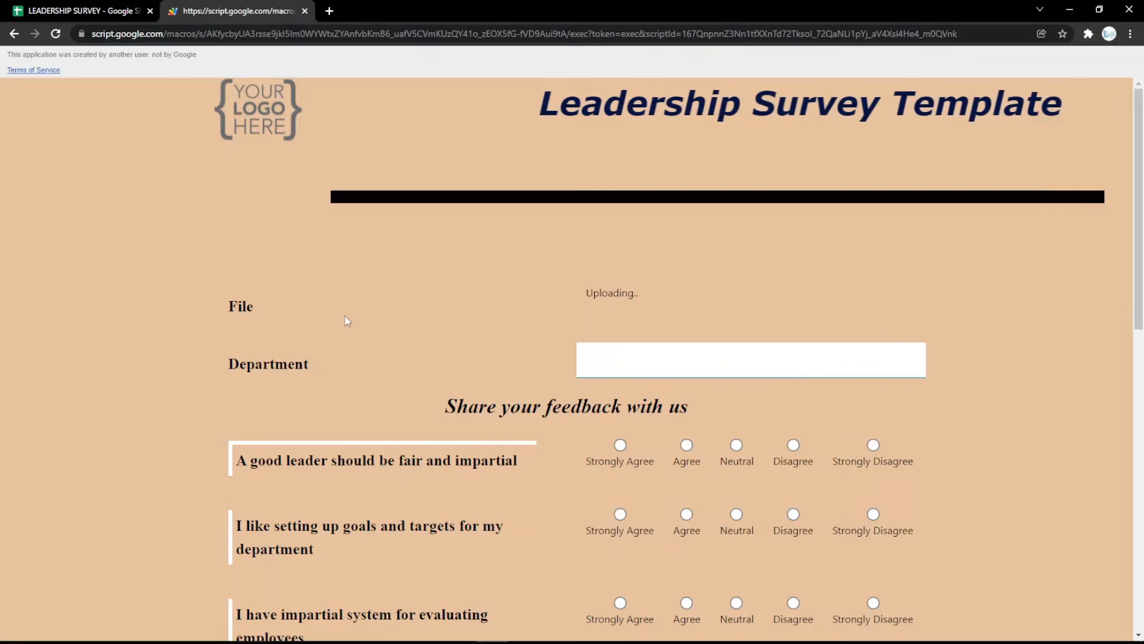
key(F5)
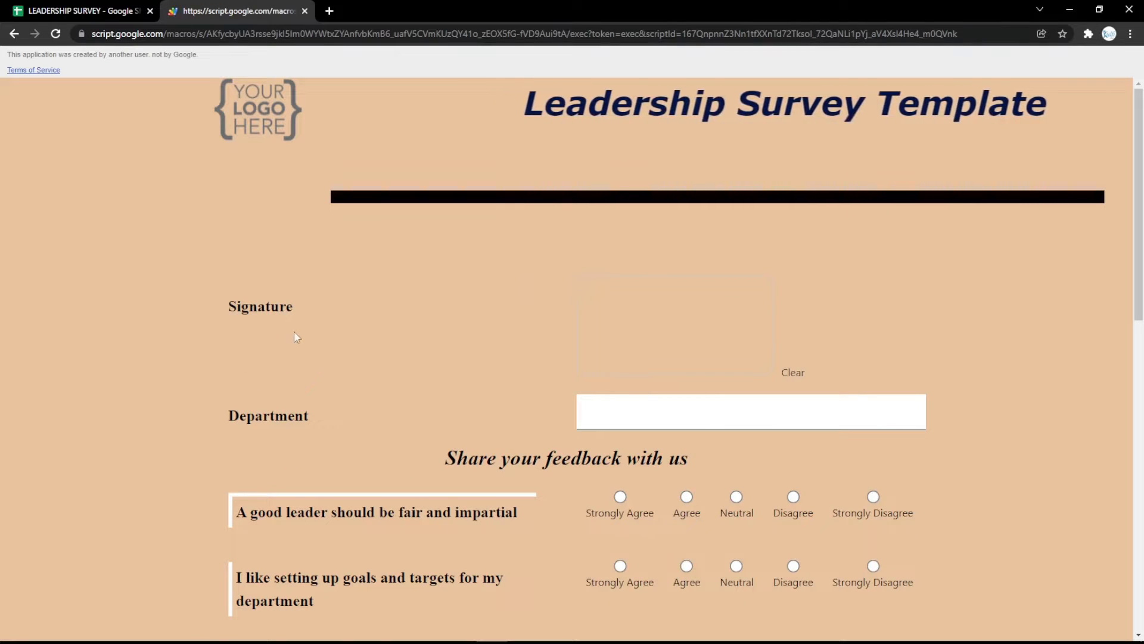
- Draw a test signature in the live form's Signature field and clear it again
mouse_move(648, 298)
mouse_down()
mouse_move(730, 338)
mouse_move(739, 325)
mouse_move(773, 356)
mouse_move(766, 366)
mouse_up()
click(798, 374)
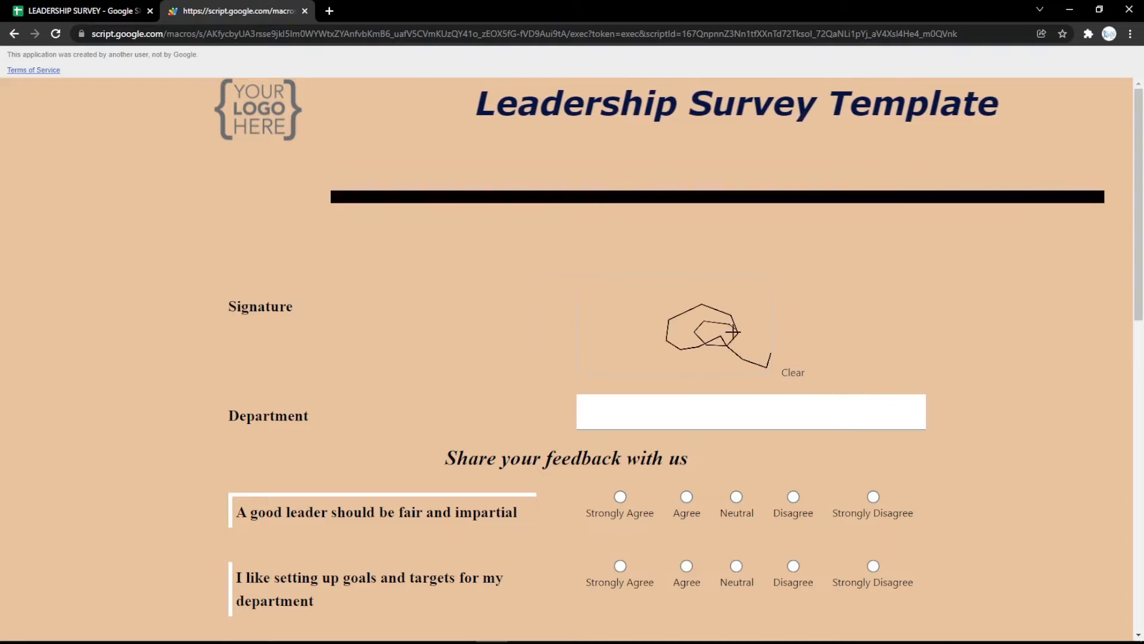
click(781, 371)
- Set the row 3 question type on the Questions sheet to Rich HTML and select its question text cell
click(138, 11)
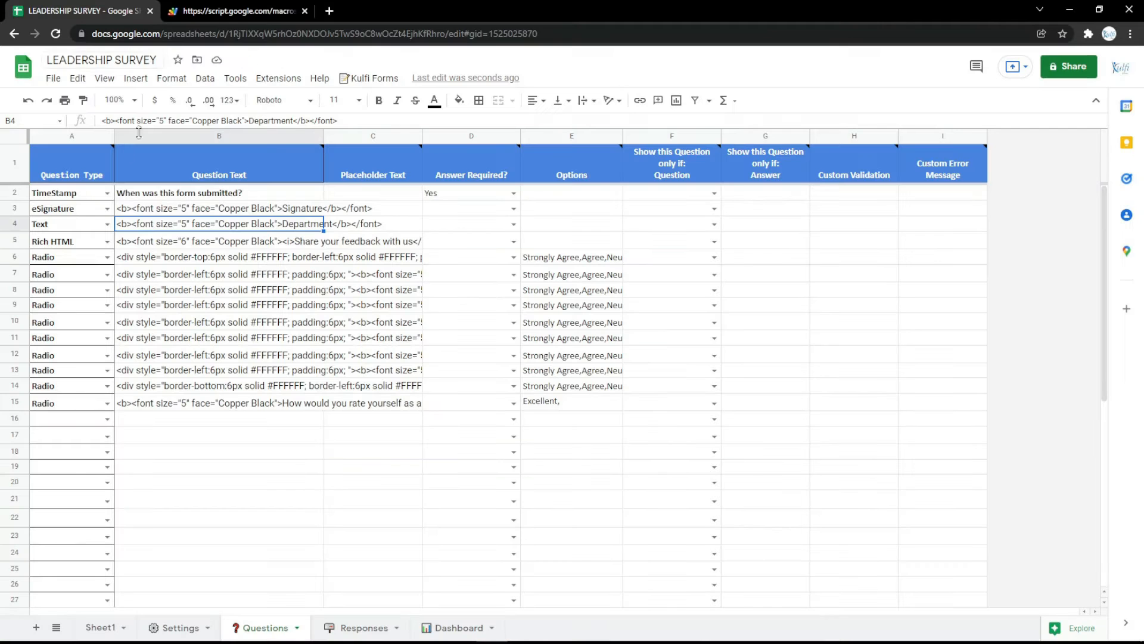
click(108, 208)
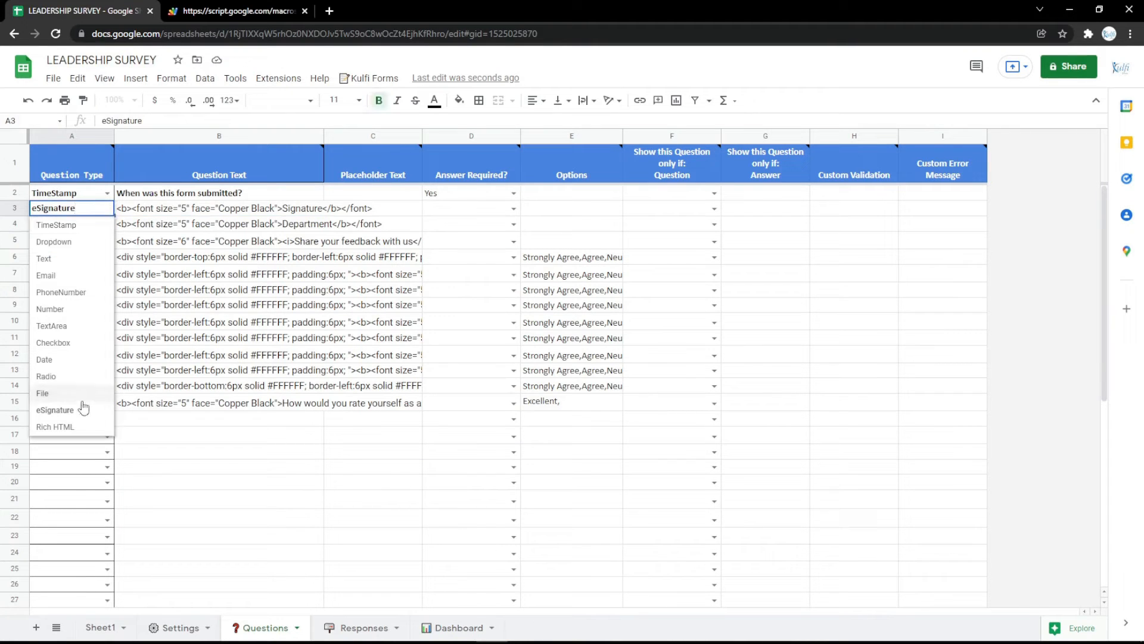
click(95, 427)
double_click(298, 207)
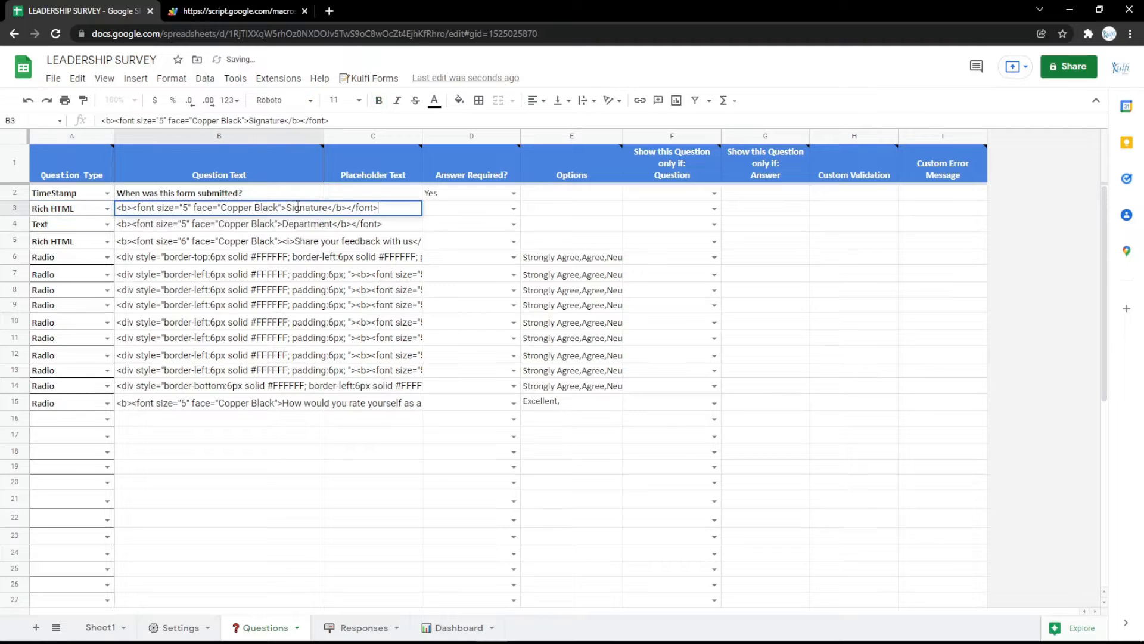
click(298, 243)
click(230, 219)
click(226, 211)
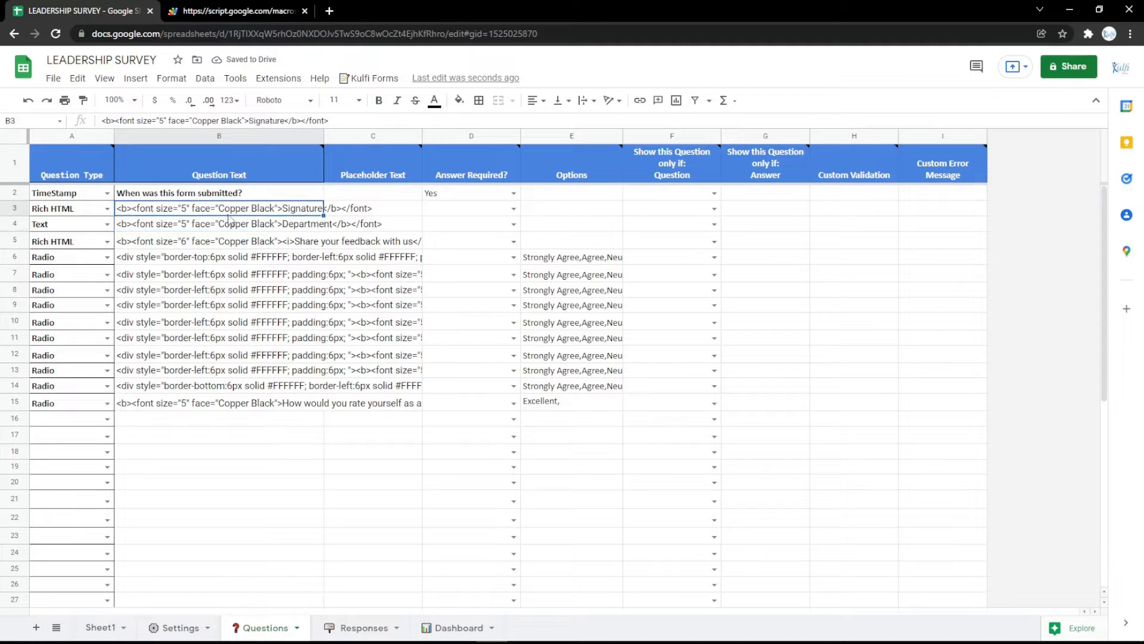
- Open Google Maps in a new browser tab, find Google Indonesia, and copy the HTML code for embedding its map
click(329, 11)
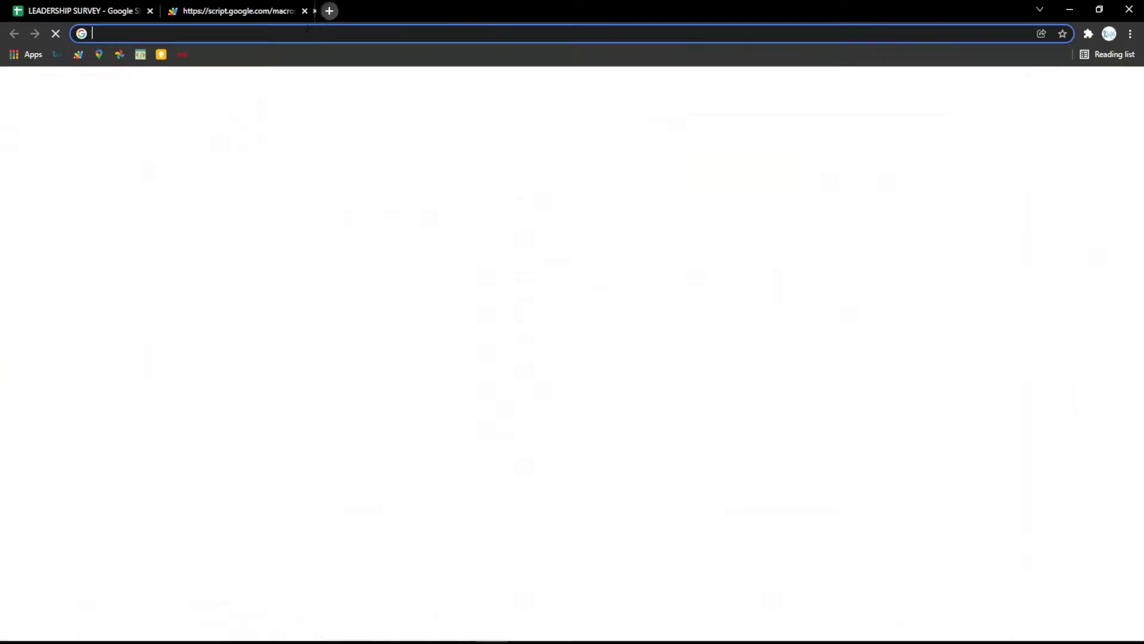
click(98, 55)
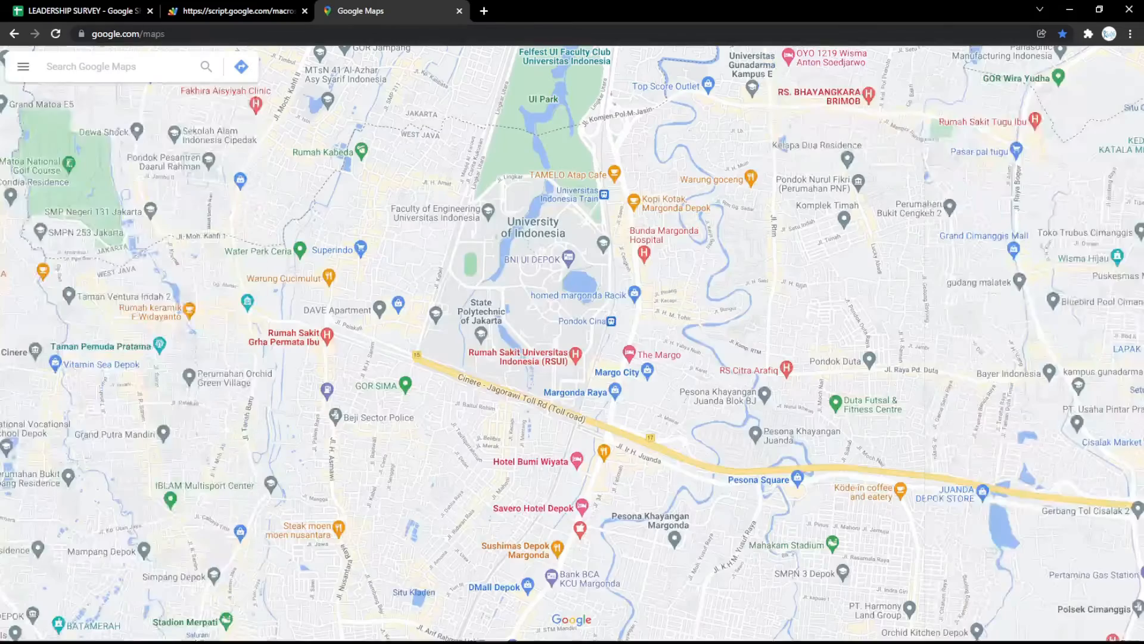
click(143, 65)
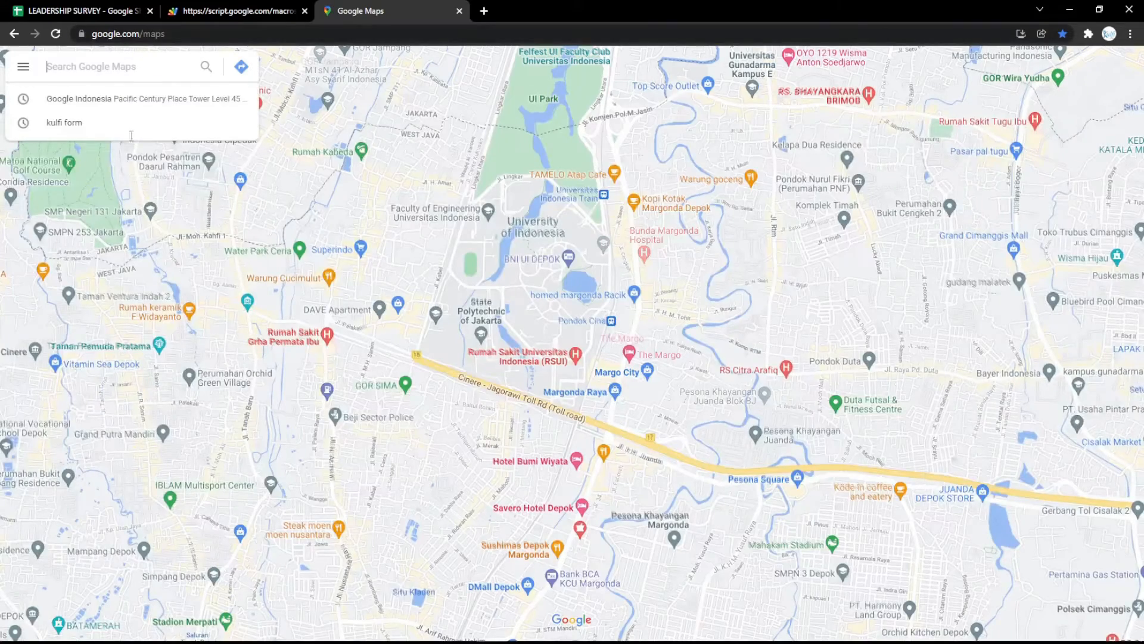
click(81, 103)
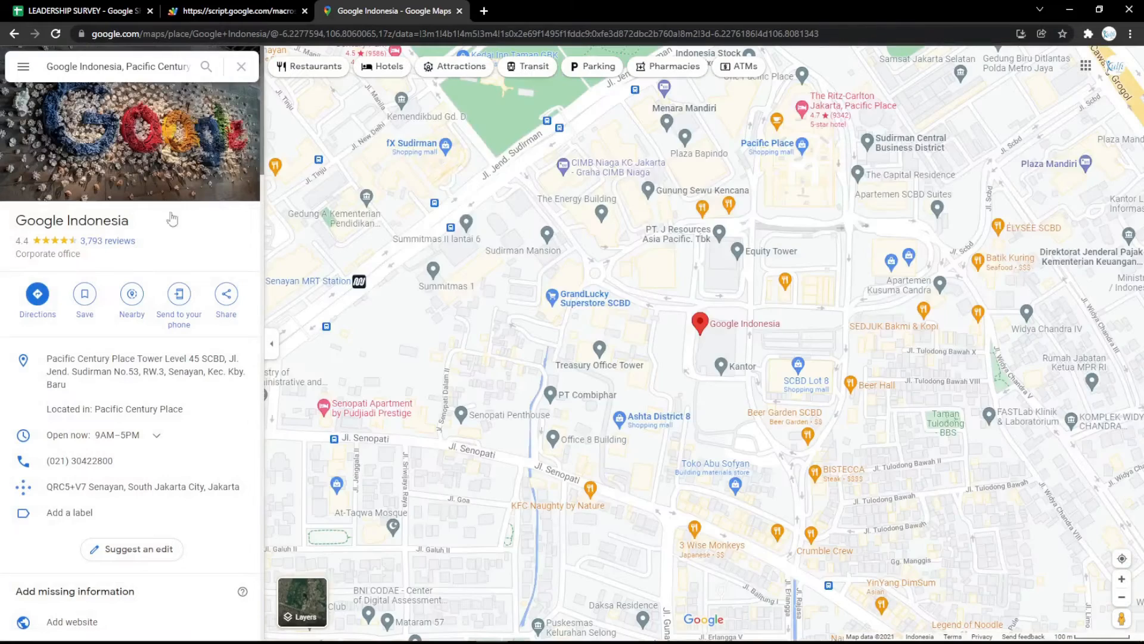
click(223, 299)
click(475, 171)
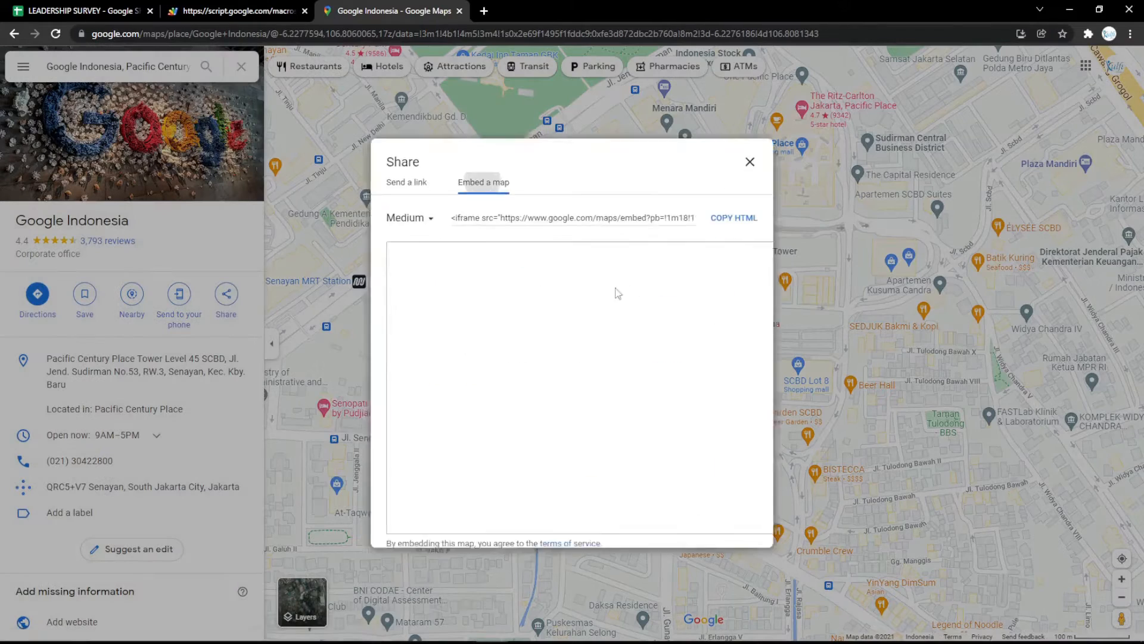
click(742, 207)
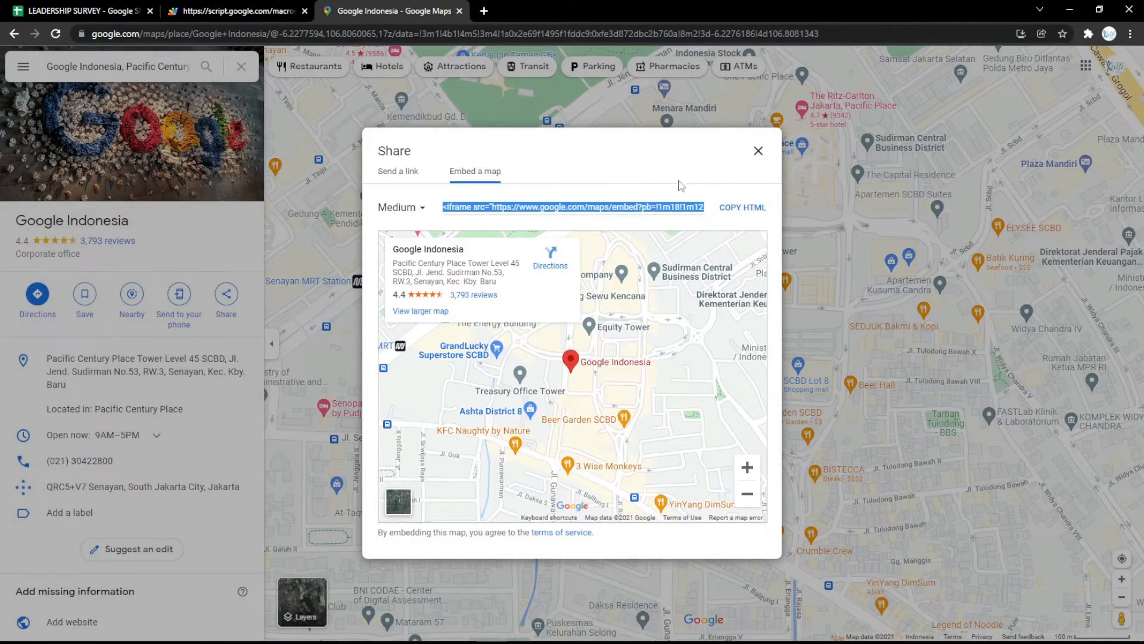
- Replace the row 3 question text with the copied map embed code, and reload the live form
click(111, 5)
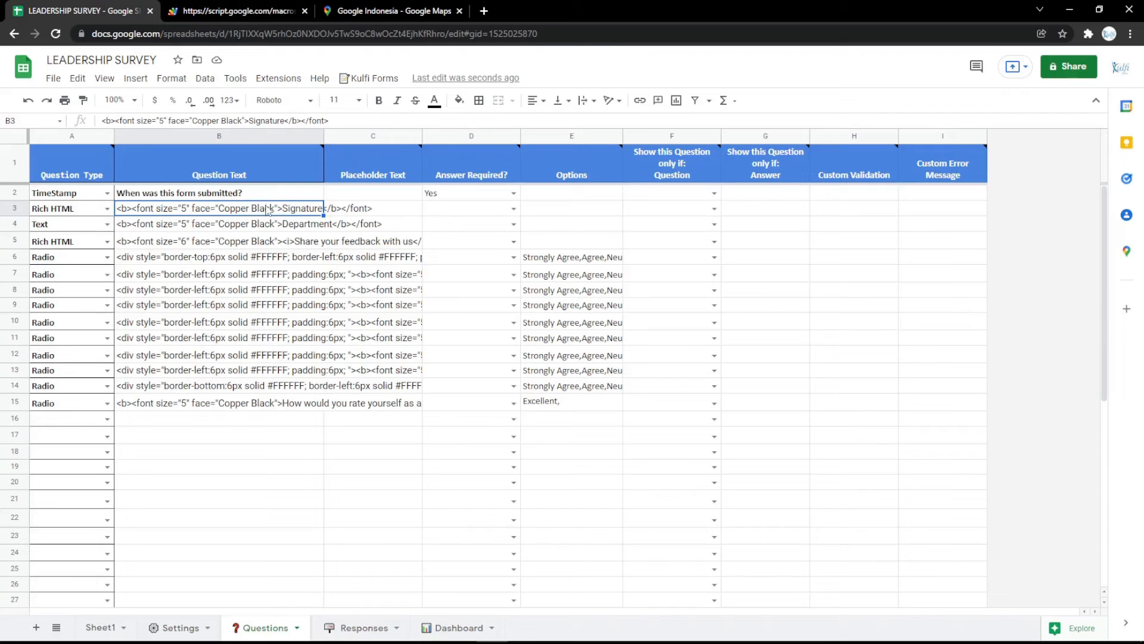
key(ctrl+v)
click(189, 8)
key(F5)
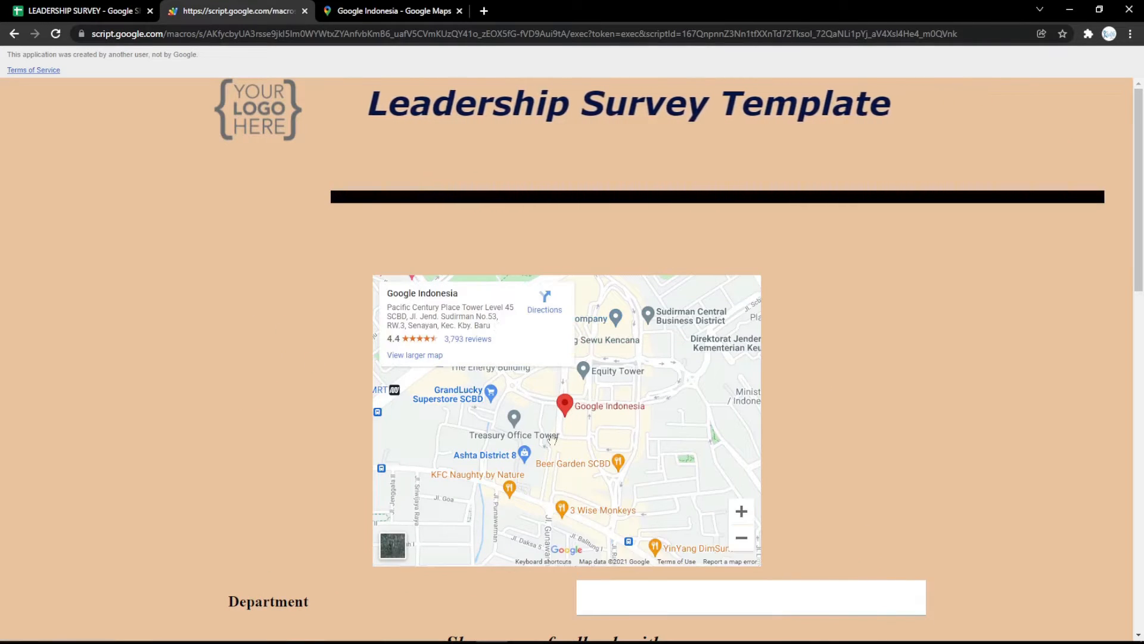
- Delete row 3 with the map embed code from the Questions sheet and reload the live form
click(105, 6)
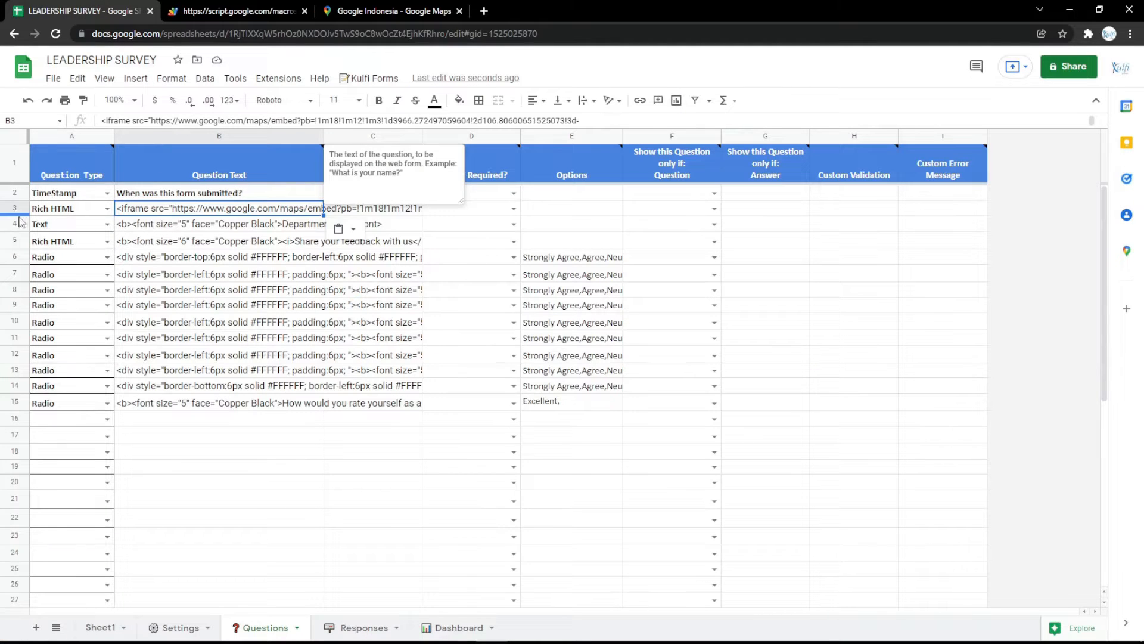
click(15, 193)
click(15, 208)
right_click(15, 208)
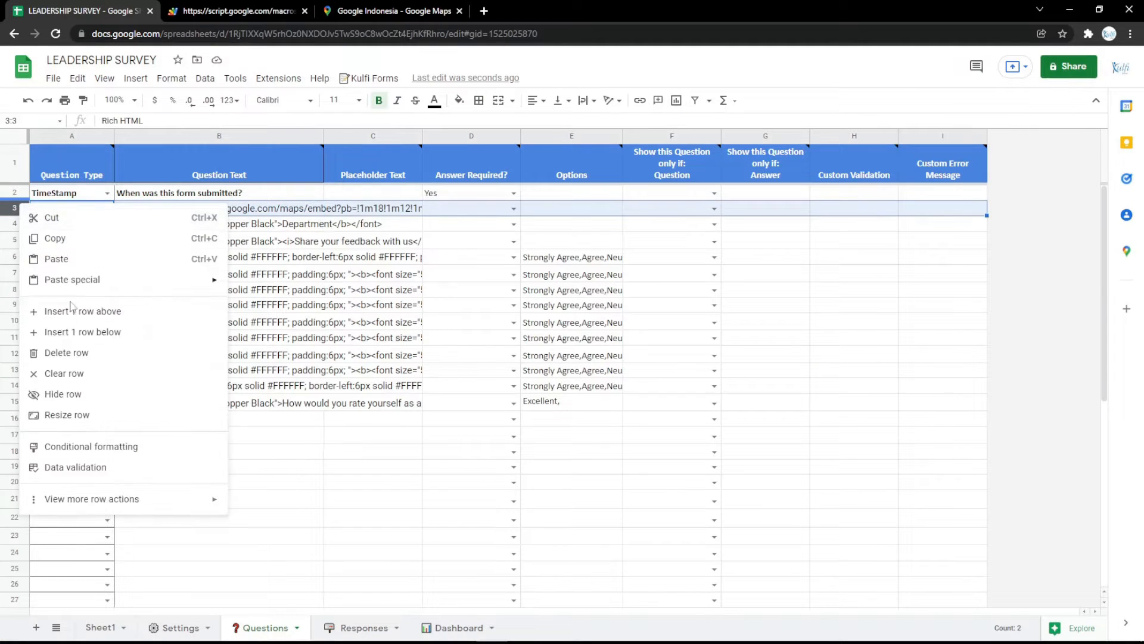
click(67, 352)
click(235, 11)
key(F5)
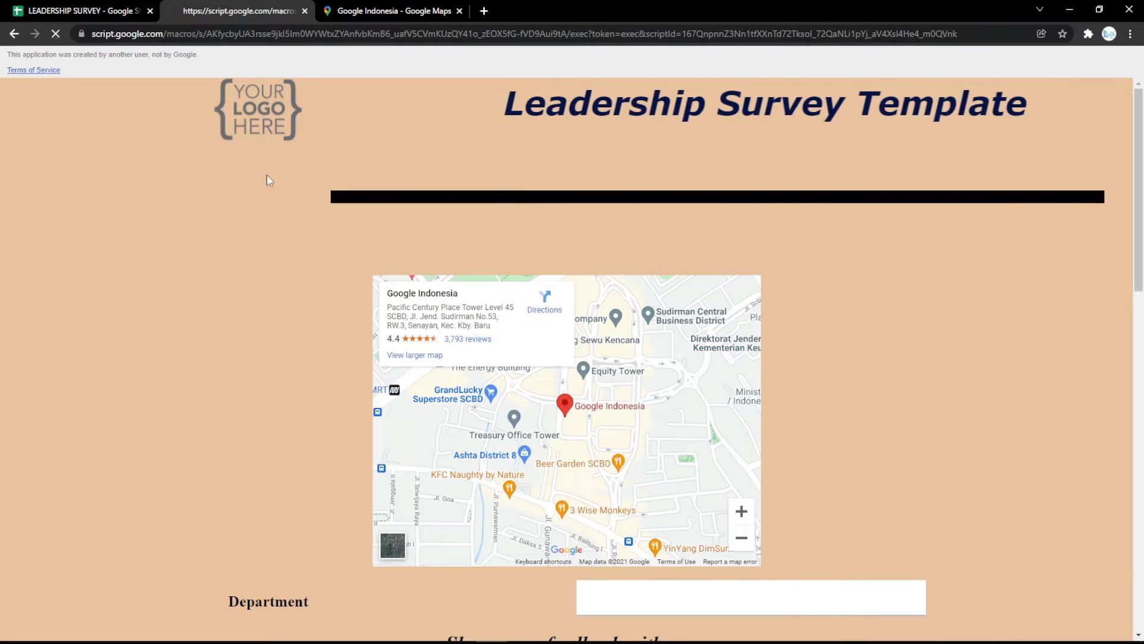
- Fill the Body Background Color cell on the Settings sheet with light pink, then reload and look over the live form
click(50, 18)
click(174, 628)
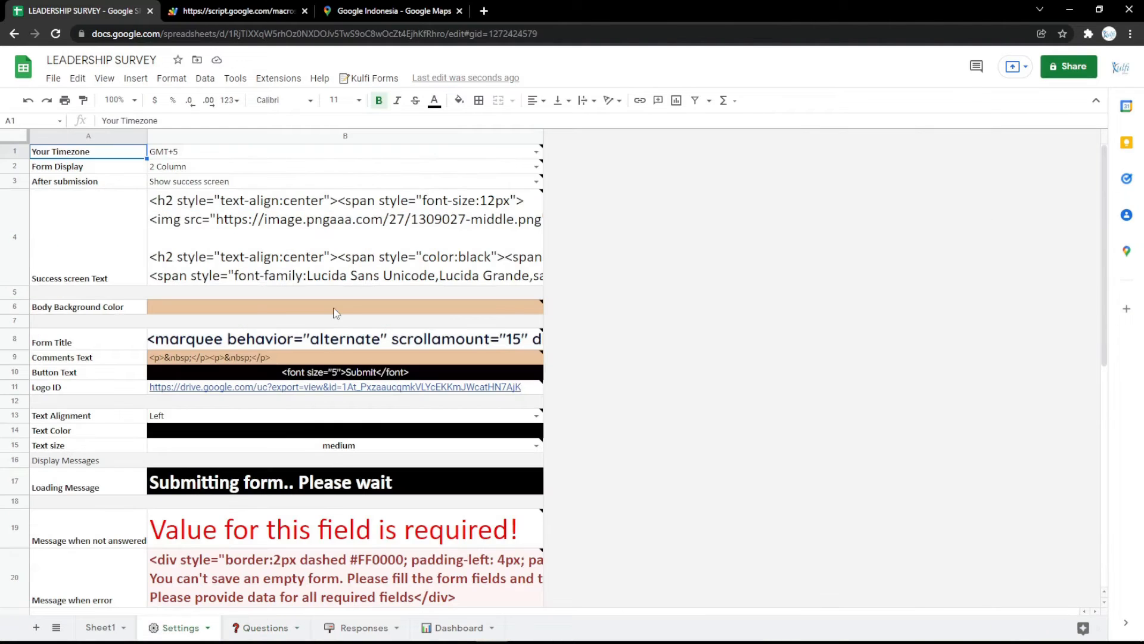
click(358, 307)
click(459, 100)
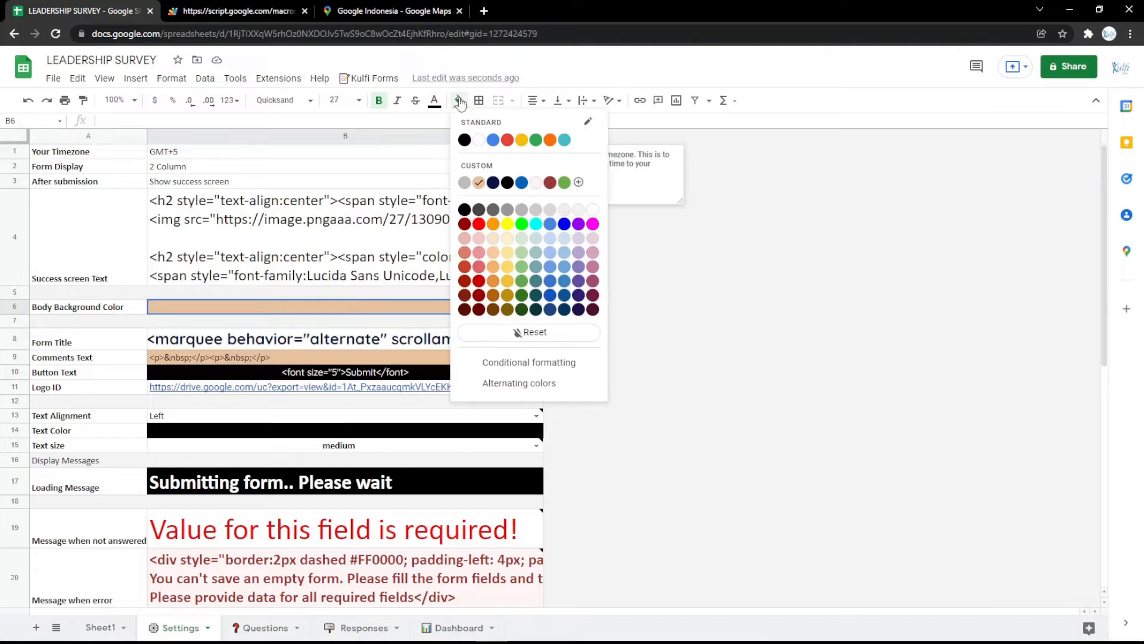
click(591, 240)
click(256, 6)
key(F5)
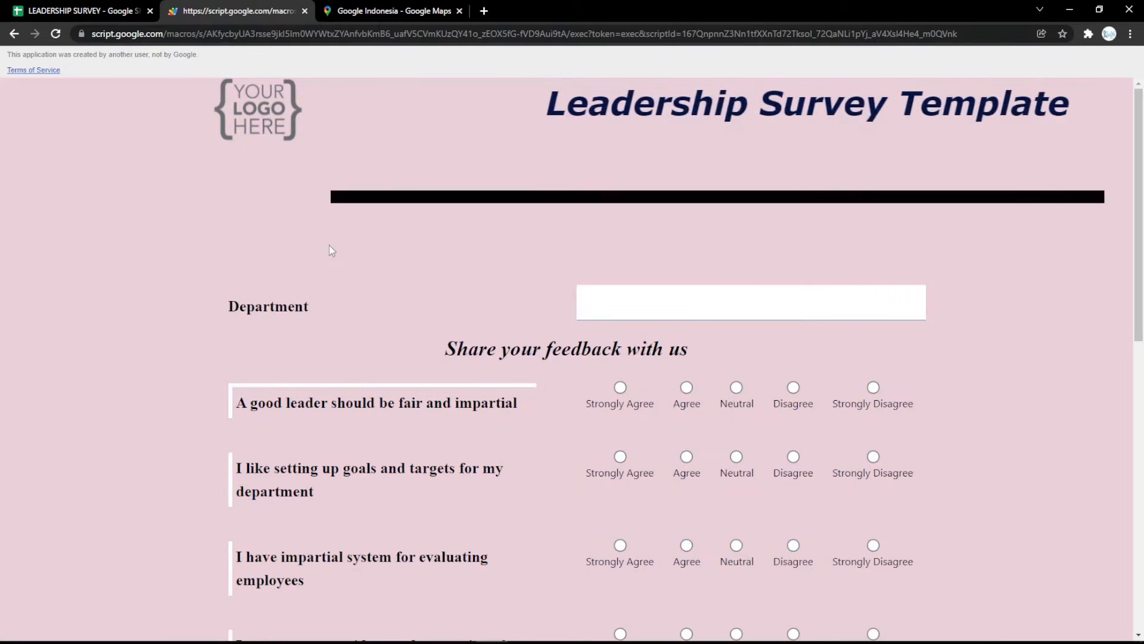
scroll(329, 245, down, 10)
scroll(344, 276, up, 10)
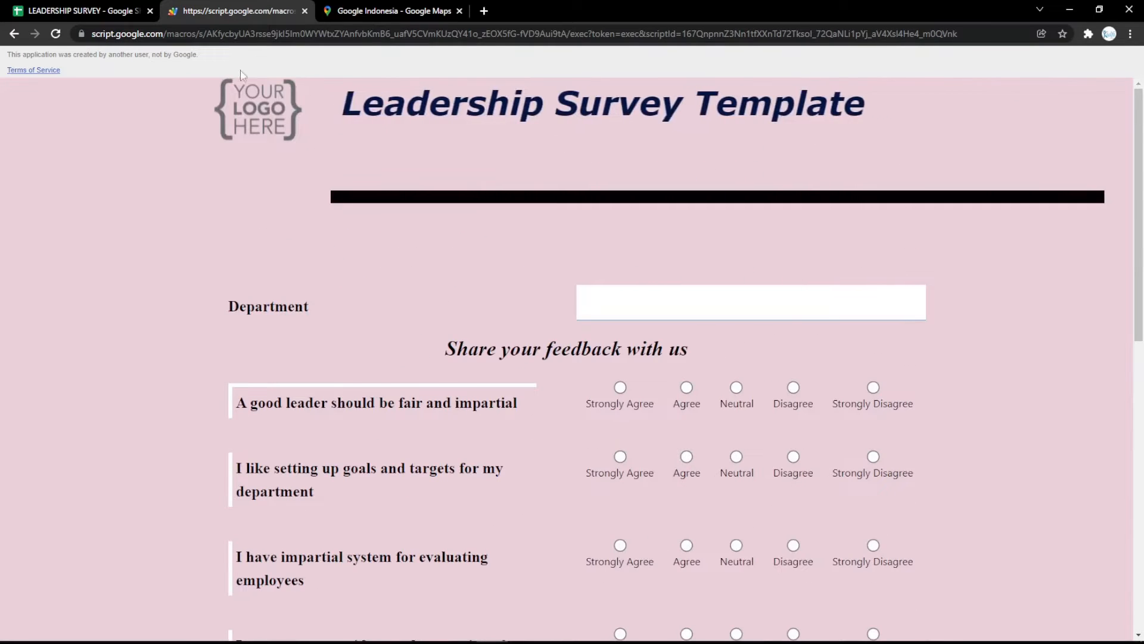
- Fill the Button Text cell on the Settings sheet with magenta, then reload the live form and check its Submit button
click(157, 7)
click(287, 375)
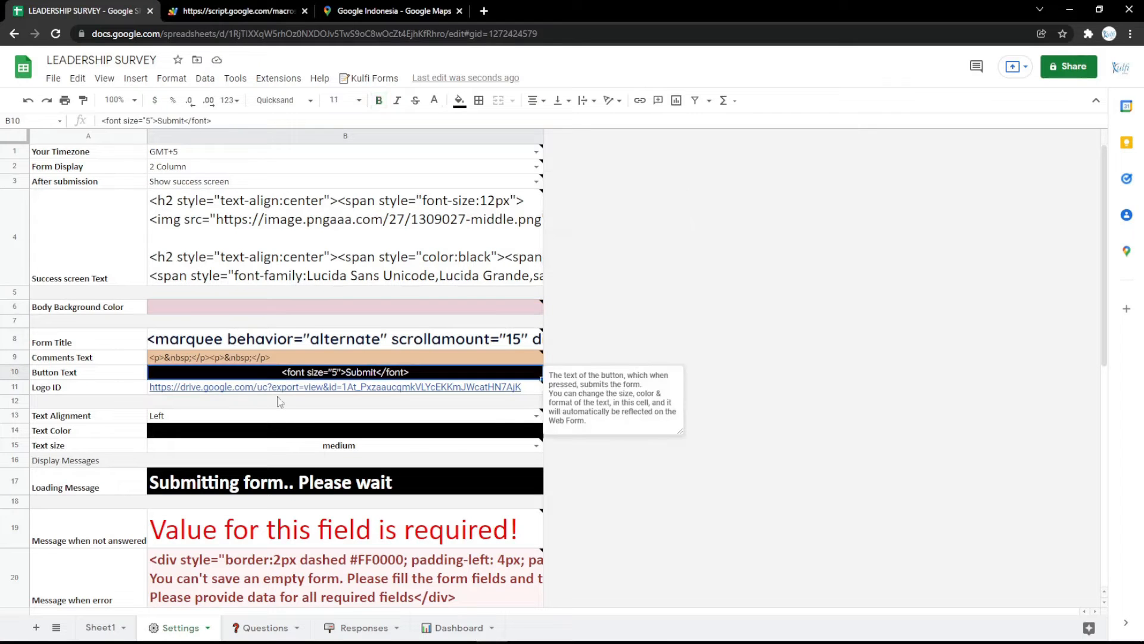
click(458, 100)
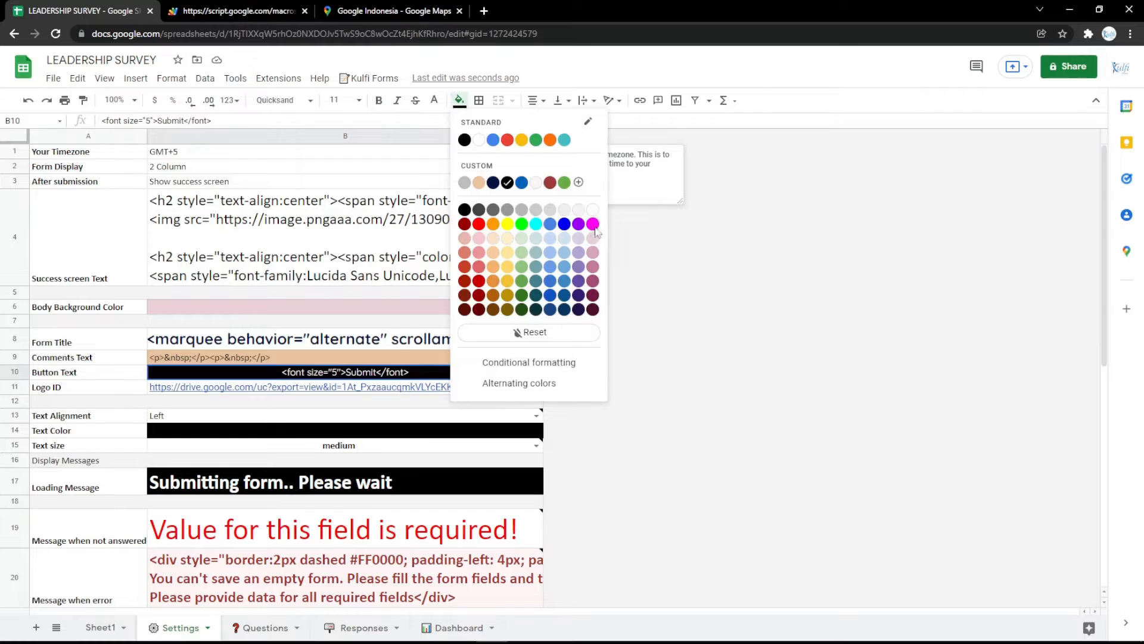
click(592, 223)
key(ctrl+Tab)
key(F5)
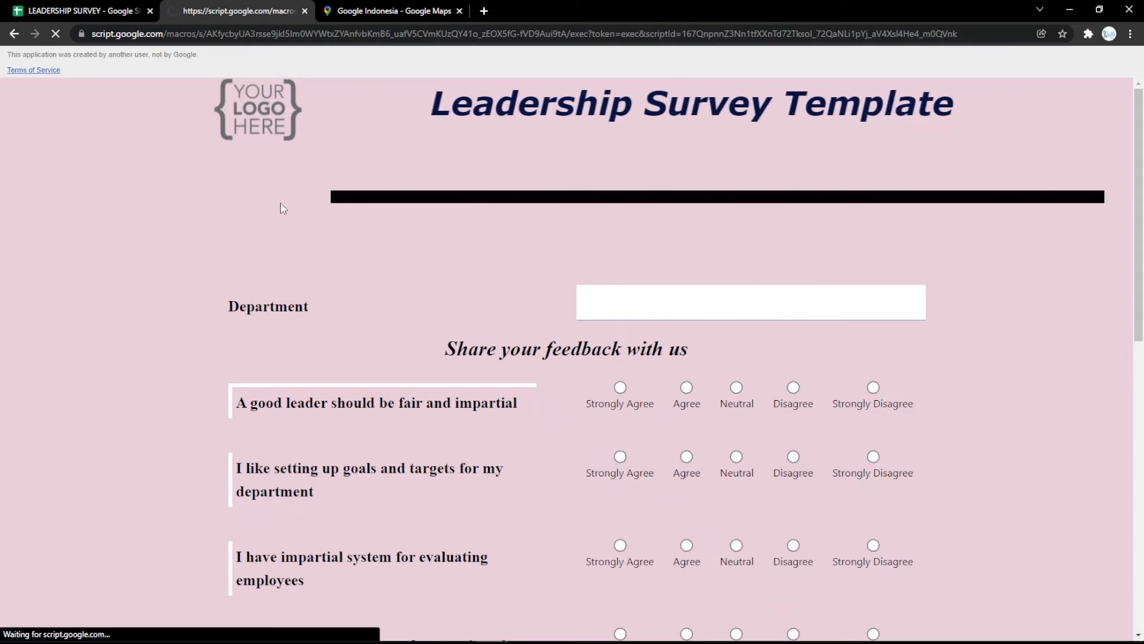
scroll(352, 356, down, 10)
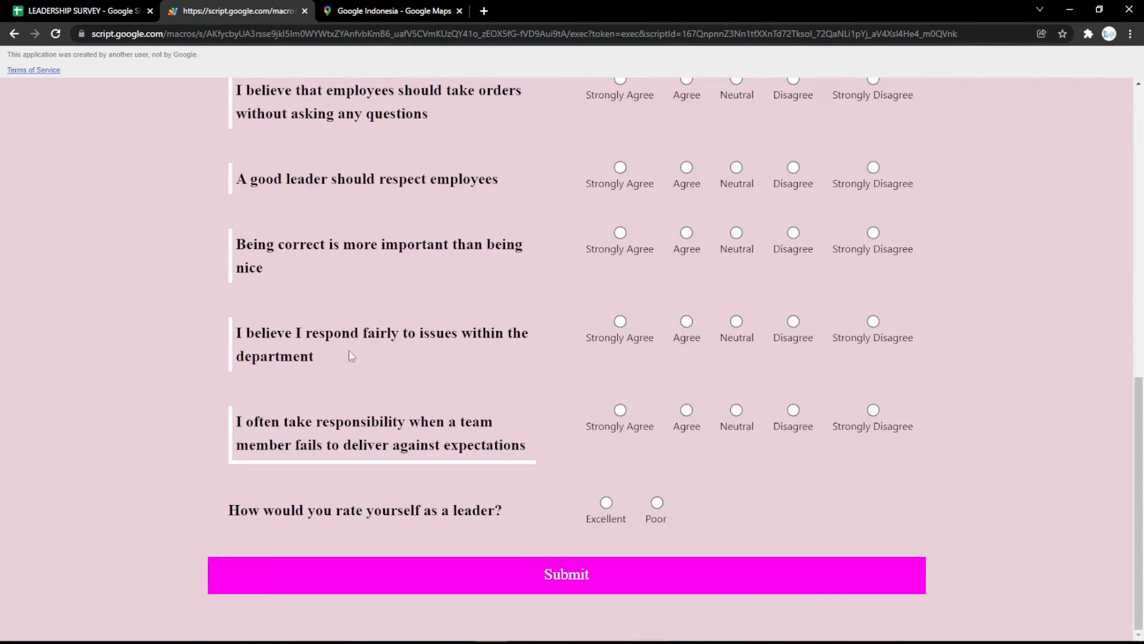
- Replace the Logo ID link on the Settings sheet with the address of the bookmarked logo image, and return to the live form
click(93, 6)
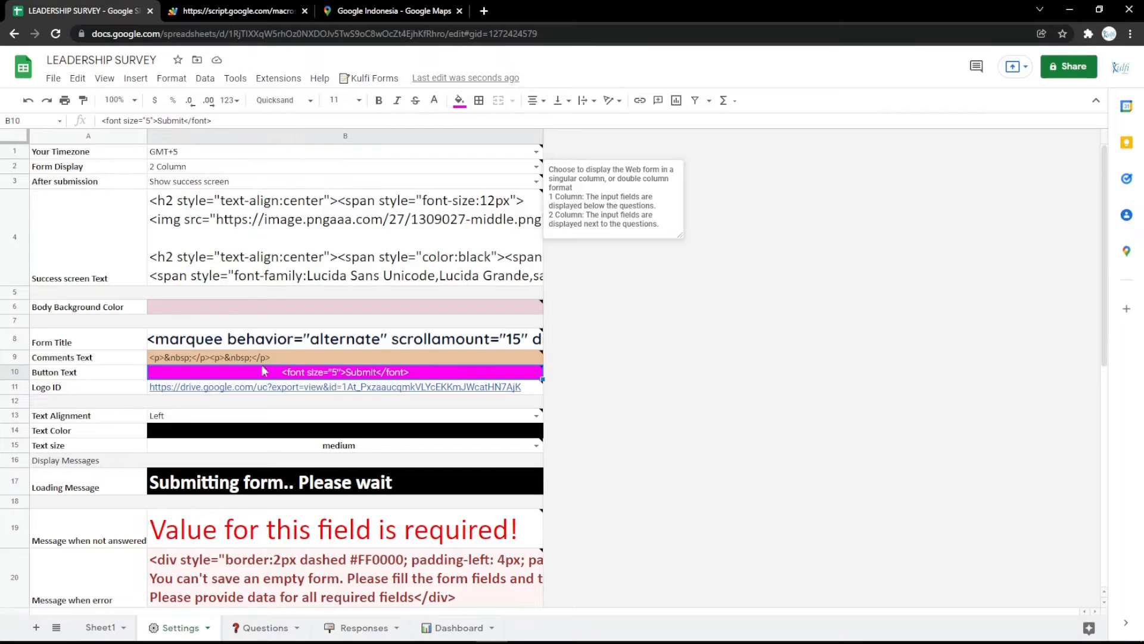
click(294, 391)
click(484, 11)
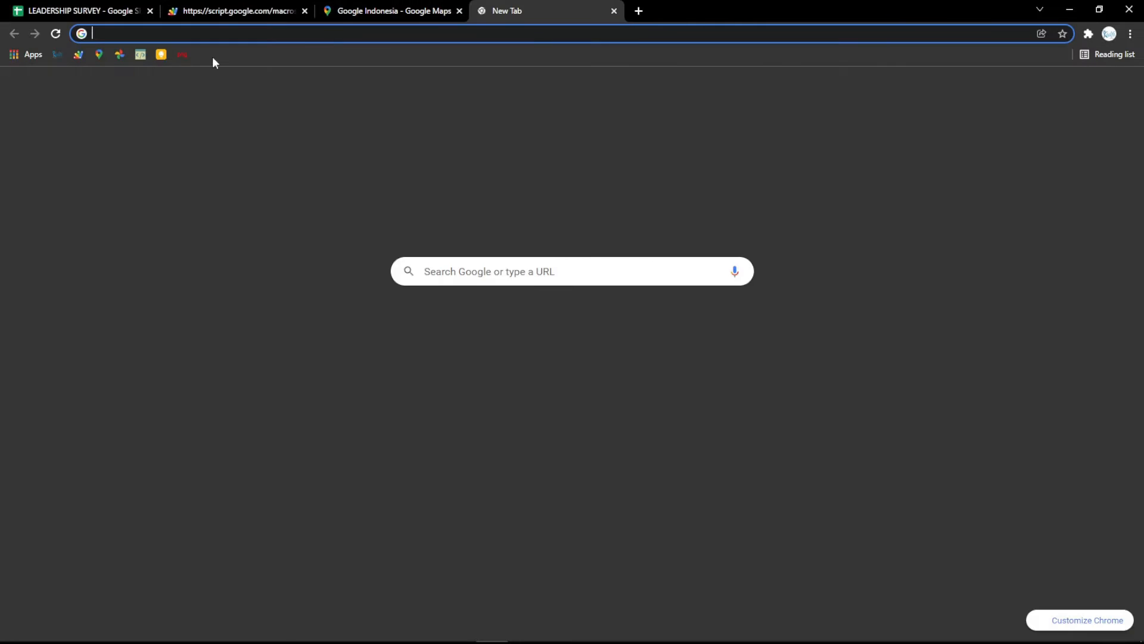
click(115, 56)
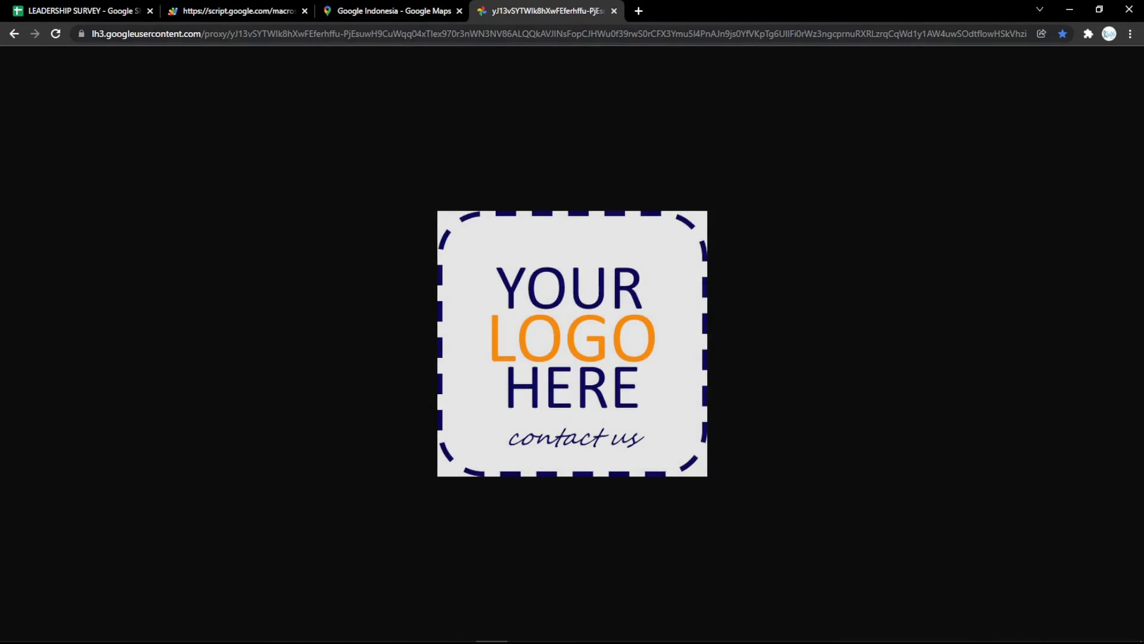
click(179, 36)
click(132, 6)
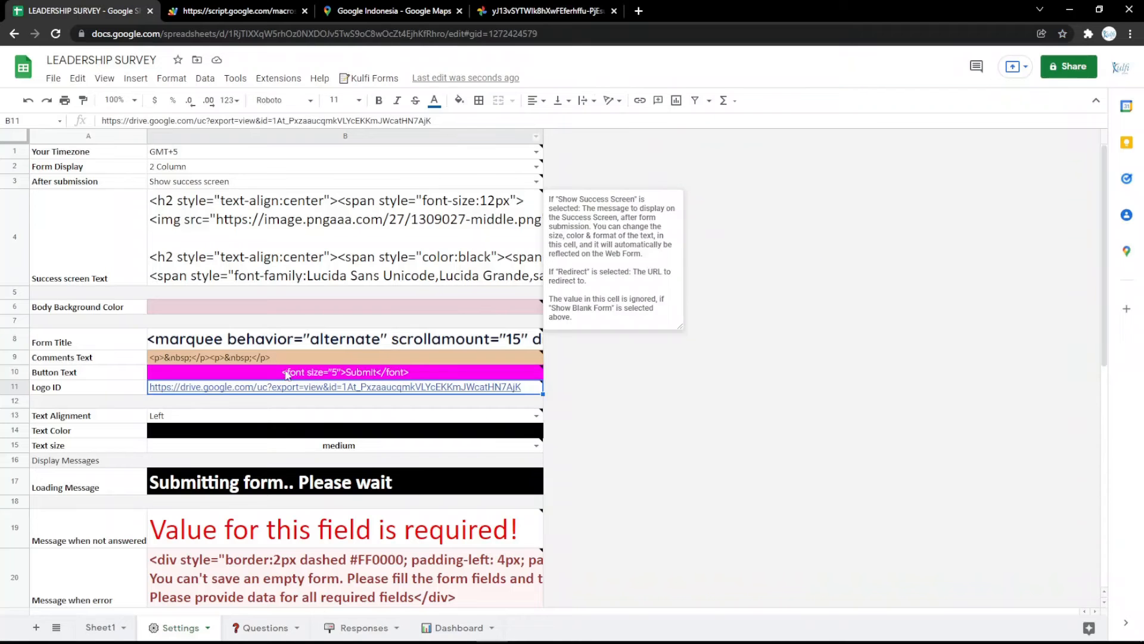
key(ctrl+v)
click(260, 7)
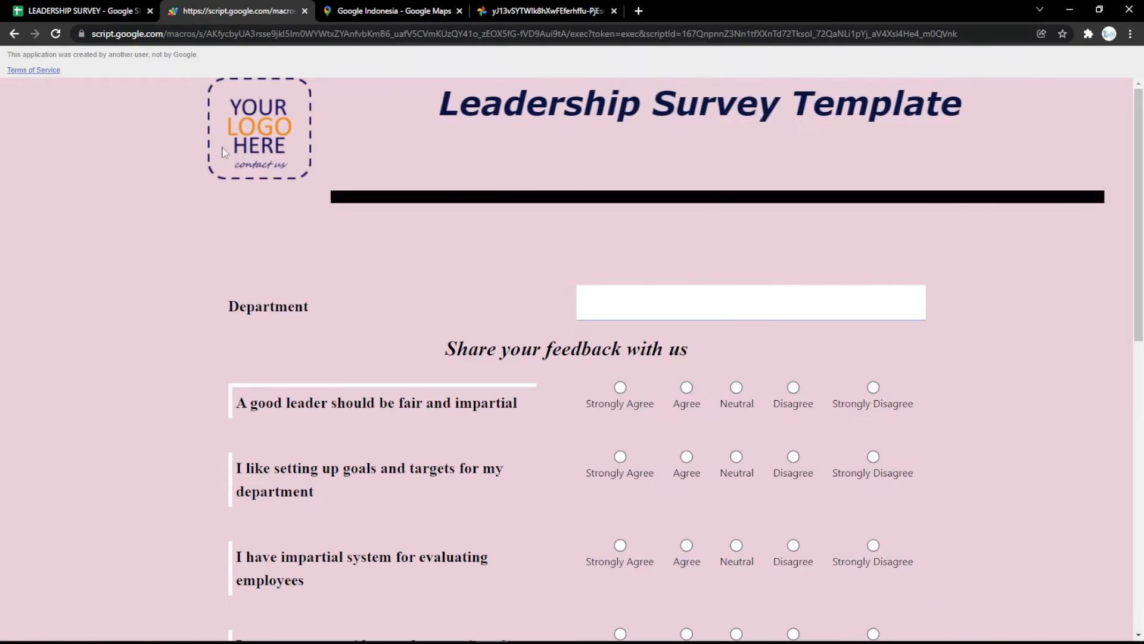
- Fill the Text Color cell on the Settings sheet with magenta, then reload the live form and review the question text
click(26, 6)
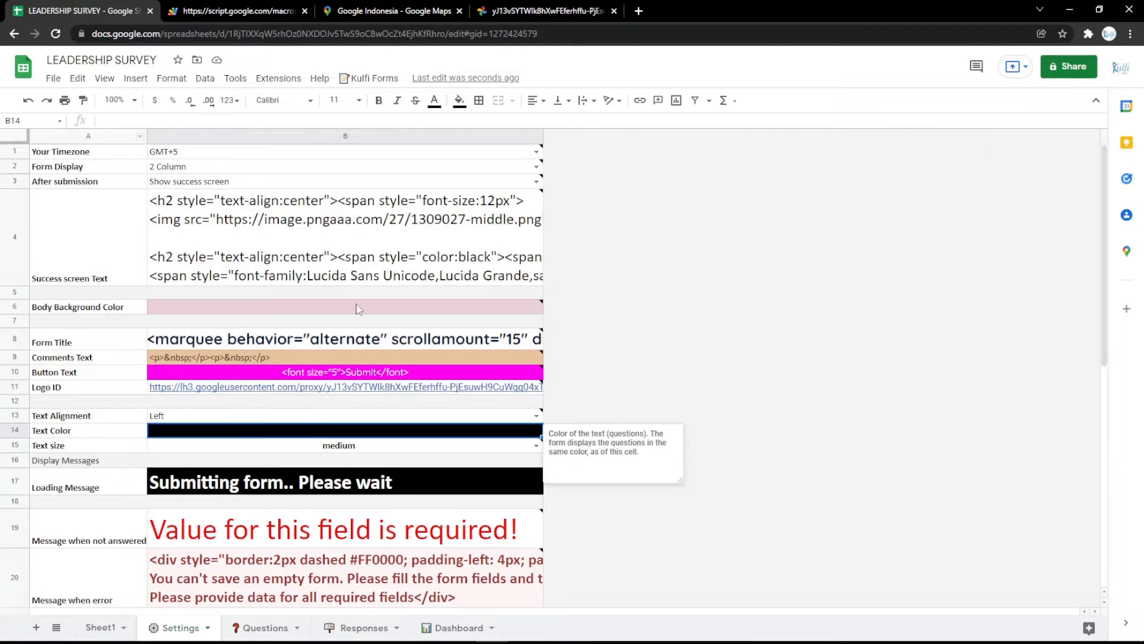
click(460, 100)
click(594, 227)
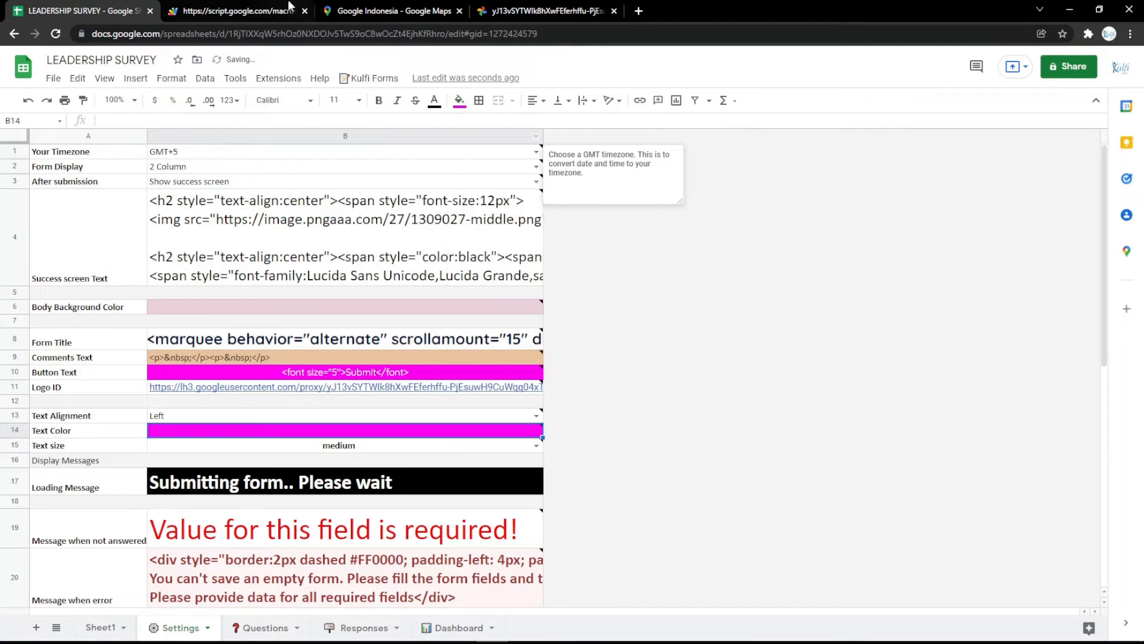
click(287, 5)
key(F5)
scroll(398, 241, down, 10)
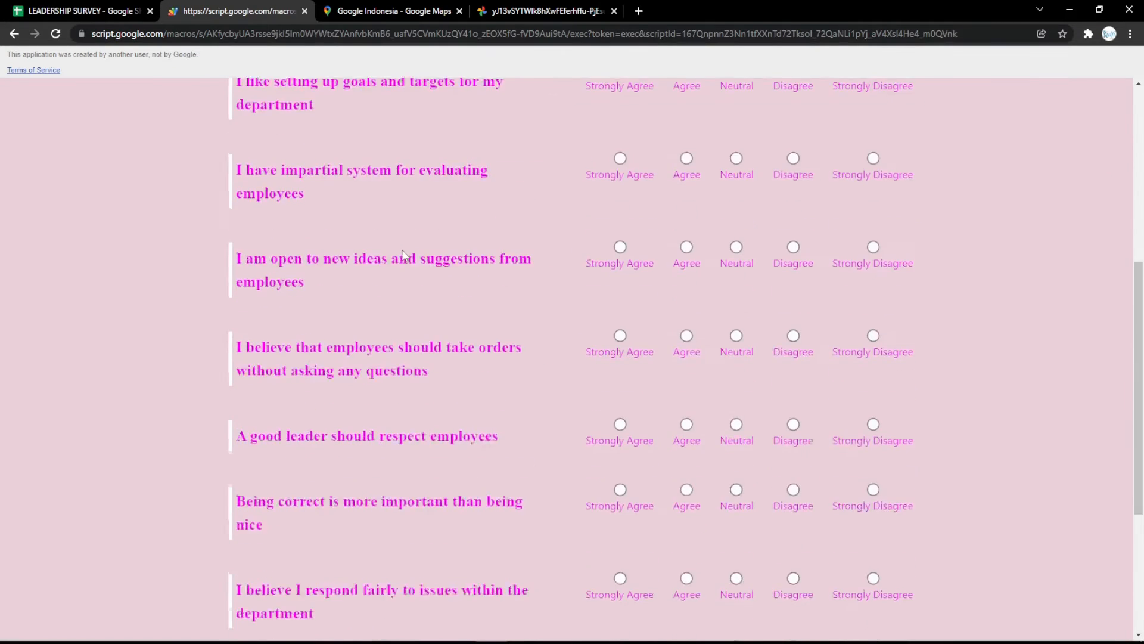
scroll(410, 281, up, 10)
- Change the Loading Message on the Settings sheet to "Submitting form.. Please wait a minutes" and reload the live form
click(123, 8)
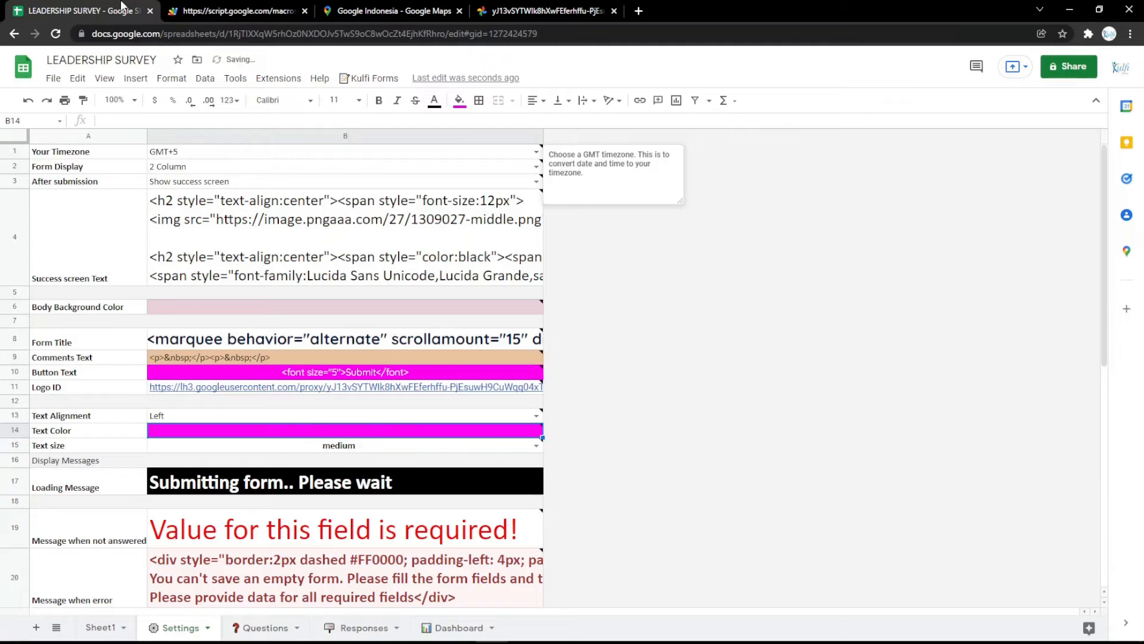
double_click(325, 480)
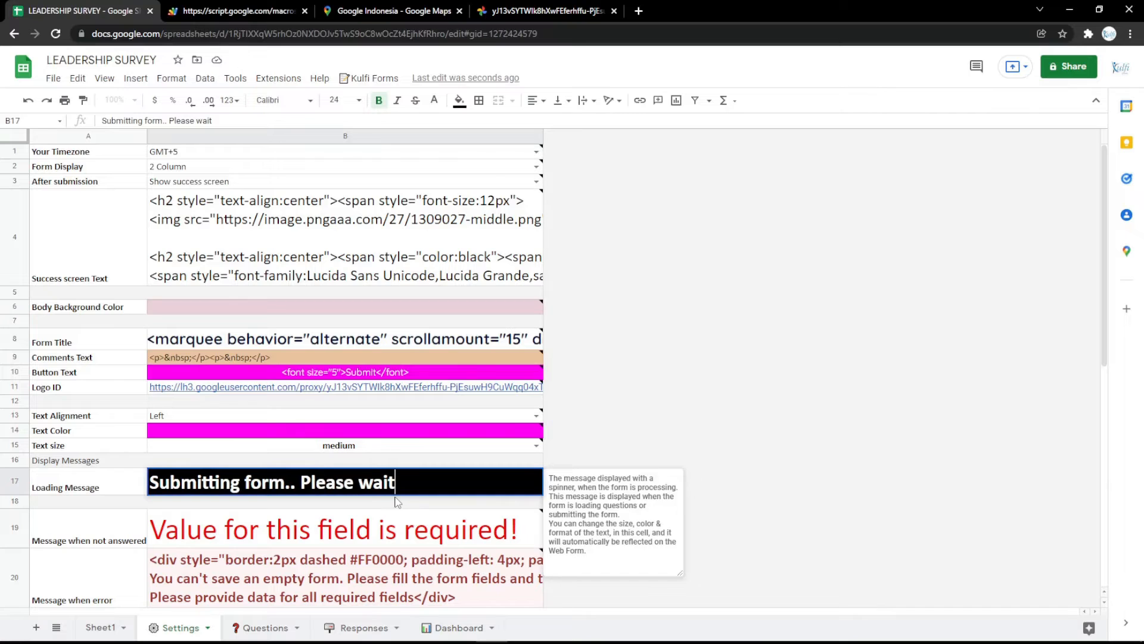
text(Plea)
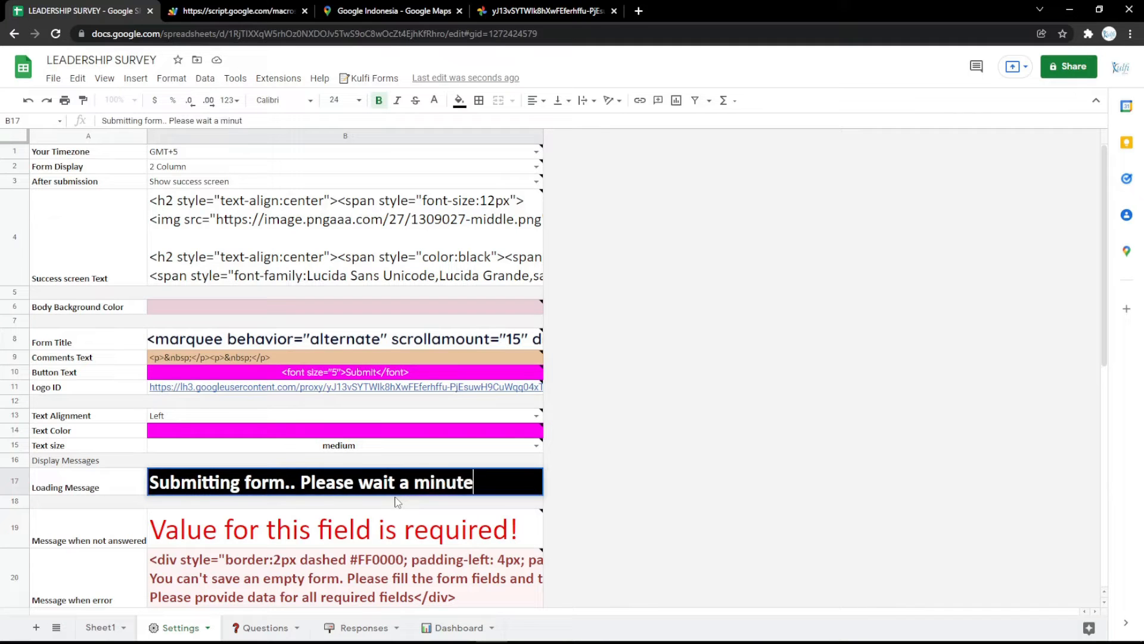
text(s)
key(Return)
click(238, 11)
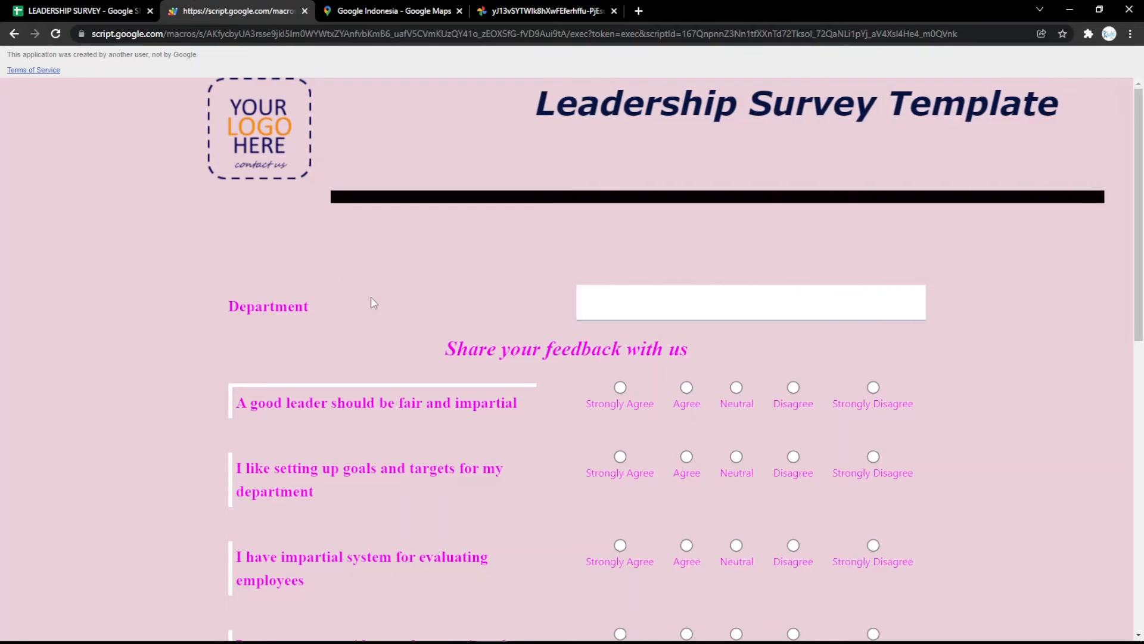
key(F5)
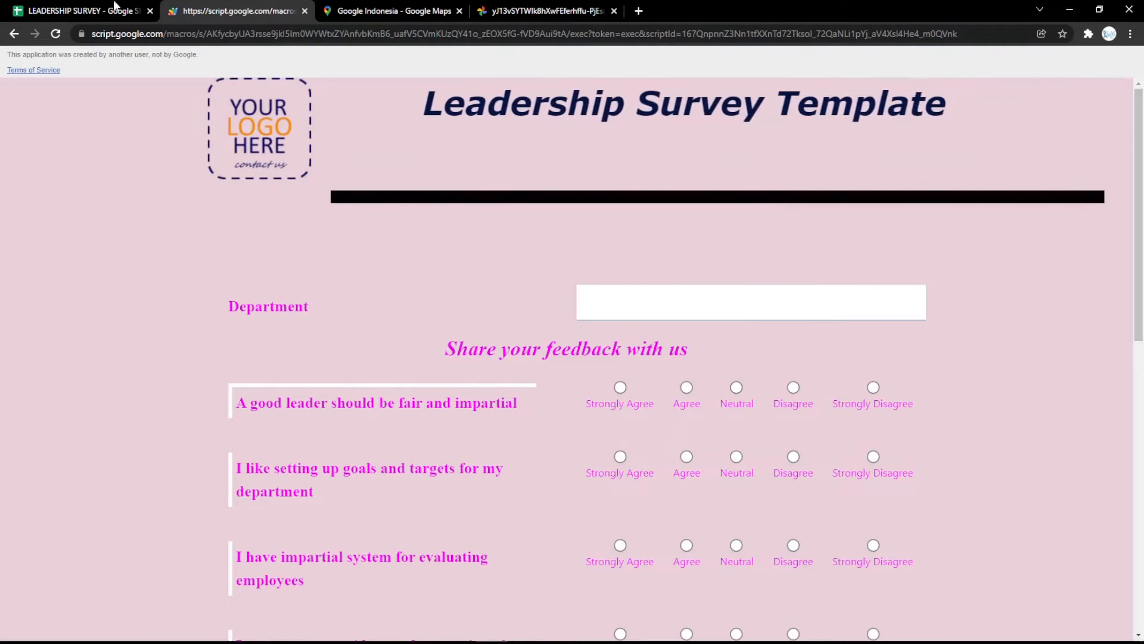
- View the Form Title code on the Settings sheet, then open the bookmarked online HTML editor in a new tab and enter "LEADERSHIP SURVEY"
click(115, 10)
double_click(368, 347)
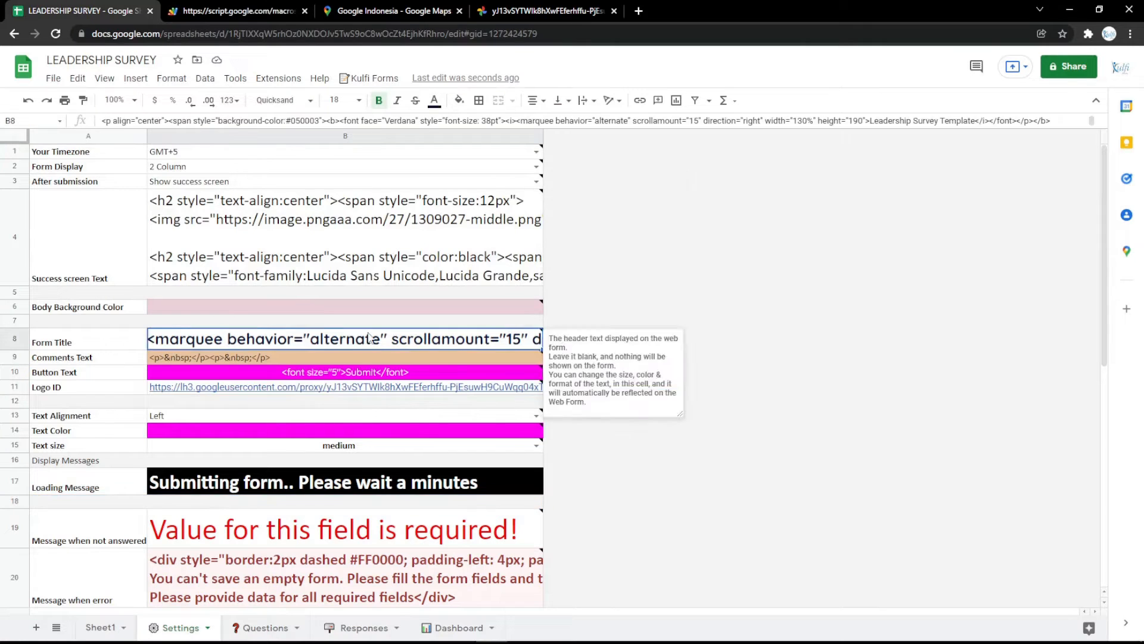
click(395, 417)
click(639, 11)
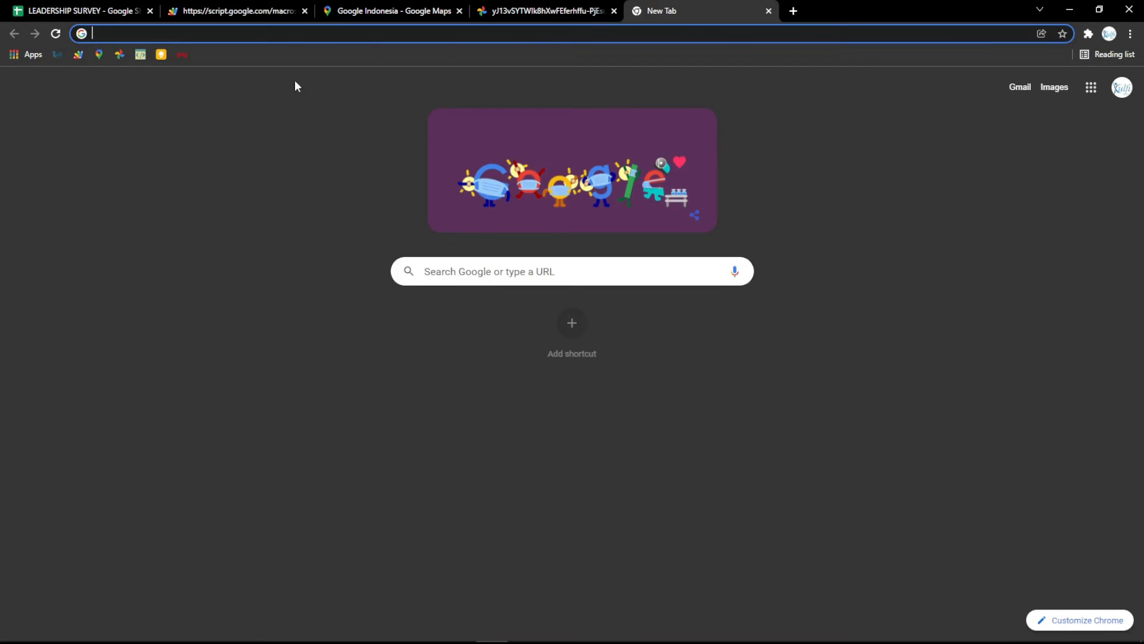
click(144, 55)
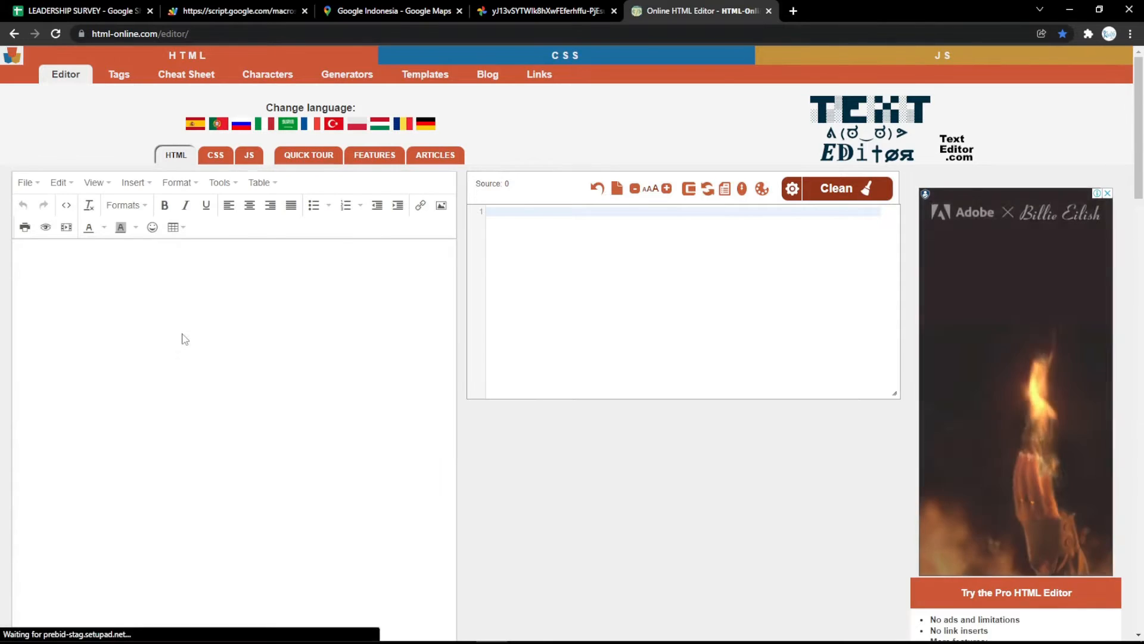
click(183, 335)
text(LEA)
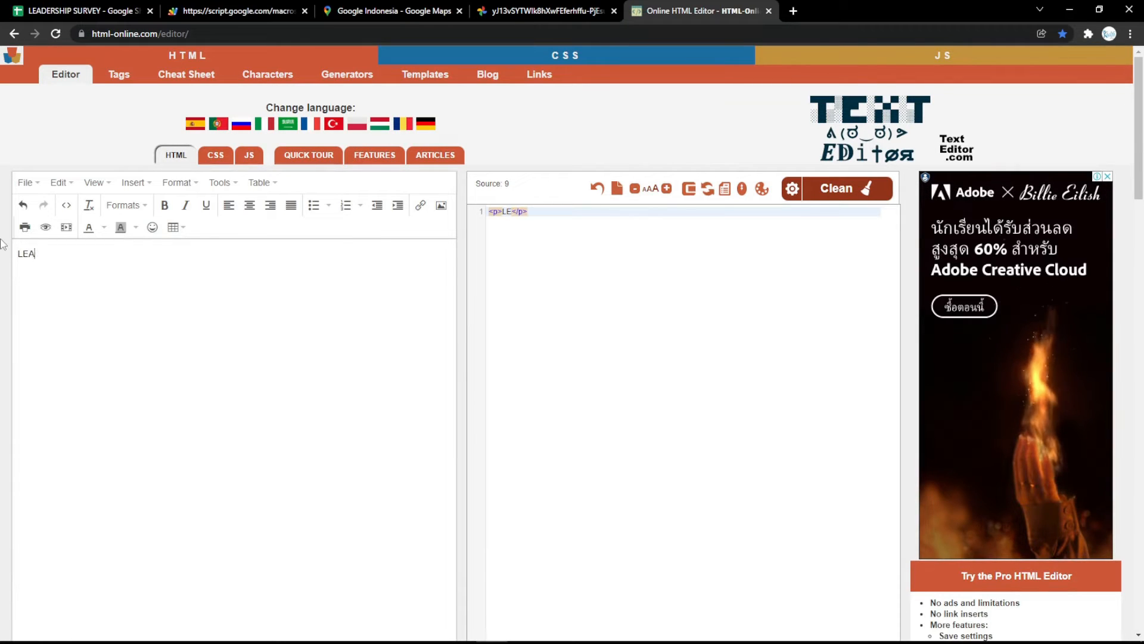
text(DERSHIP)
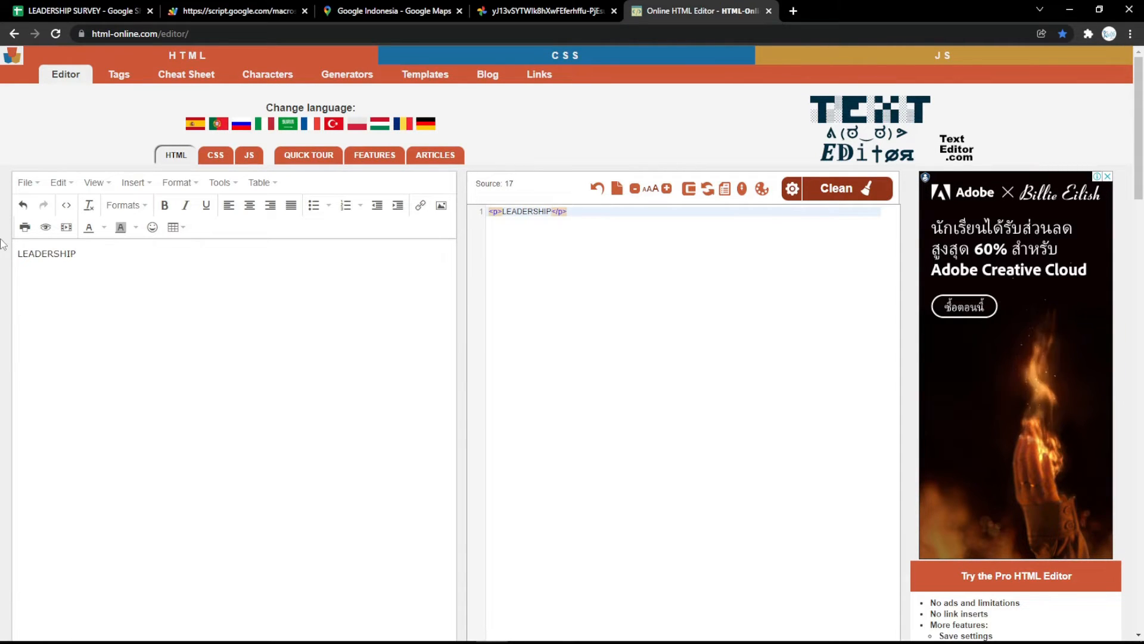
text( SURVEY)
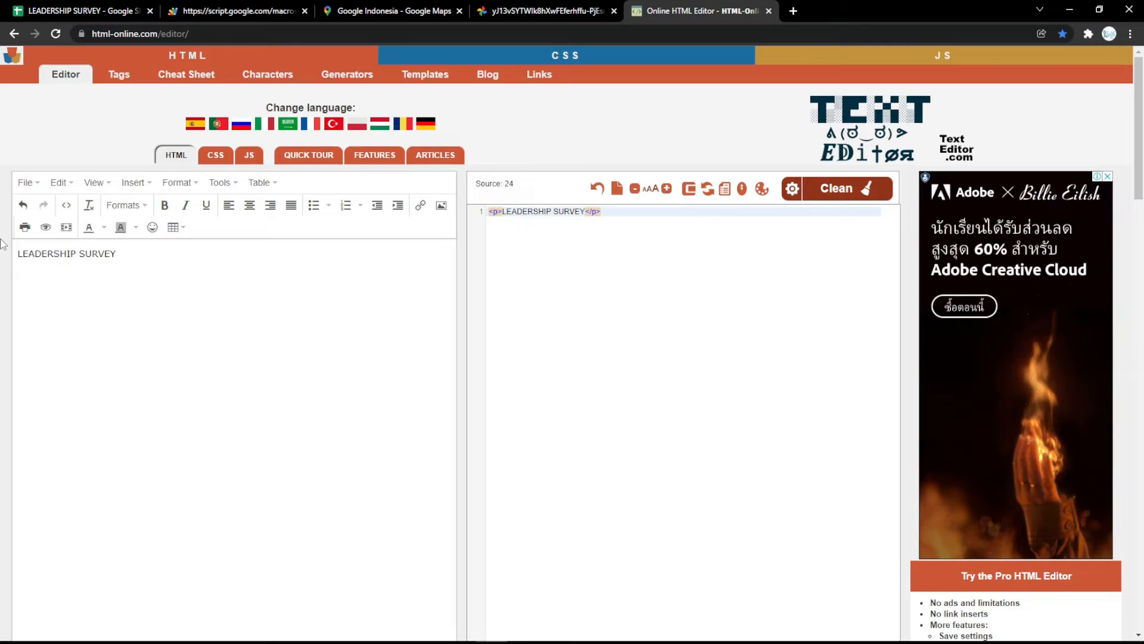
- Center the LEADERSHIP SURVEY text in the HTML editor and make it bold, italic and underlined
key(ctrl+a)
click(250, 205)
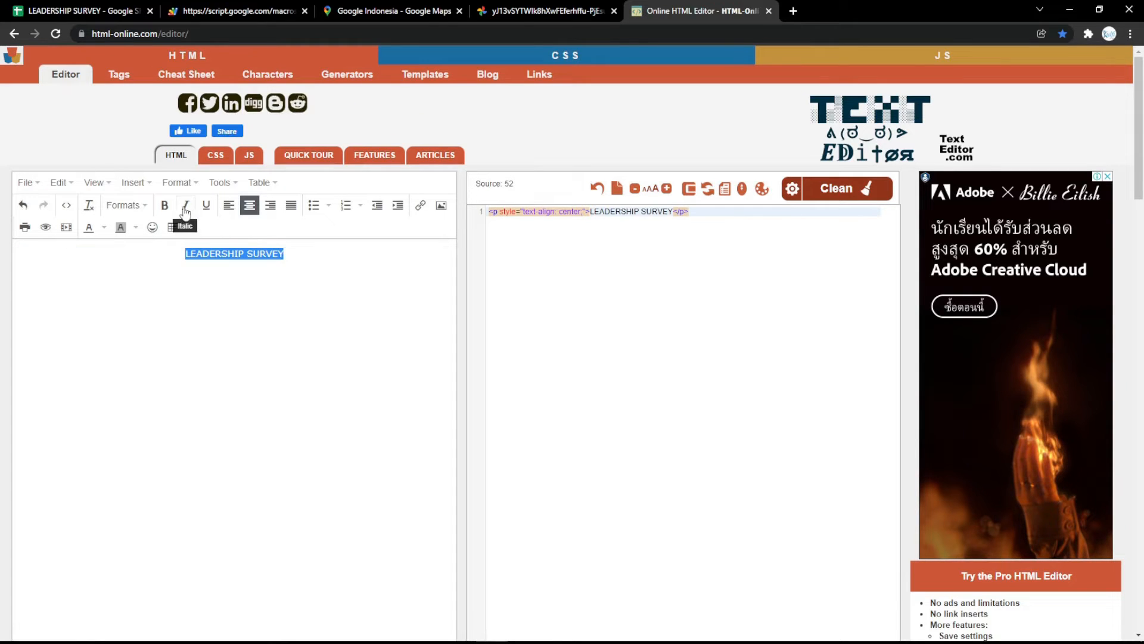
click(164, 205)
click(185, 205)
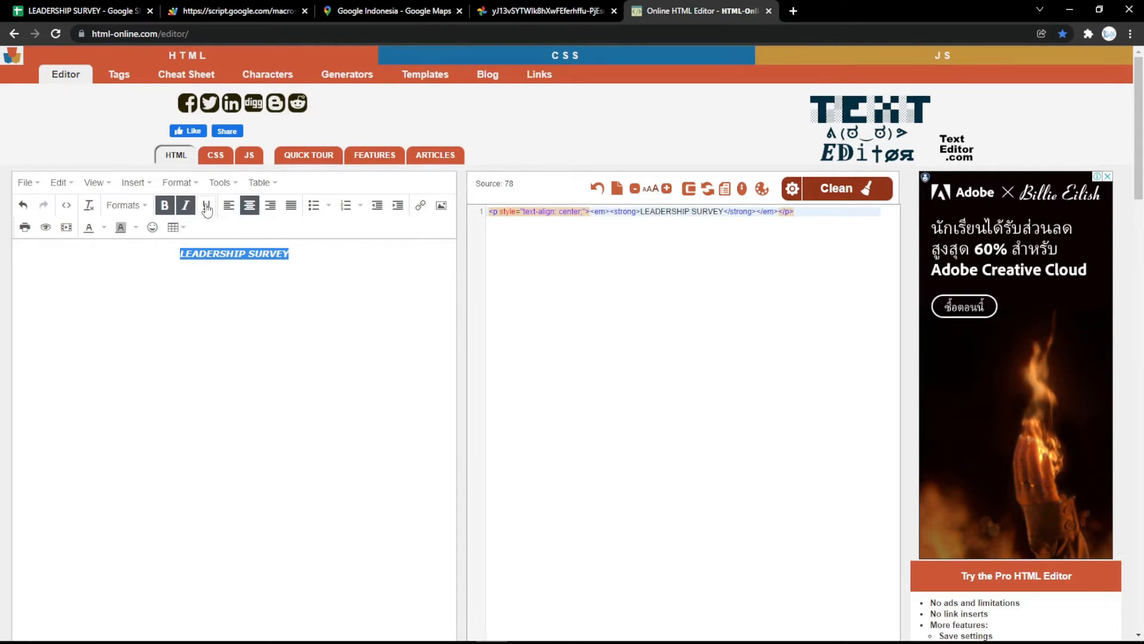
click(206, 205)
- Format the LEADERSHIP SURVEY text as Heading 1 and color it magenta (#ff00ff)
click(125, 205)
click(125, 228)
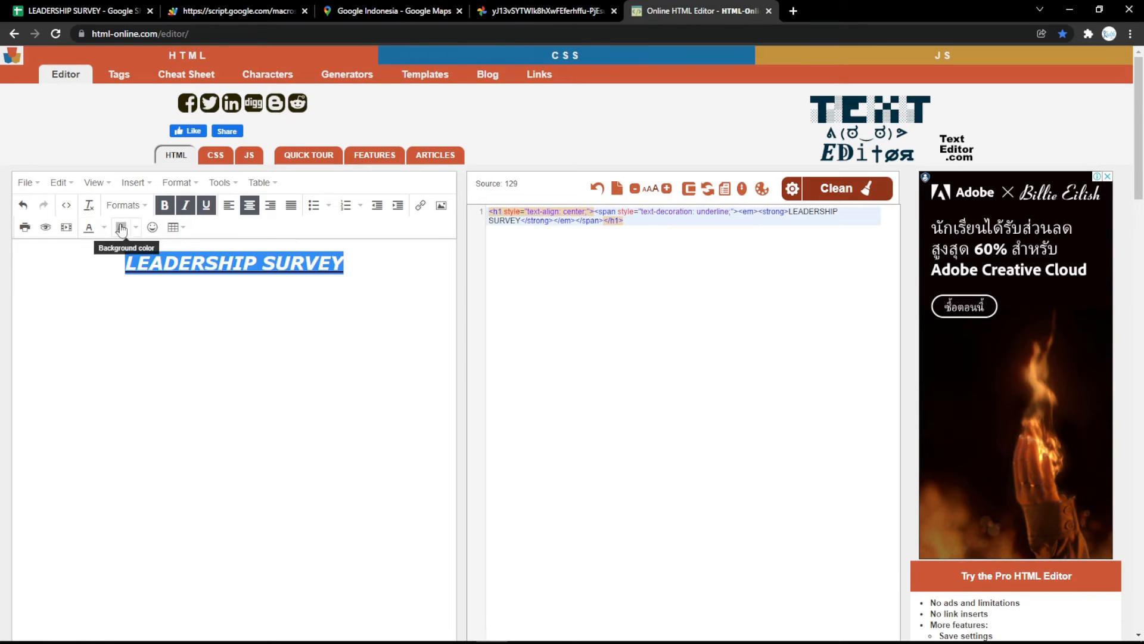
click(103, 227)
click(52, 291)
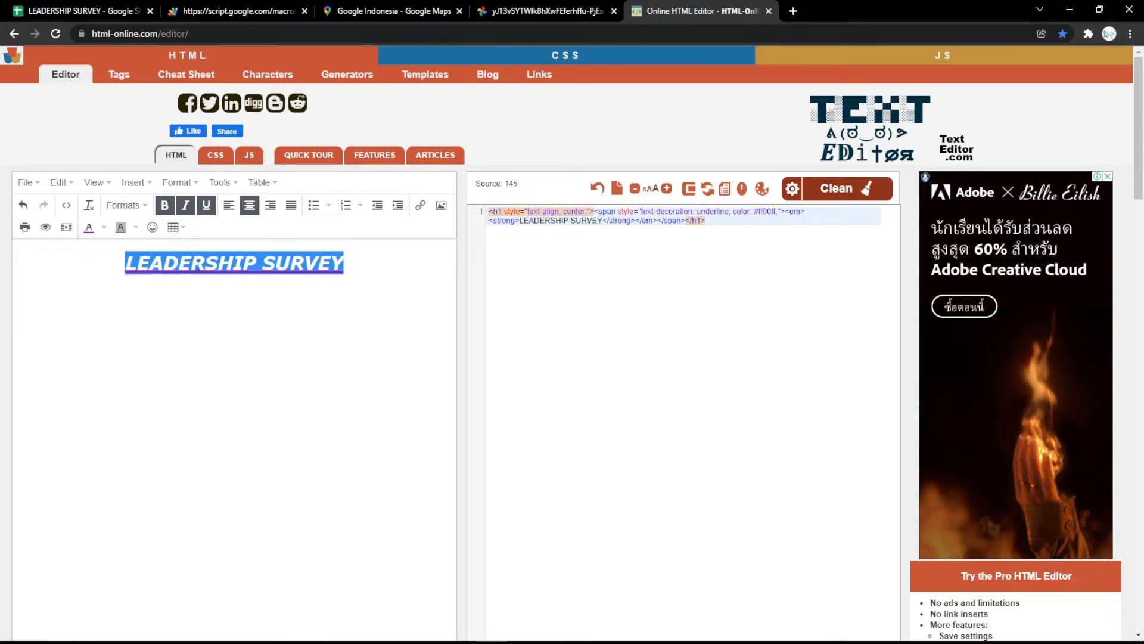
click(295, 287)
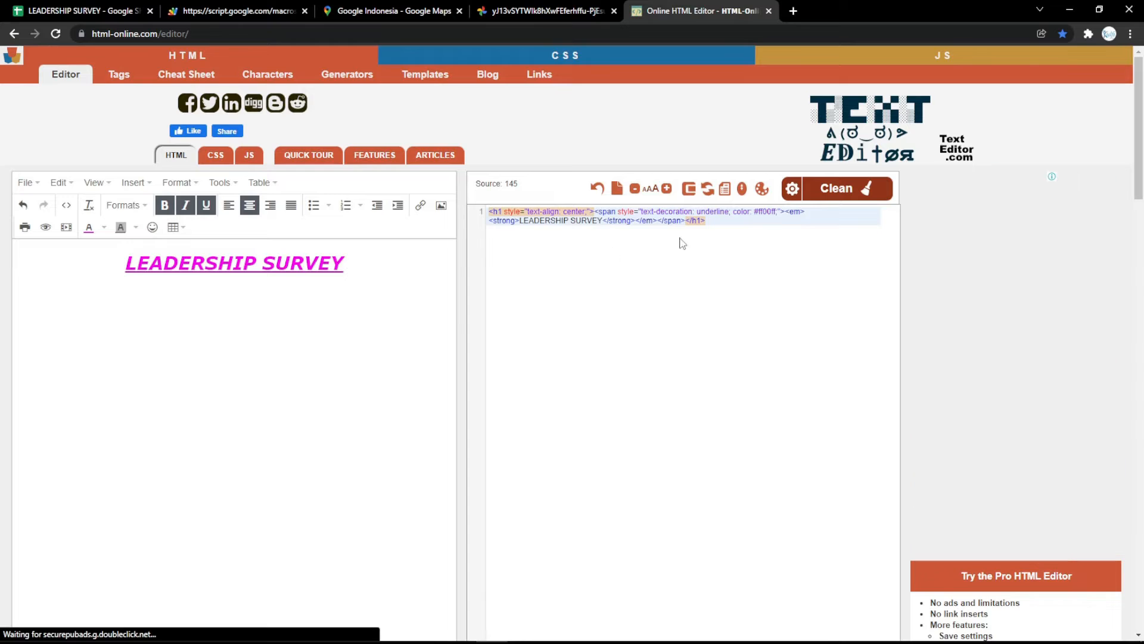
- Replace the Form Title code on the Settings sheet with the LEADERSHIP SURVEY HTML from the online editor, and reload the live form
drag(706, 221, 488, 173)
key(ctrl+c)
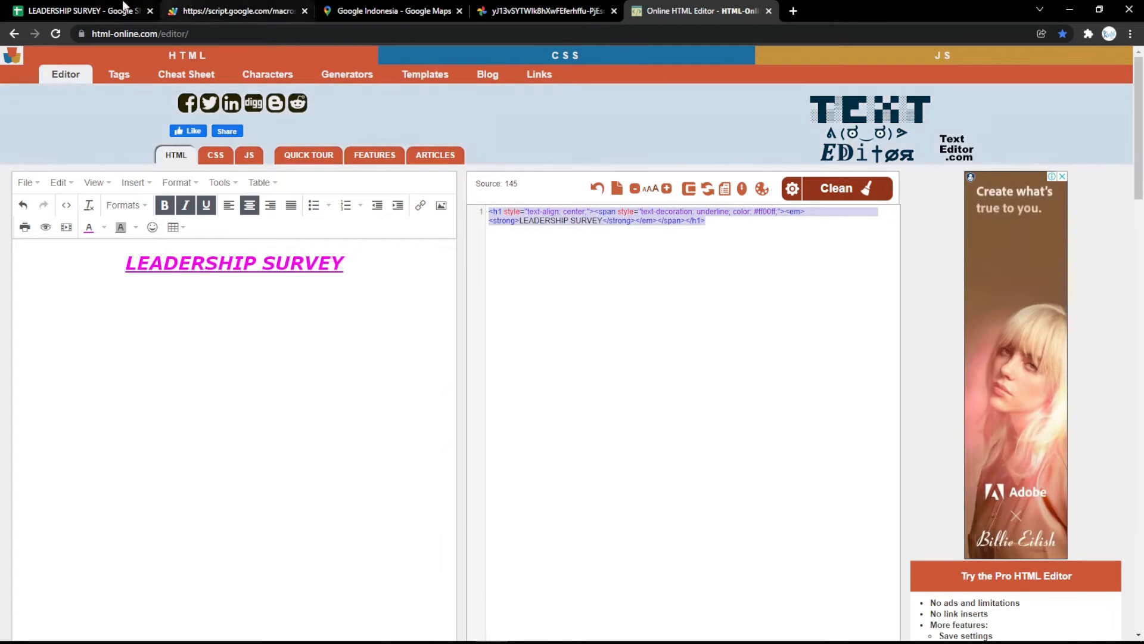
click(84, 11)
click(280, 341)
double_click(280, 341)
key(ctrl+a)
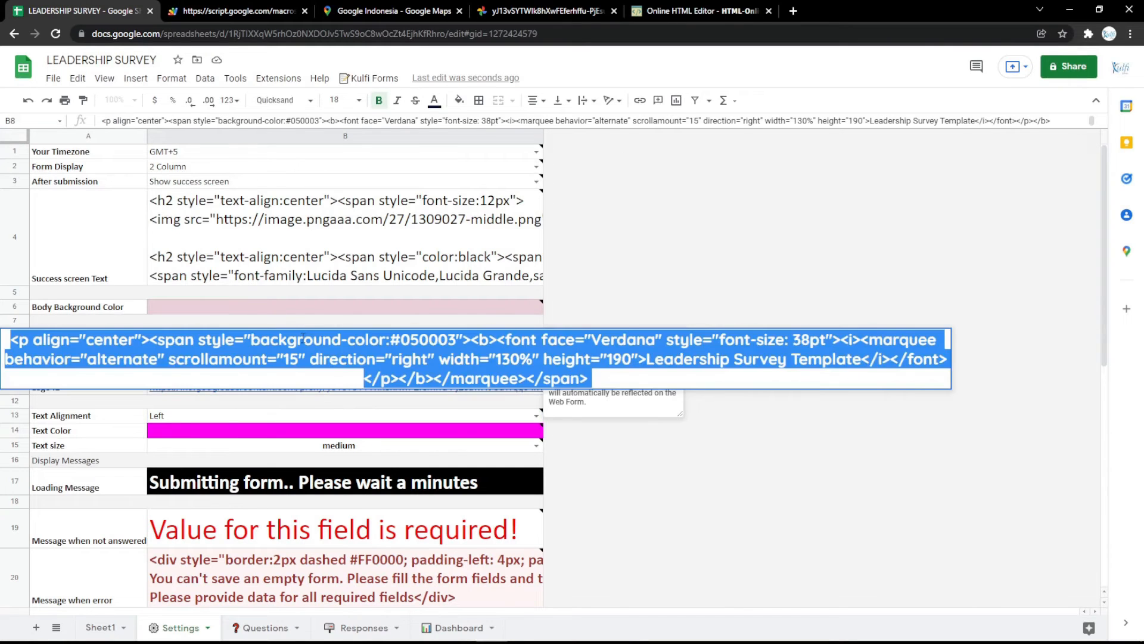
key(ctrl+v)
click(343, 307)
click(238, 11)
key(F5)
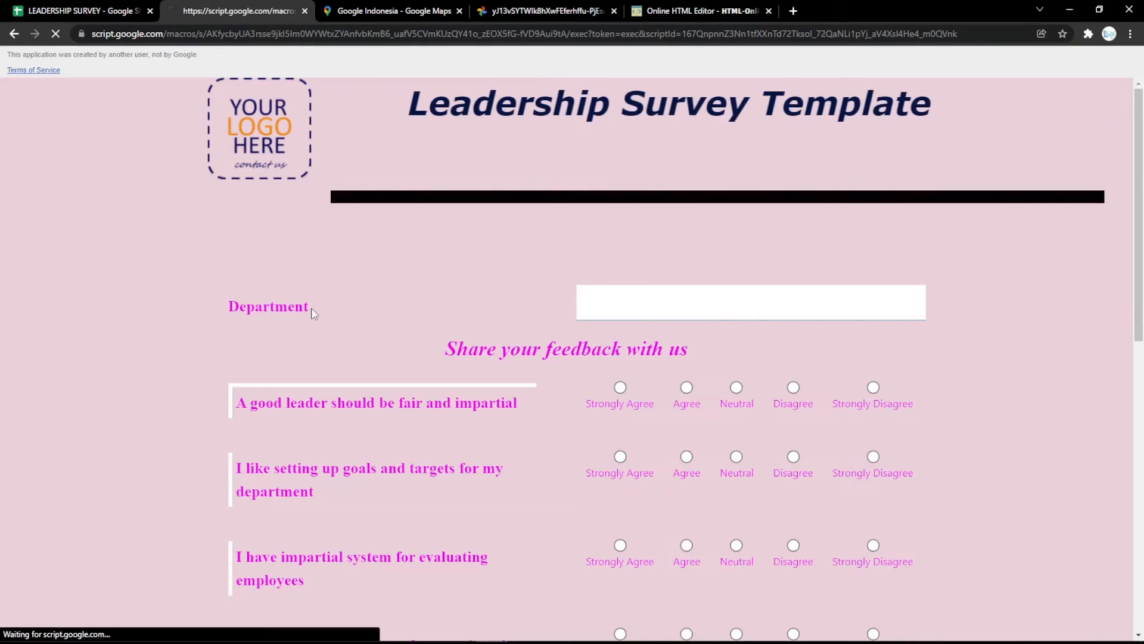
- Check cell A1 on the Responses sheet, then copy the TRANSPOSE formula from the bookmarked RESPONSES note in Google Keep
click(143, 7)
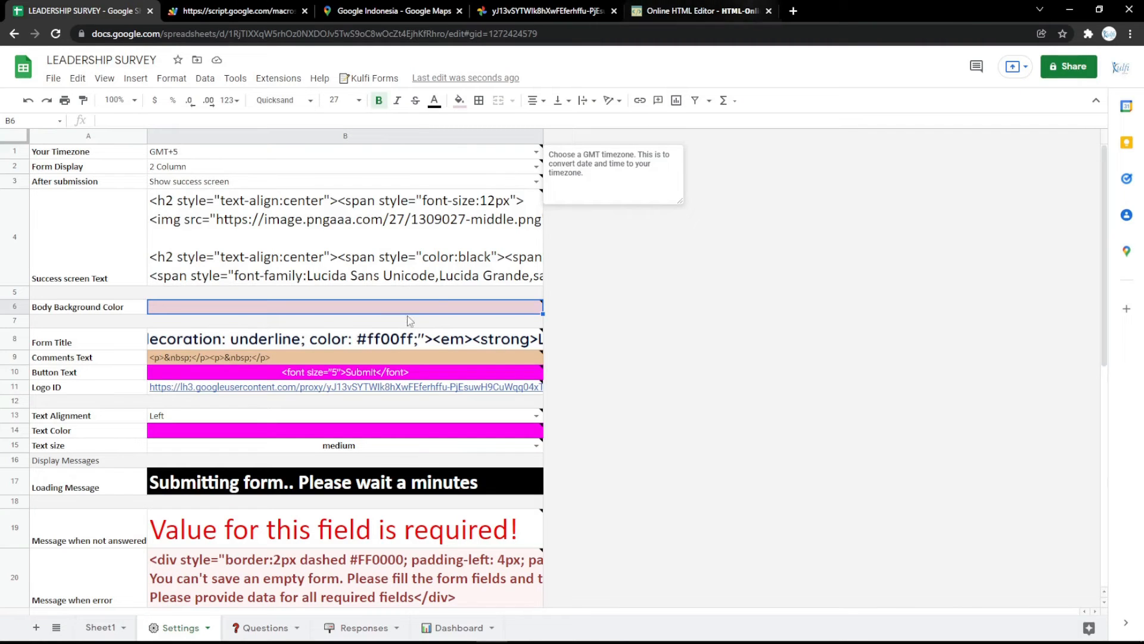
click(366, 625)
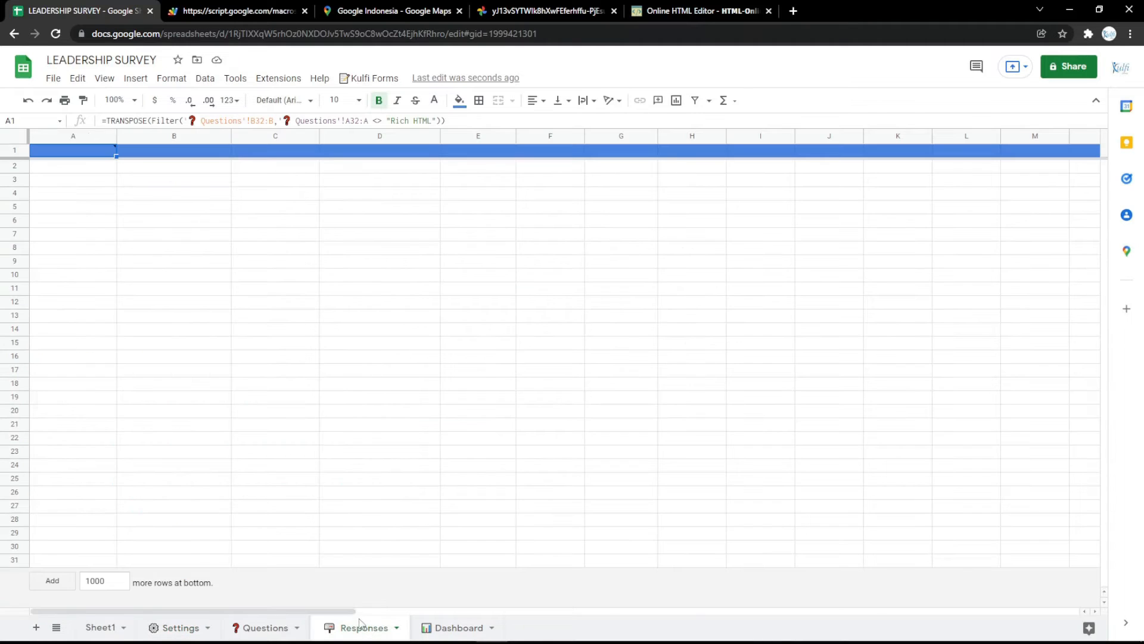
click(91, 151)
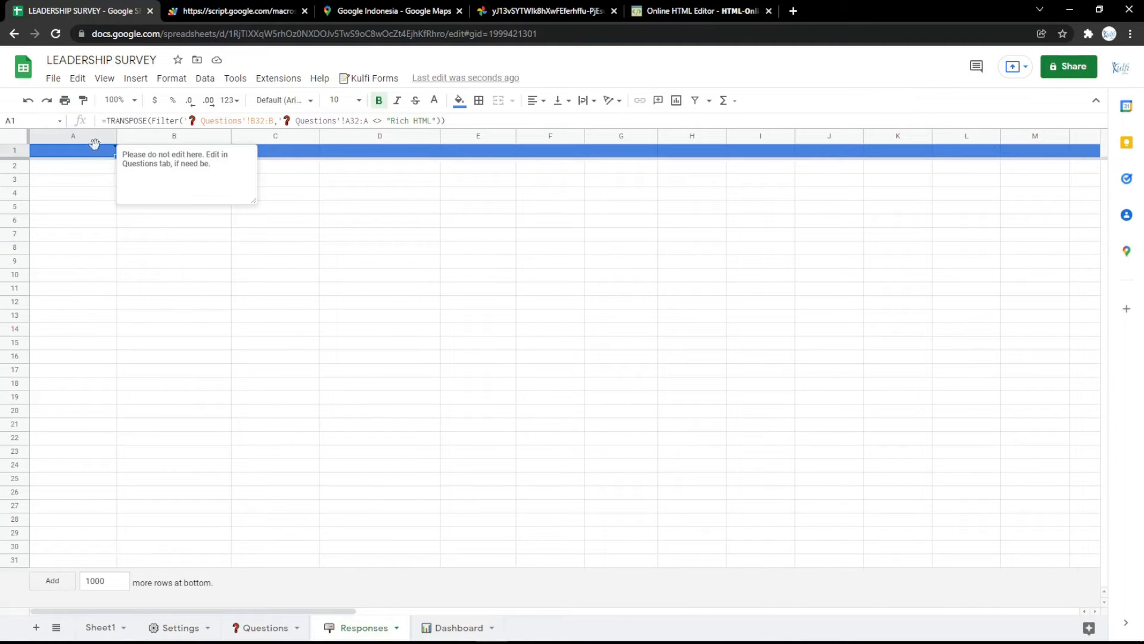
click(793, 11)
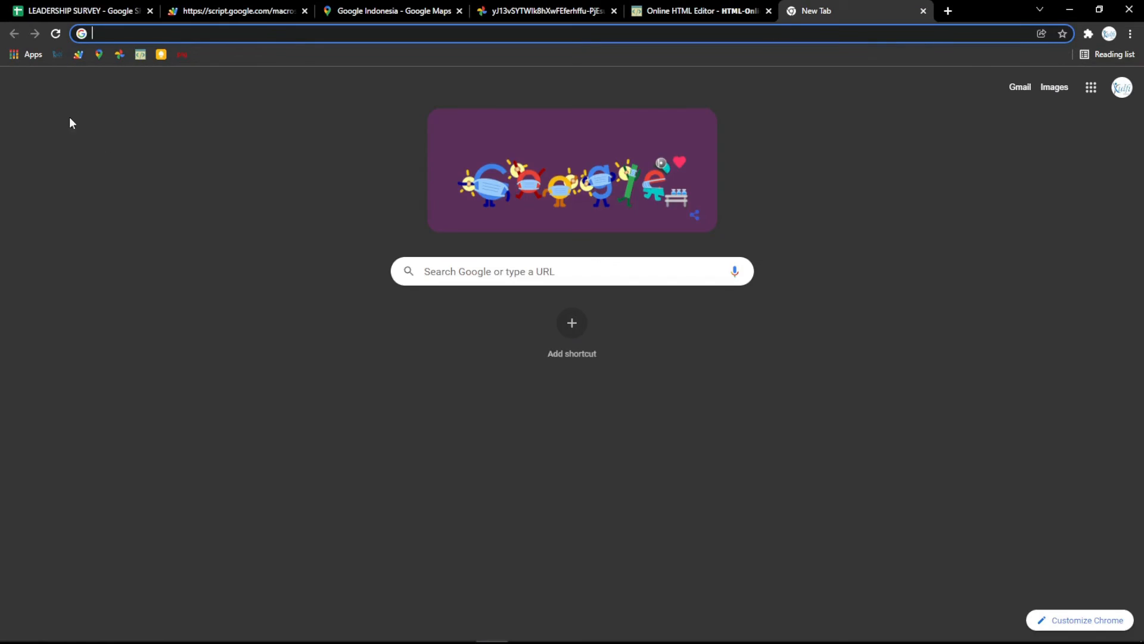
click(161, 55)
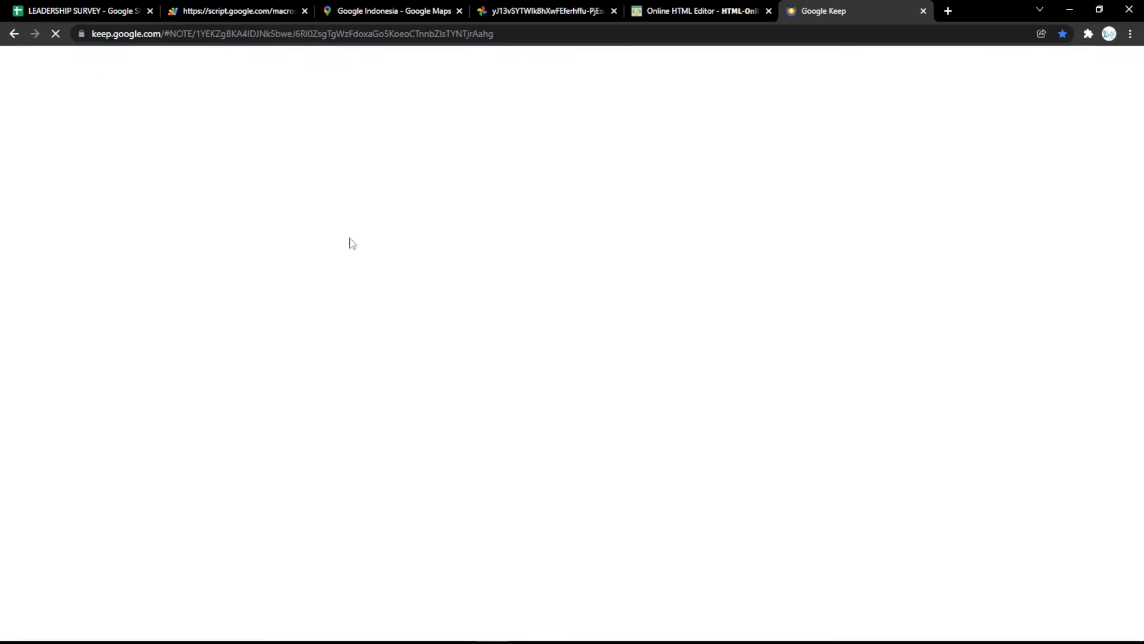
key(ctrl+a)
key(ctrl+v)
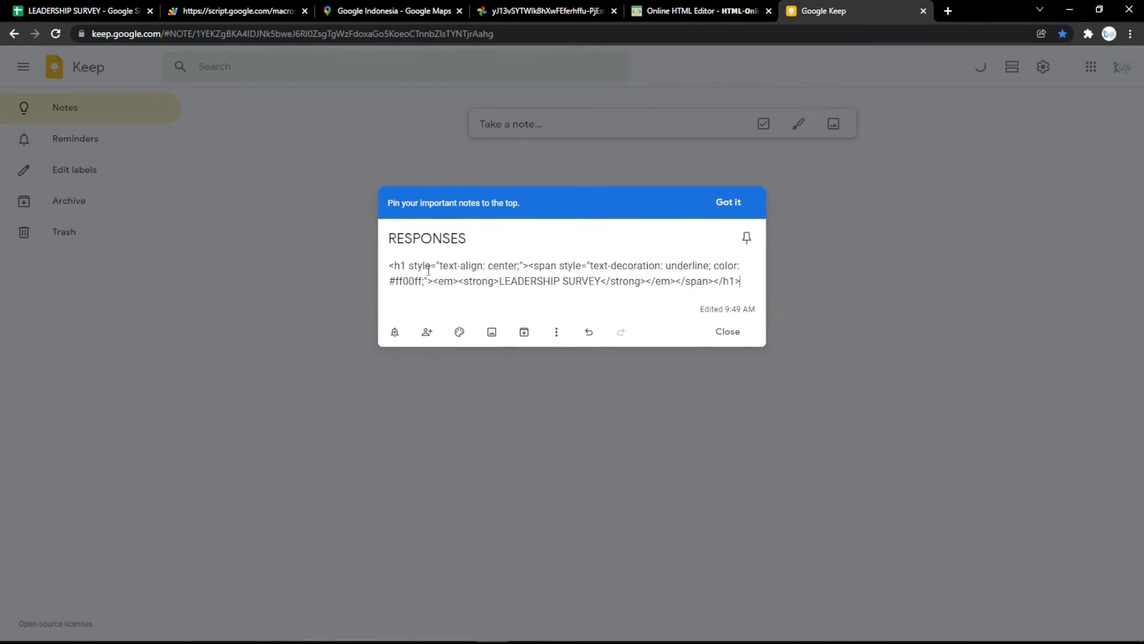
key(ctrl+z)
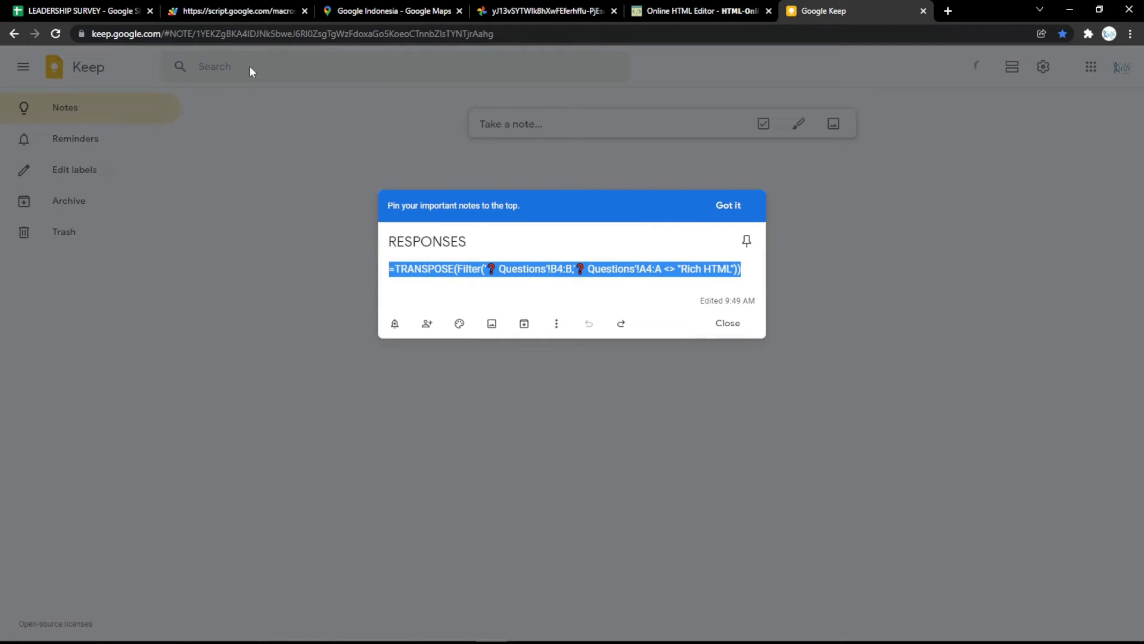
- Replace the formula in cell A1 of the Responses sheet with =TRANSPOSE(Filter('❓ Questions'!B4:B,'❓ Questions'!A4:A <> "Rich HTML"))
click(83, 11)
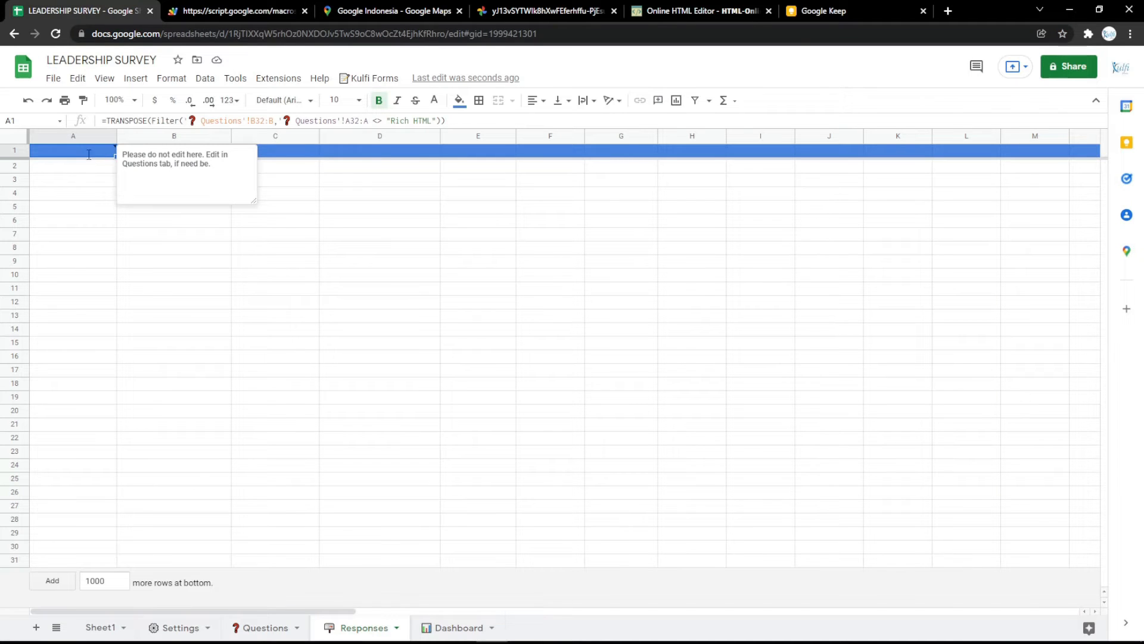
double_click(89, 155)
key(ctrl+a)
text(=TRANSPOSE(Filter('❓ Questions'!B2:B,'❓ Questions'!A2:A <> "Rich HTML")))
click(83, 195)
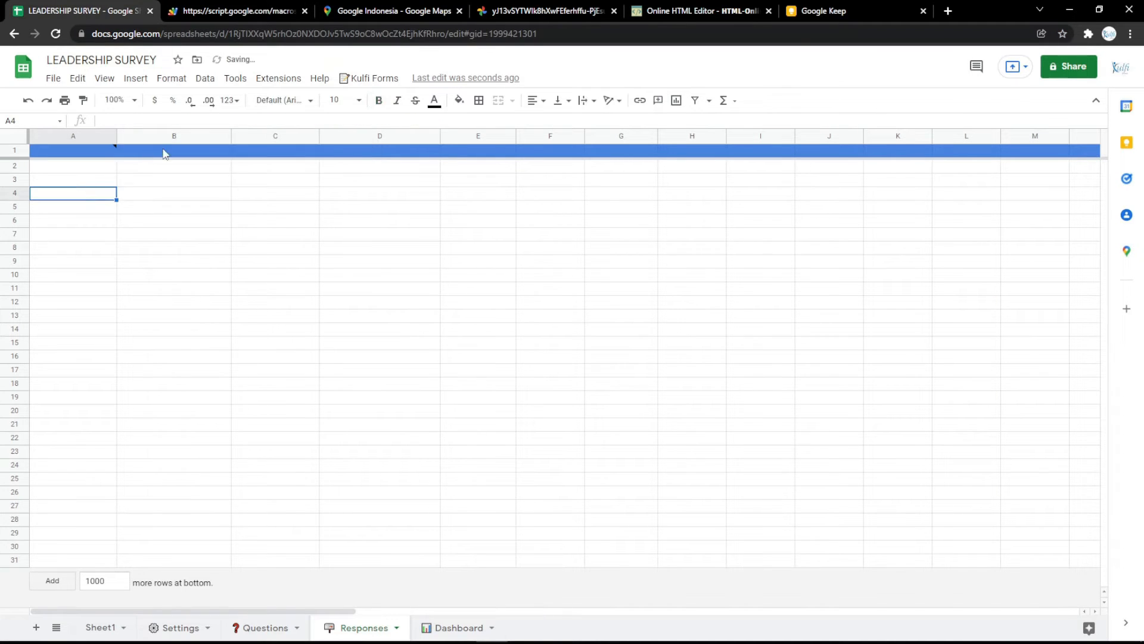
- Check the Department row on the Questions sheet and make both ranges of the Responses header formula start at row 3 (B3:B and A3:A)
click(261, 627)
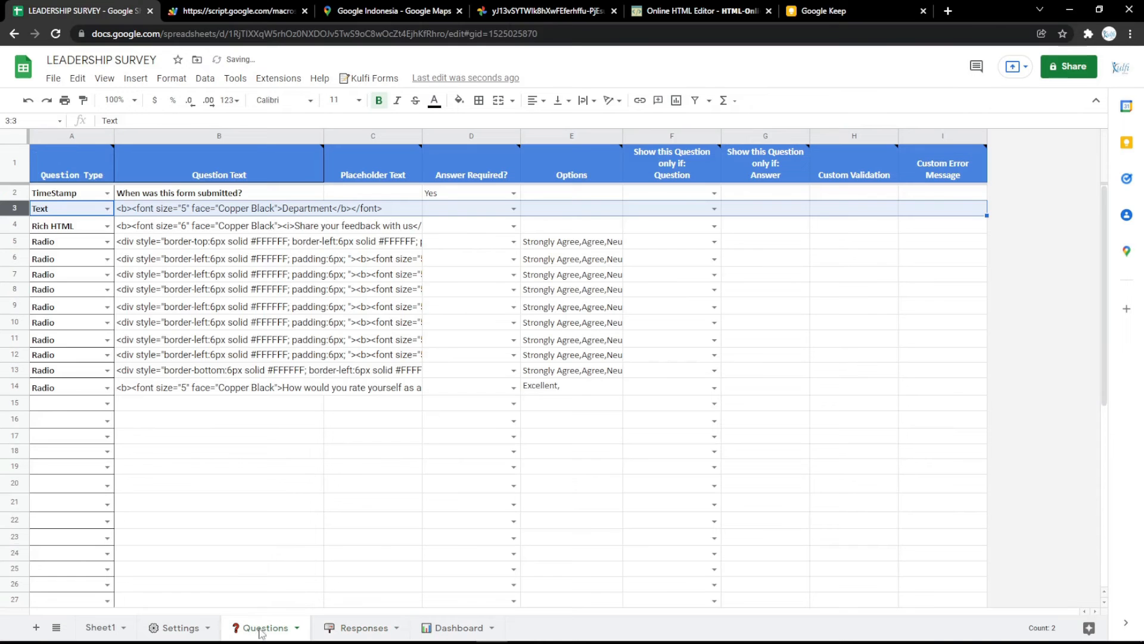
click(204, 216)
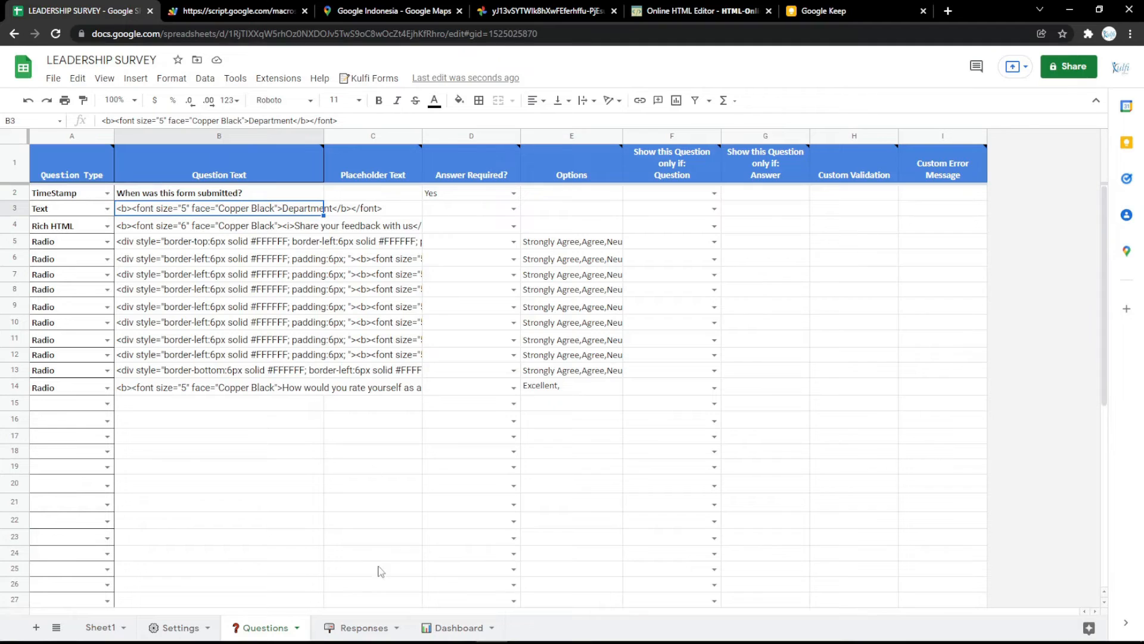
click(364, 627)
click(166, 153)
double_click(167, 152)
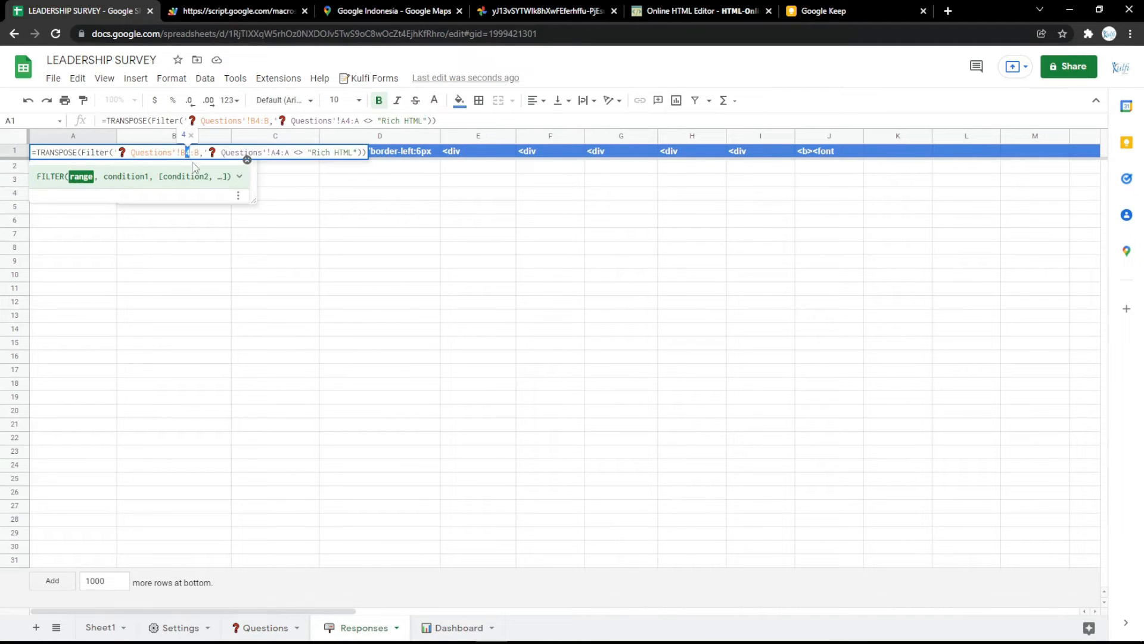
text(3)
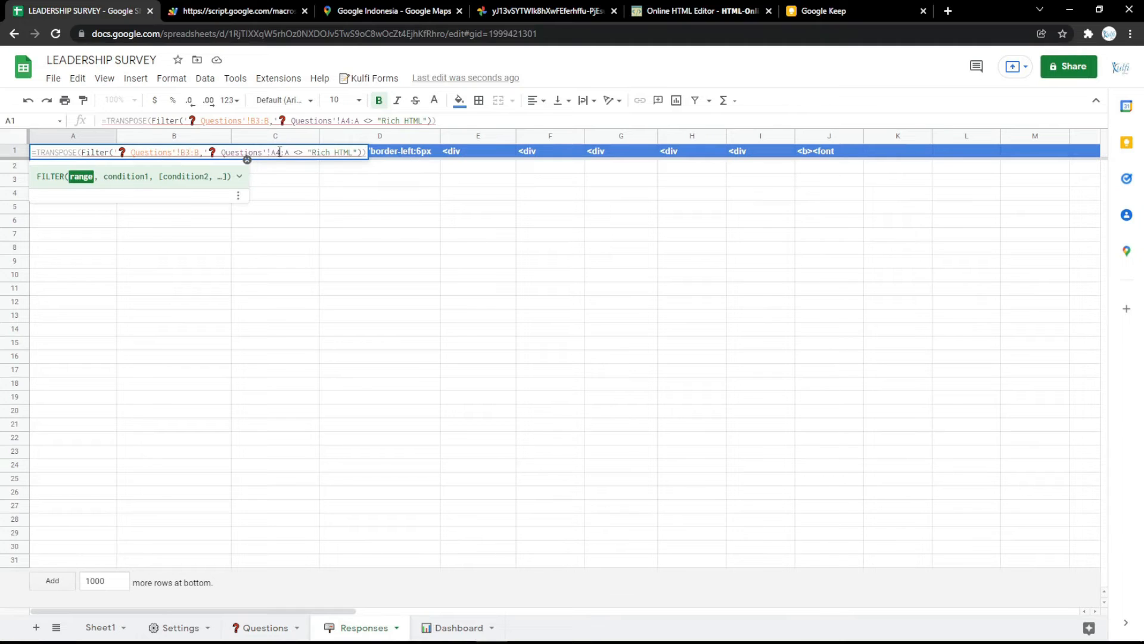
drag(275, 152, 280, 153)
click(280, 197)
- Reload the live form, answer all questions with Department "Office" and leader rating Excellent, and submit it
click(238, 10)
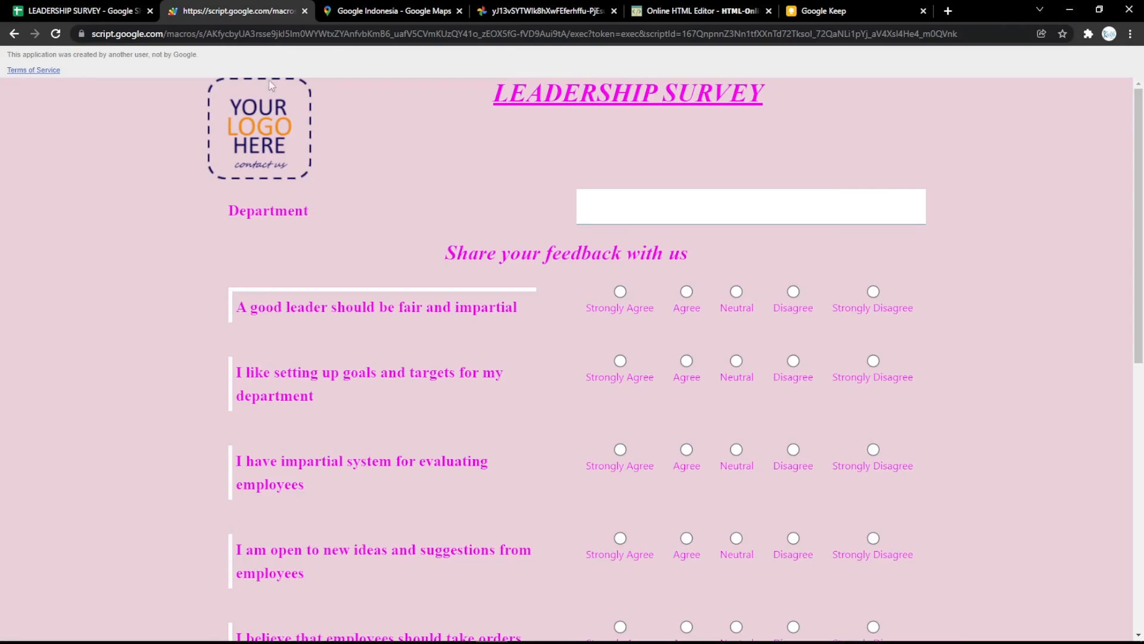
key(F5)
scroll(643, 455, down, 8)
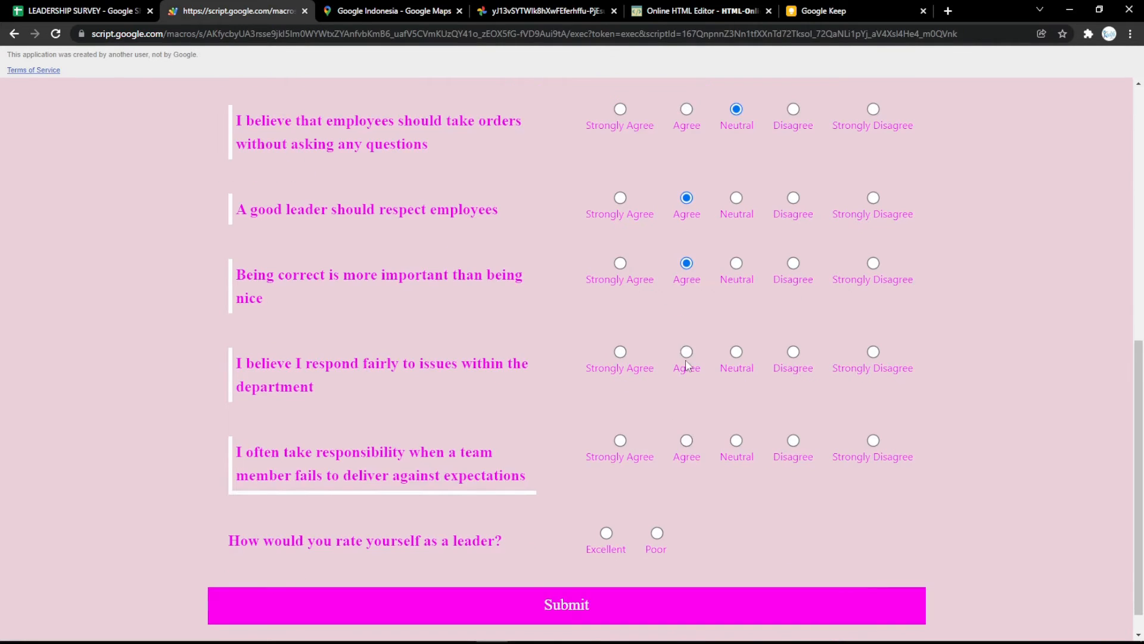
click(607, 531)
scroll(610, 539, down, 1)
click(614, 564)
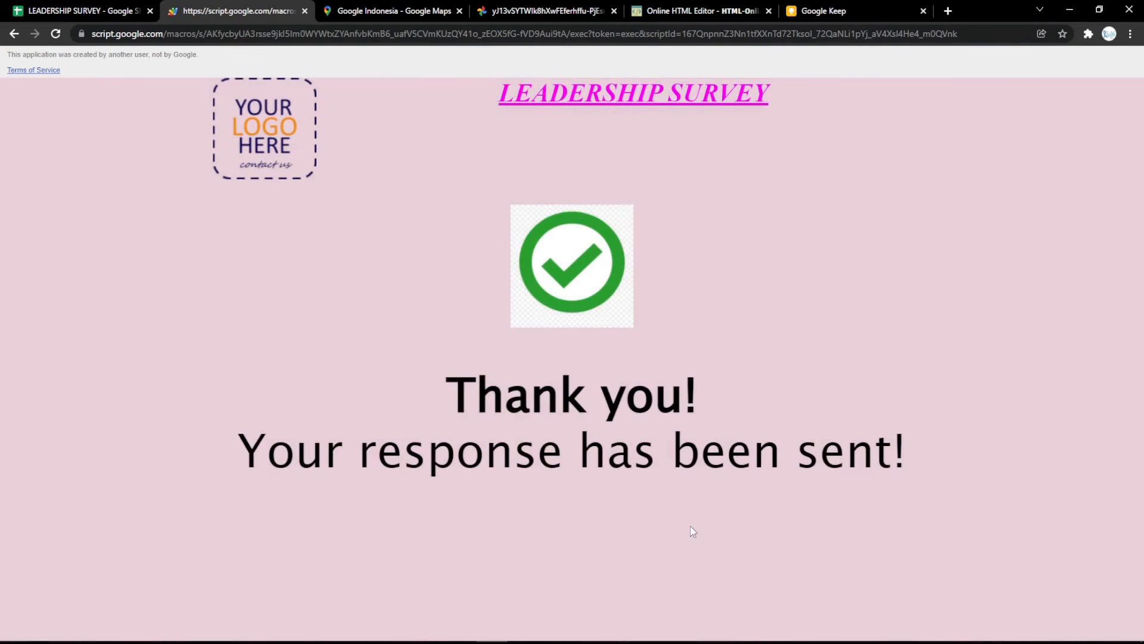
- Check the Responses sheet for the submitted survey answers
click(83, 11)
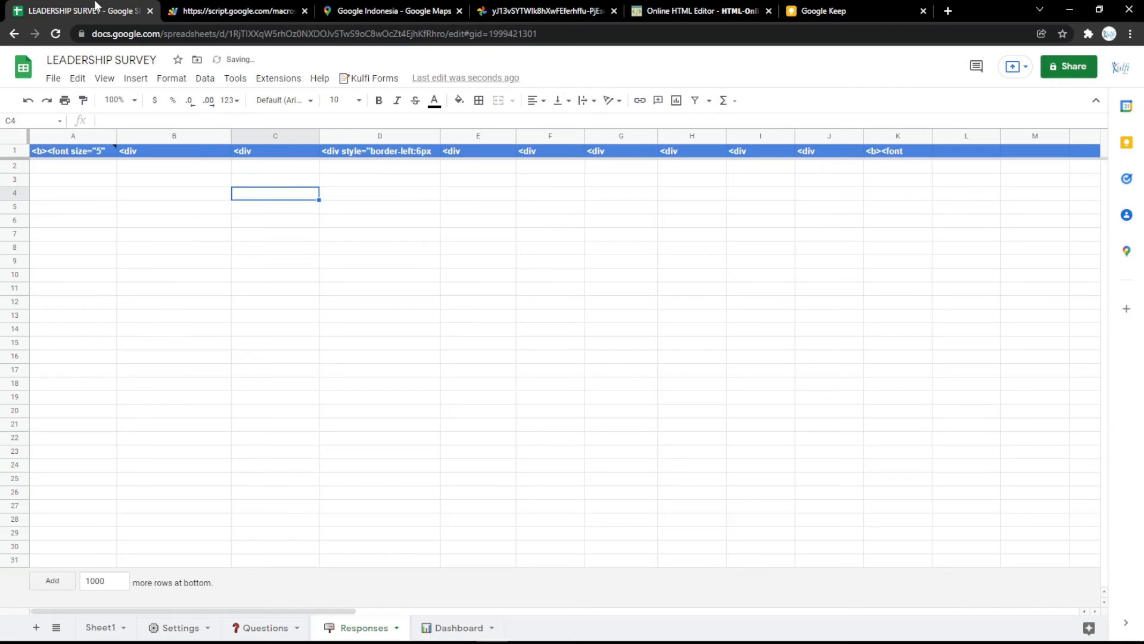
click(224, 10)
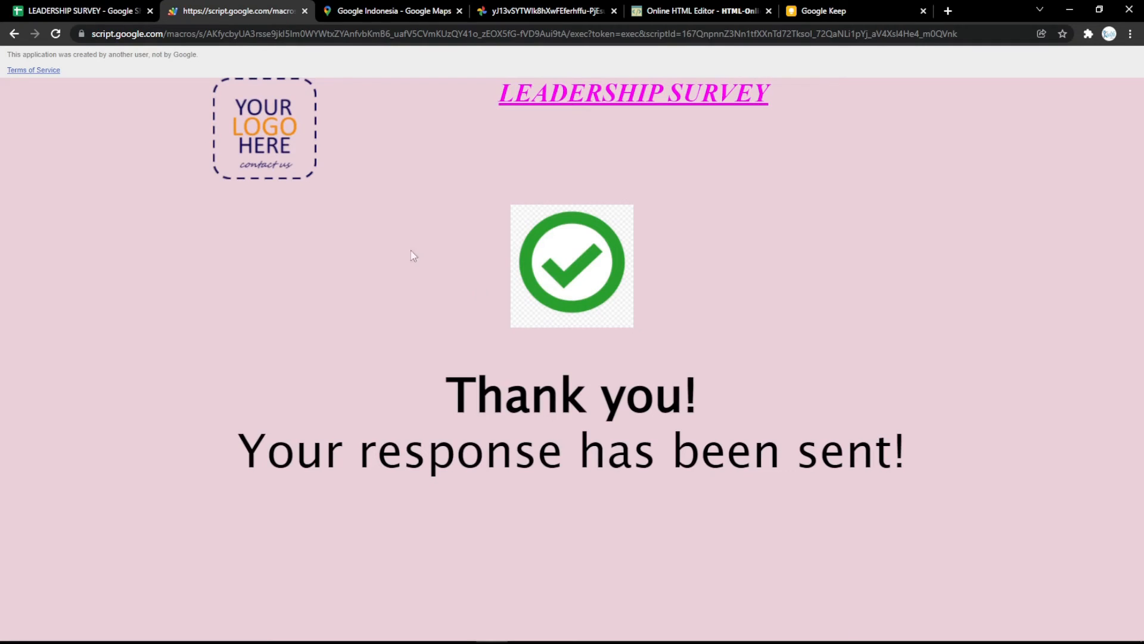
click(83, 11)
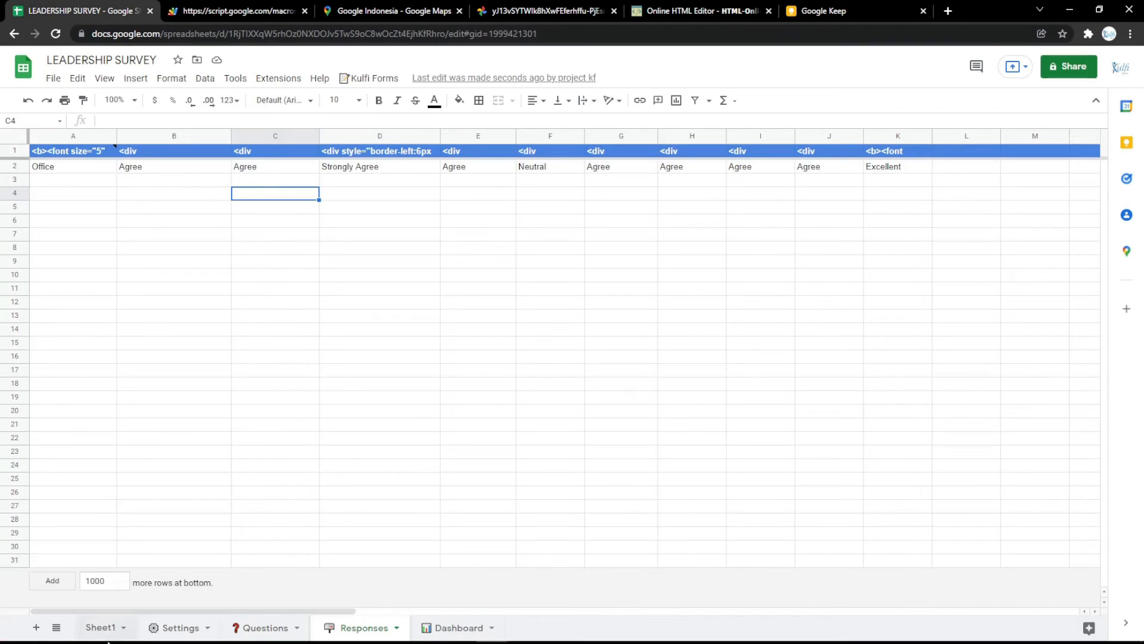
- View the Success screen Text on the Settings sheet, then open the bookmarked thank_you_PNG66.png image in a new tab and copy its address
click(190, 630)
click(317, 246)
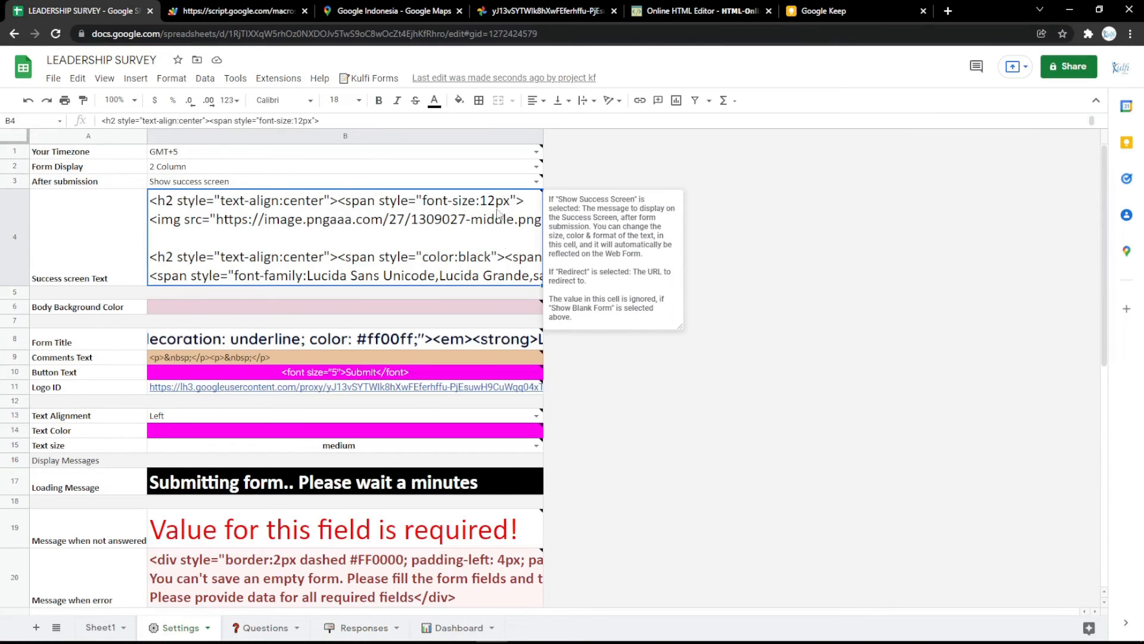
click(948, 11)
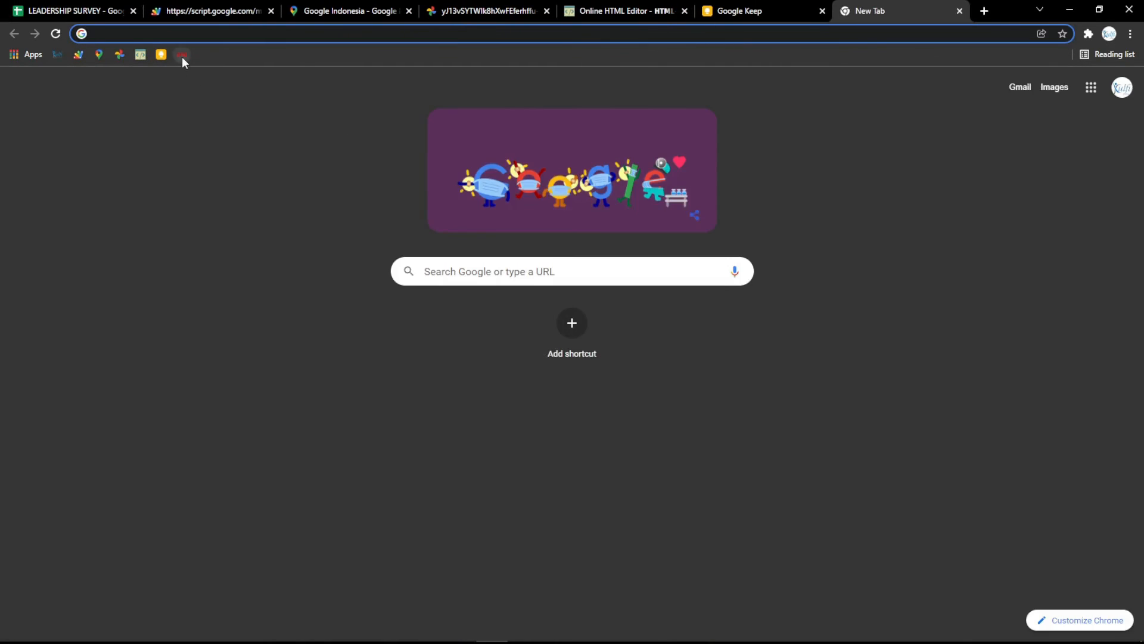
click(182, 55)
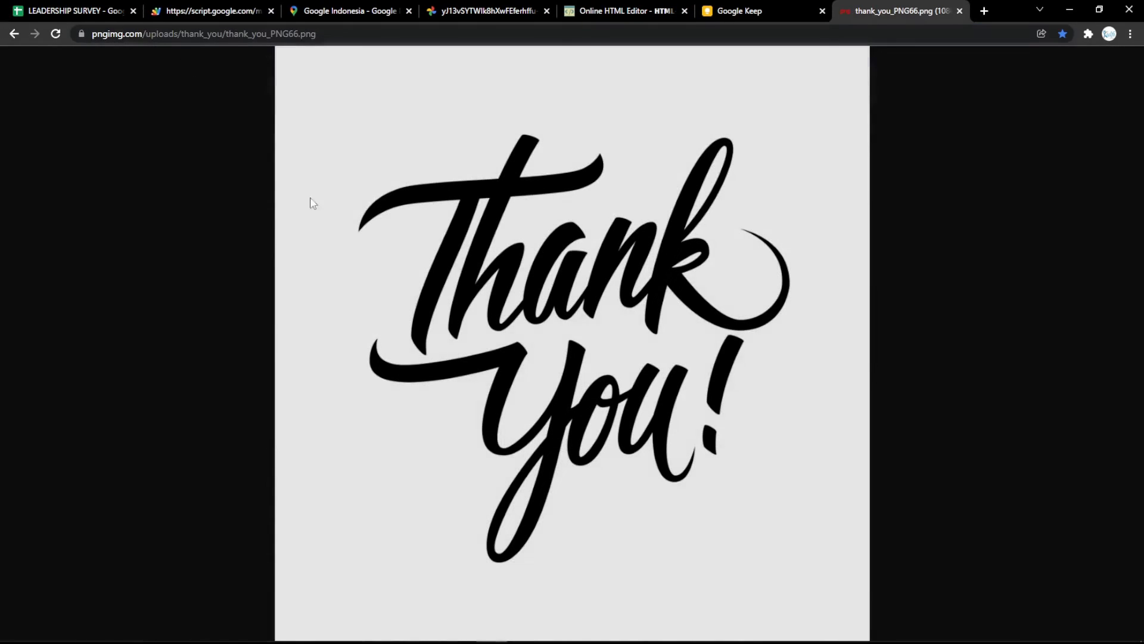
click(368, 49)
click(365, 34)
click(450, 162)
click(412, 34)
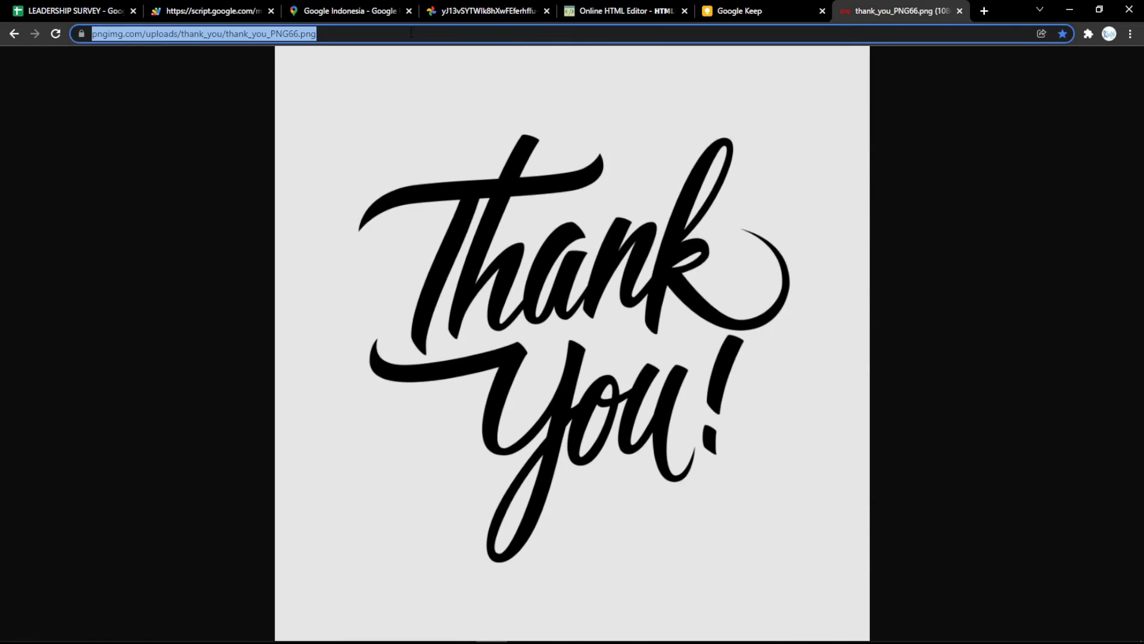
- Replace the LEADERSHIP SURVEY heading in the online HTML editor with the thank_you_PNG66.png image, resized to 464 by 464
click(623, 11)
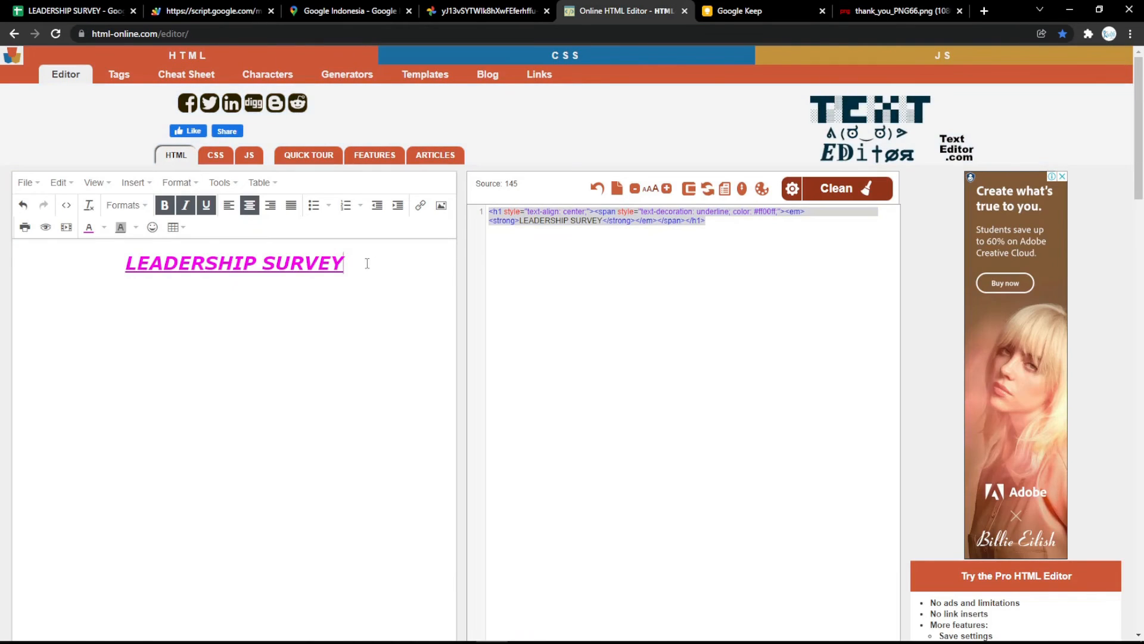
drag(367, 263, 60, 284)
key(ctrl+v)
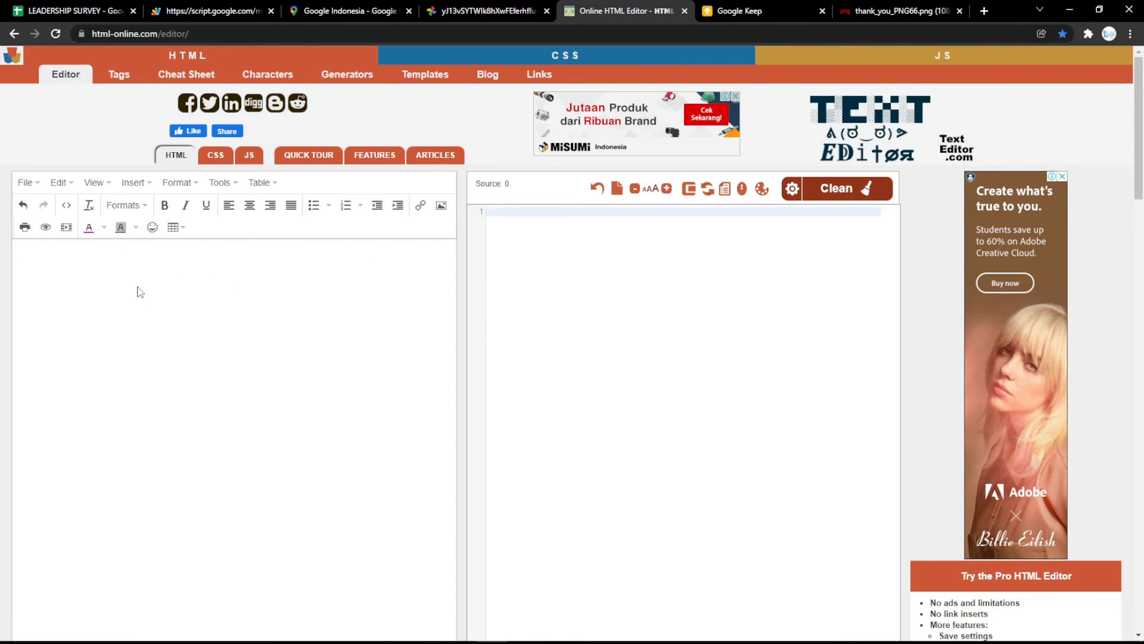
drag(18, 248, 332, 525)
drag(19, 250, 106, 336)
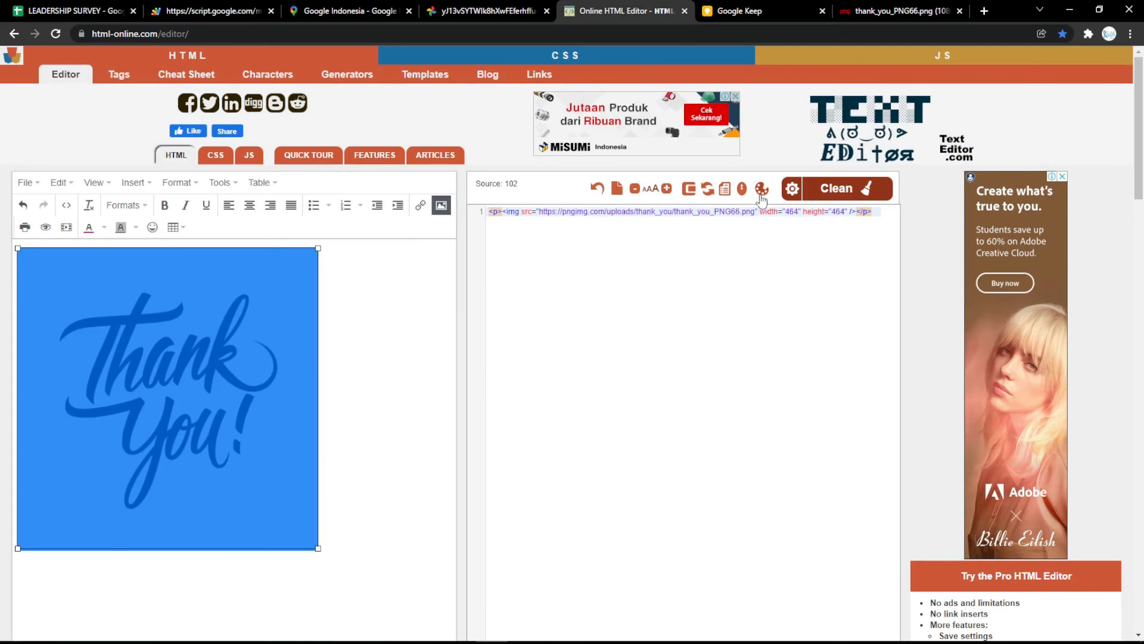